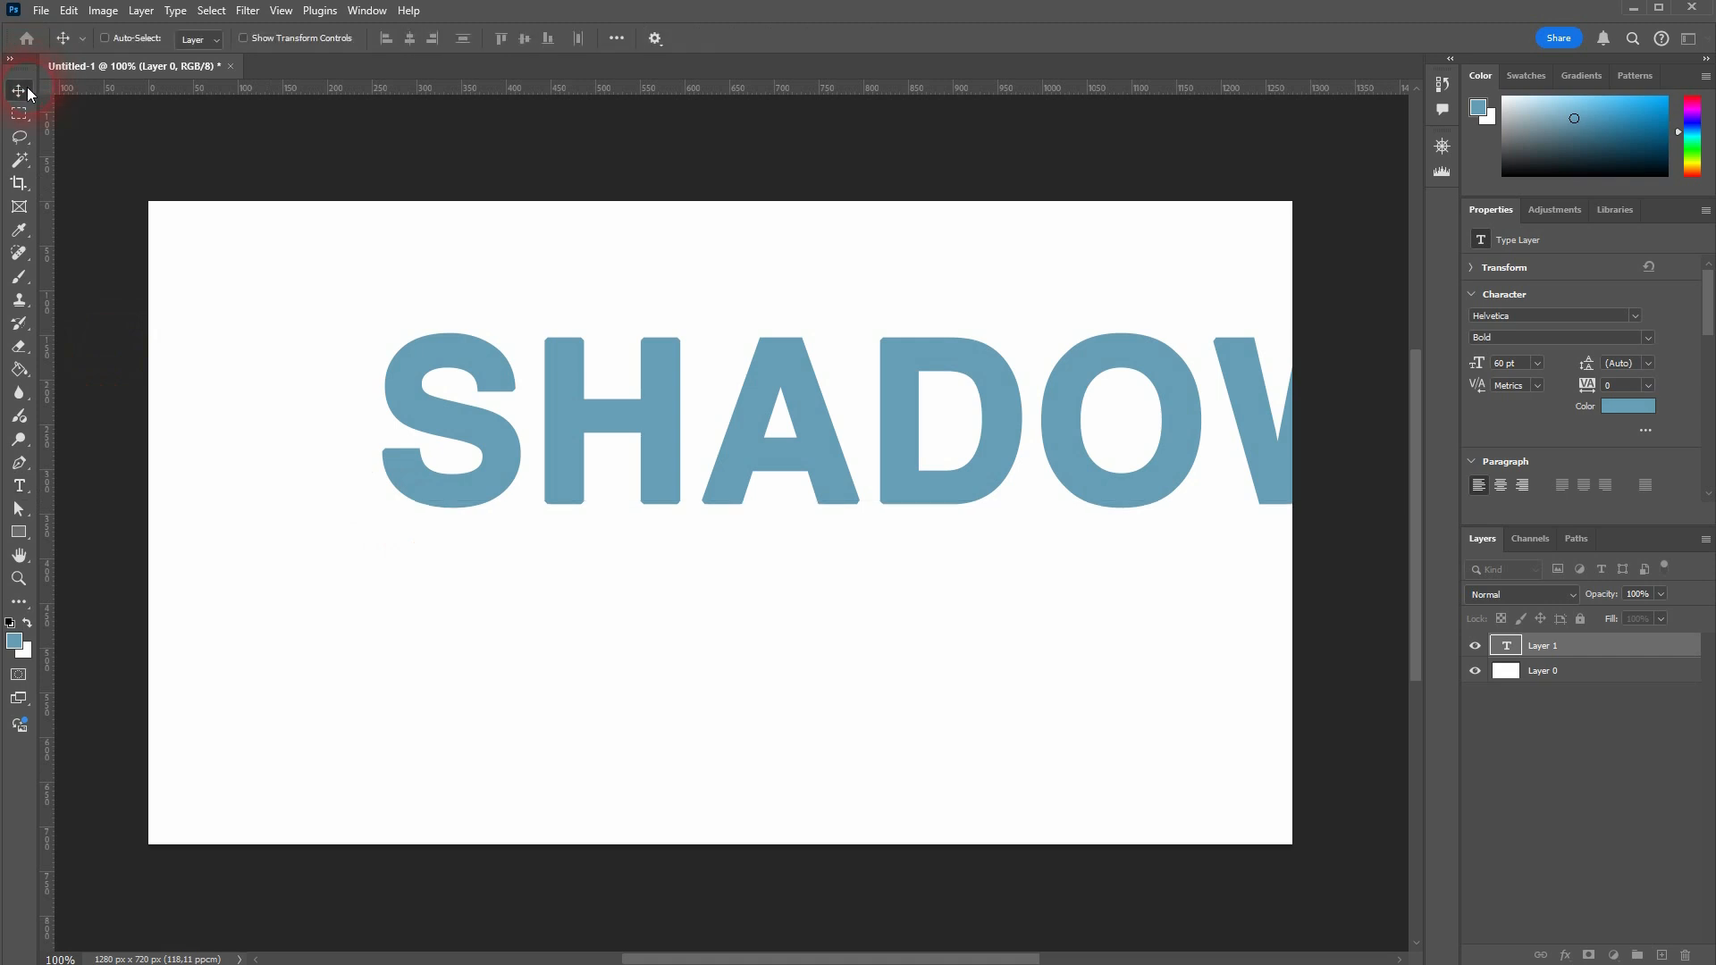
Step: Center the SHADOW text horizontally and vertically on the canvas, and clear the selection
{"action": "key", "text": "ctrl+a"}
{"action": "left_click", "coordinate": [524, 39]}
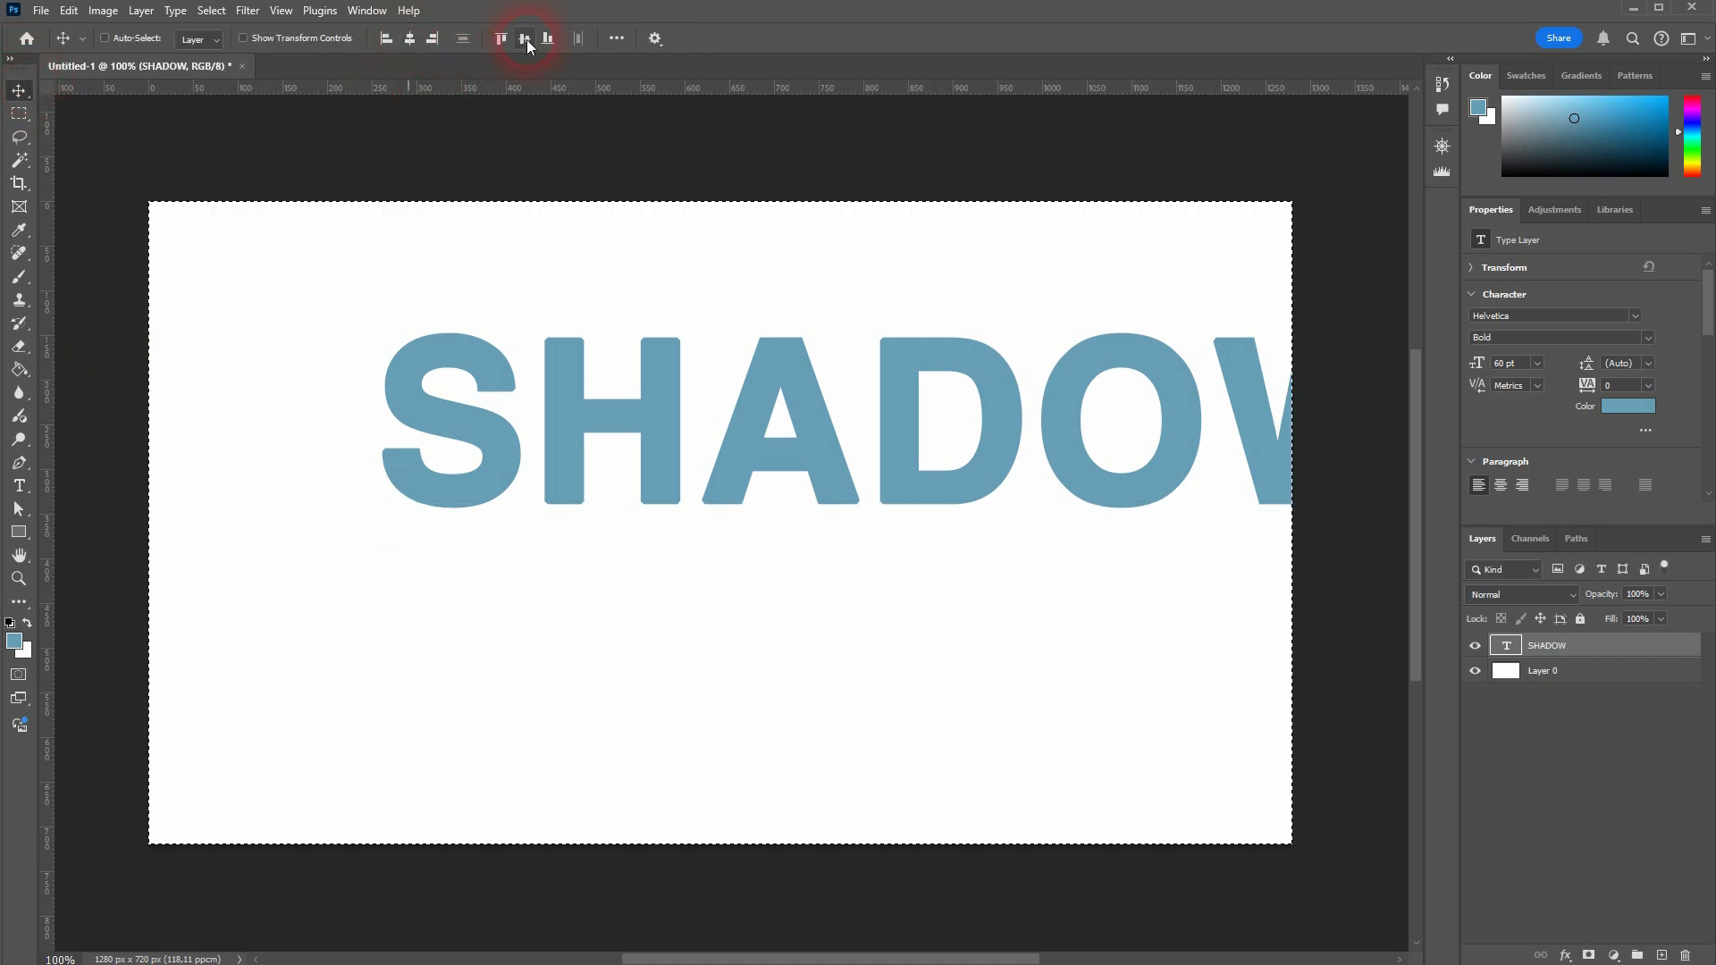
{"action": "left_click", "coordinate": [409, 40]}
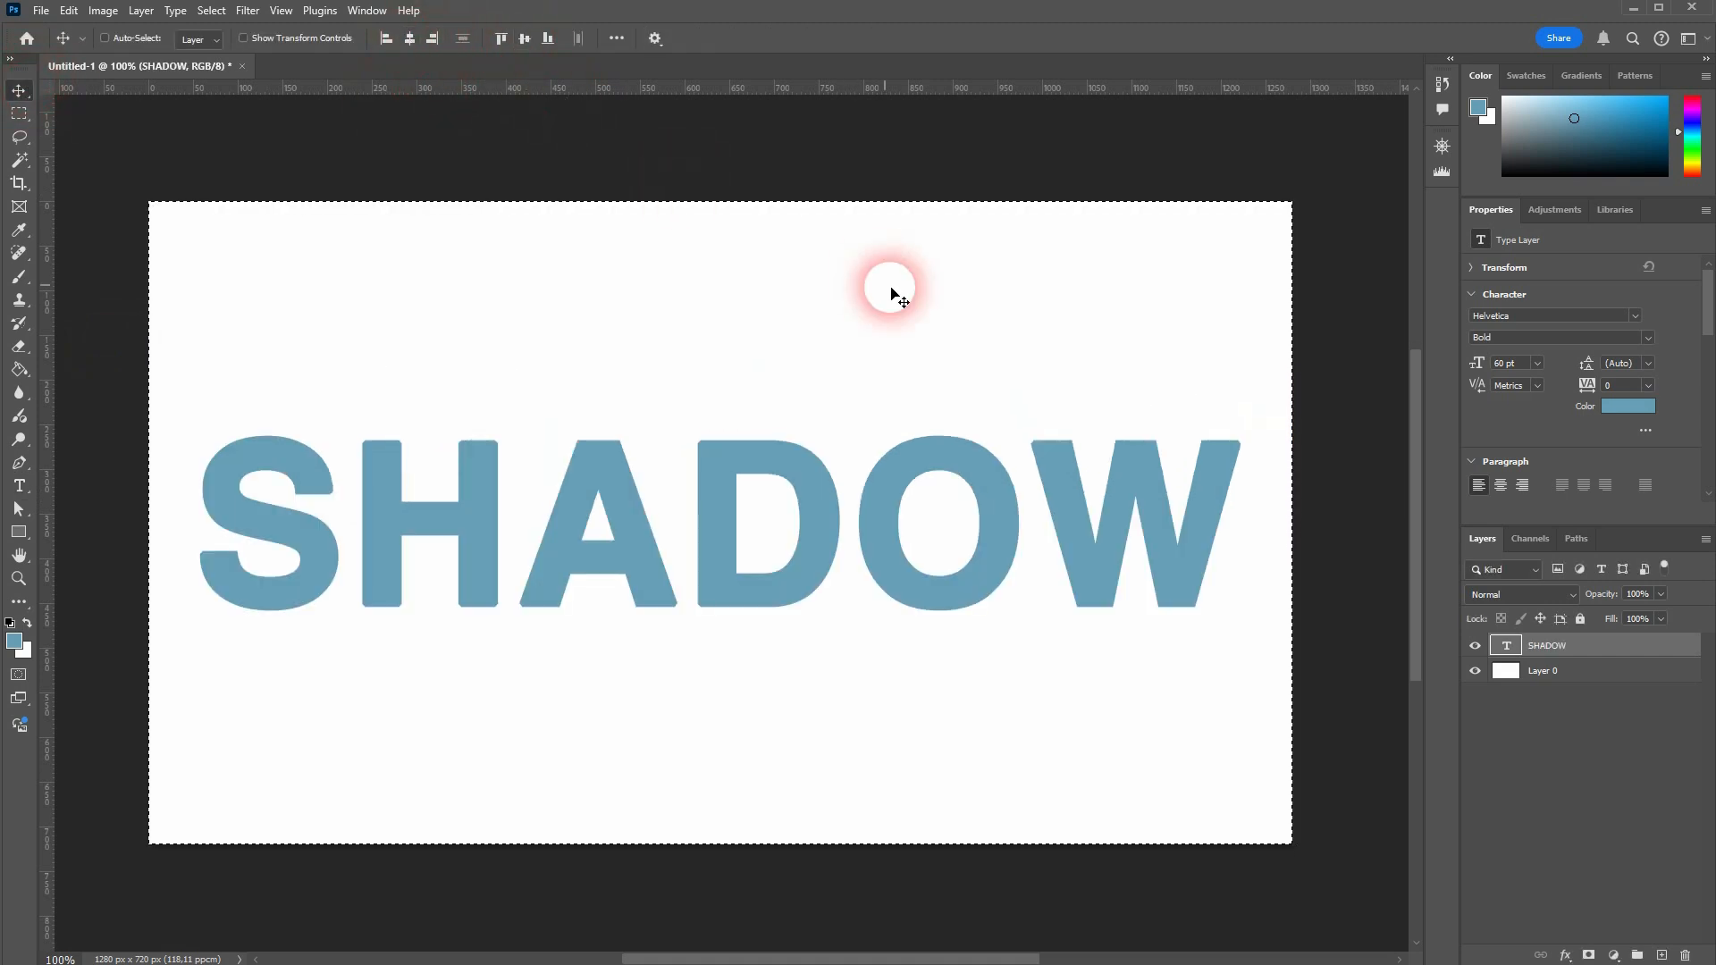
{"action": "key", "text": "ctrl+d"}
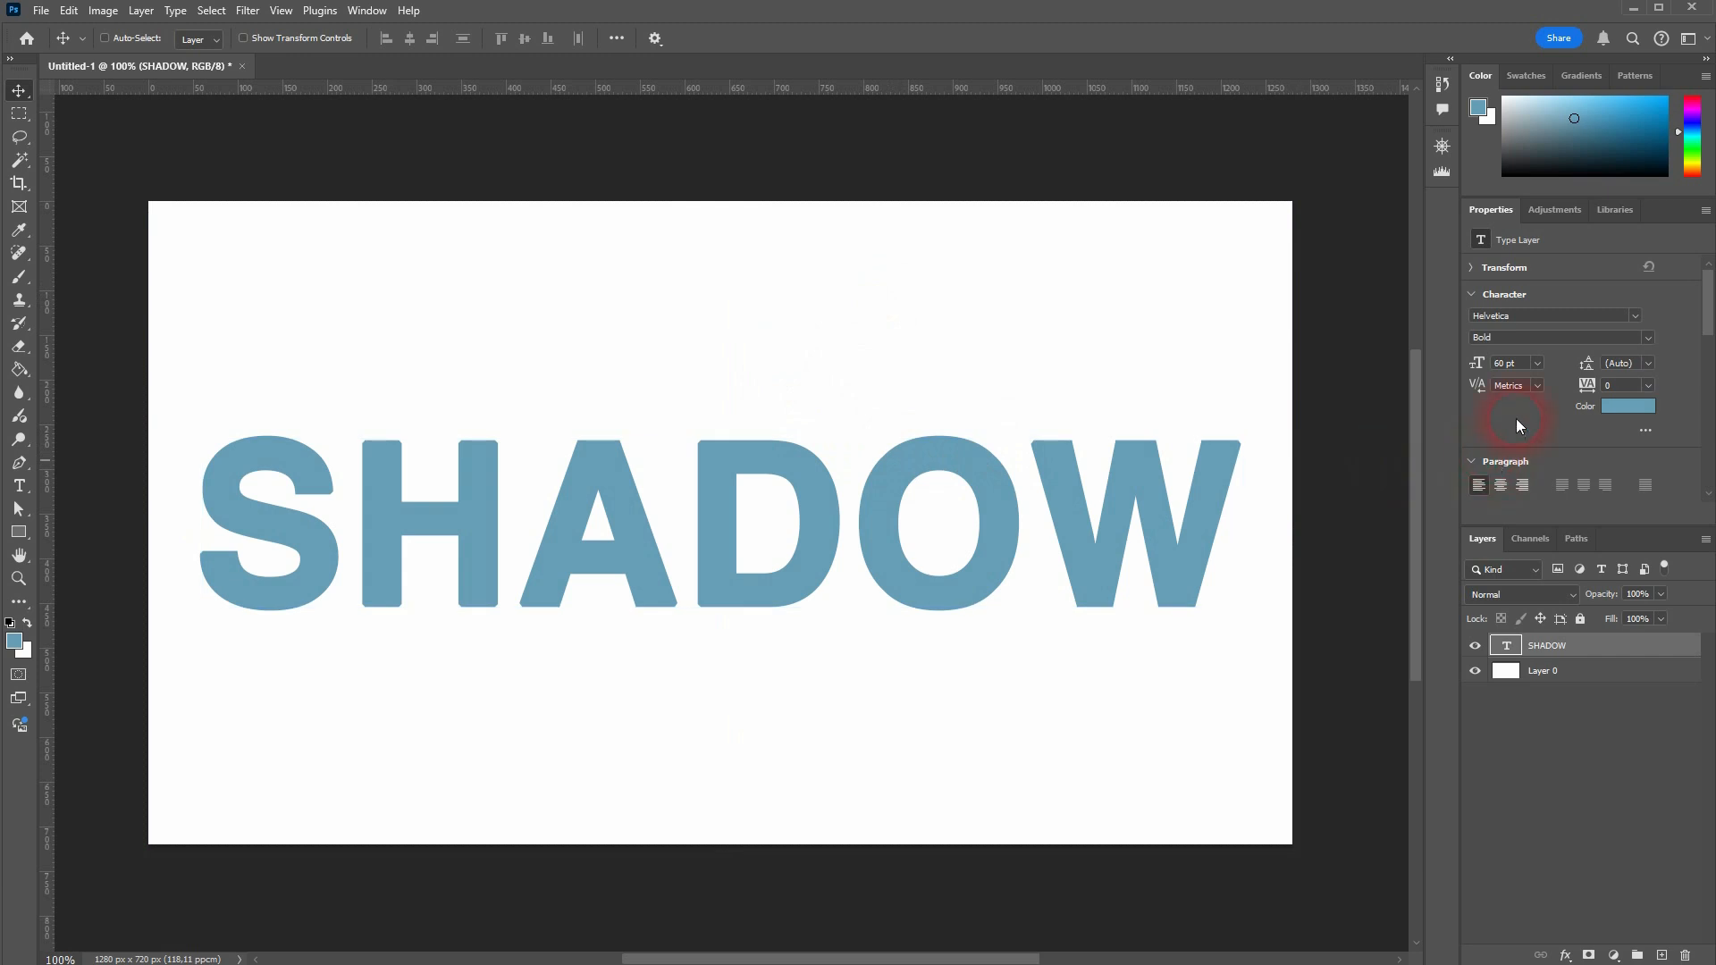
Step: Try the SHADOW text at 75 pt and set its font size back to 60 pt
{"action": "left_click", "coordinate": [1522, 366]}
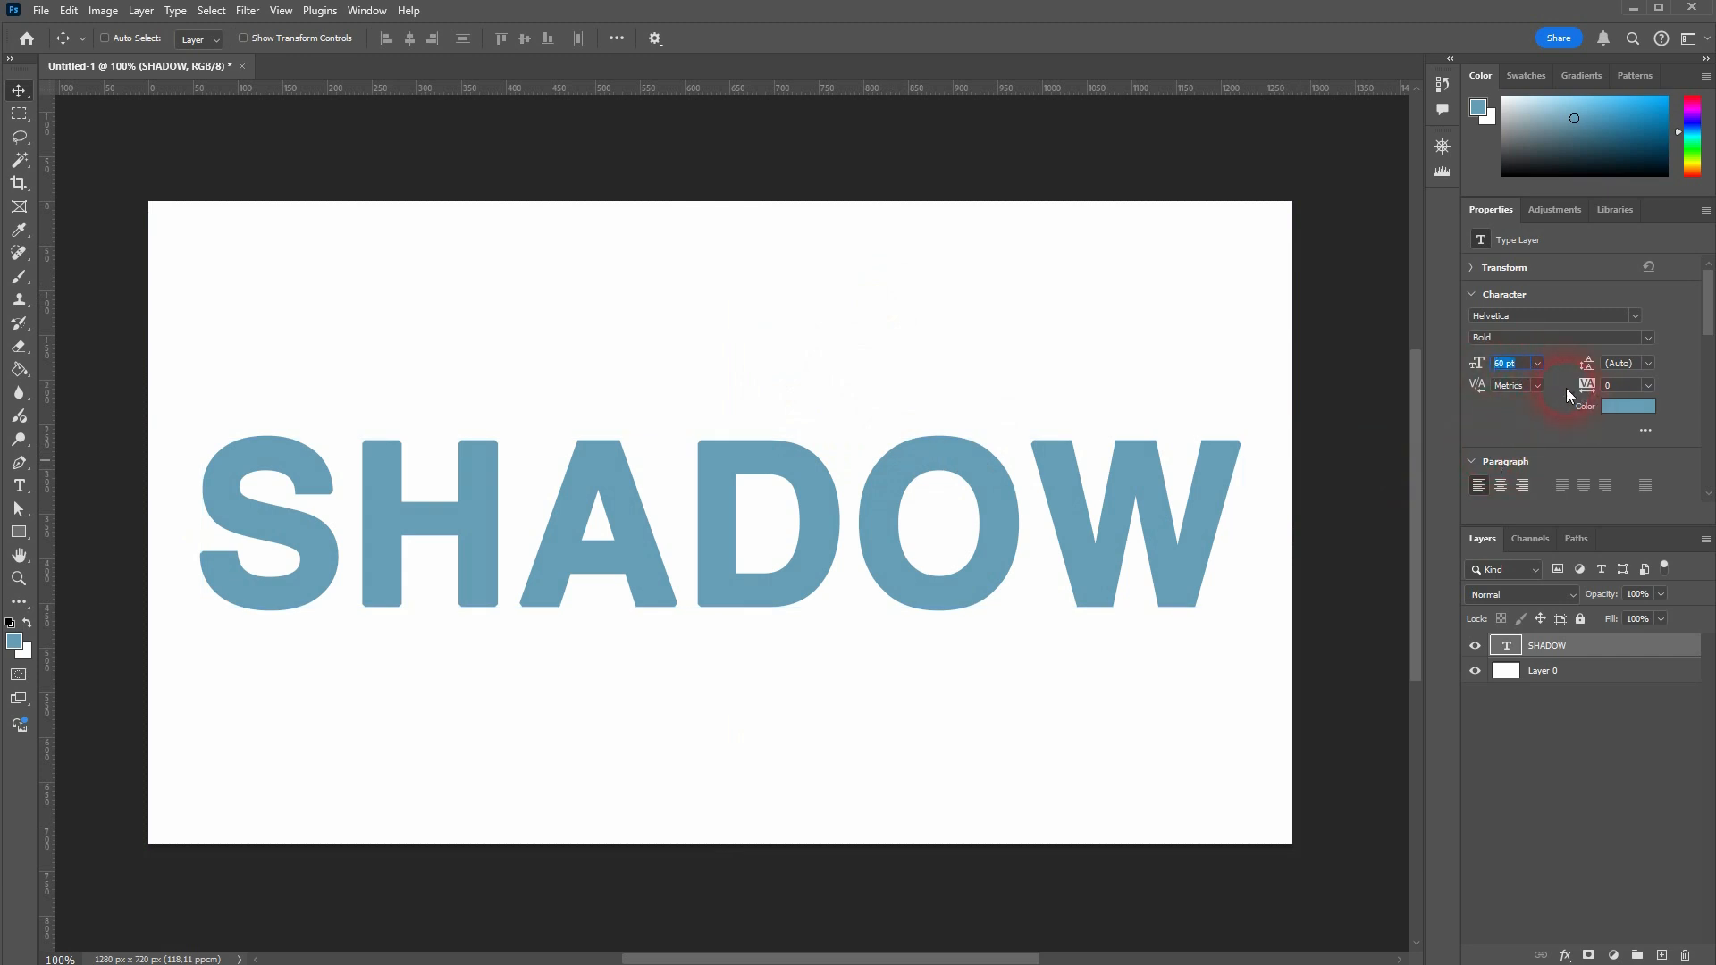
{"action": "type", "text": "75"}
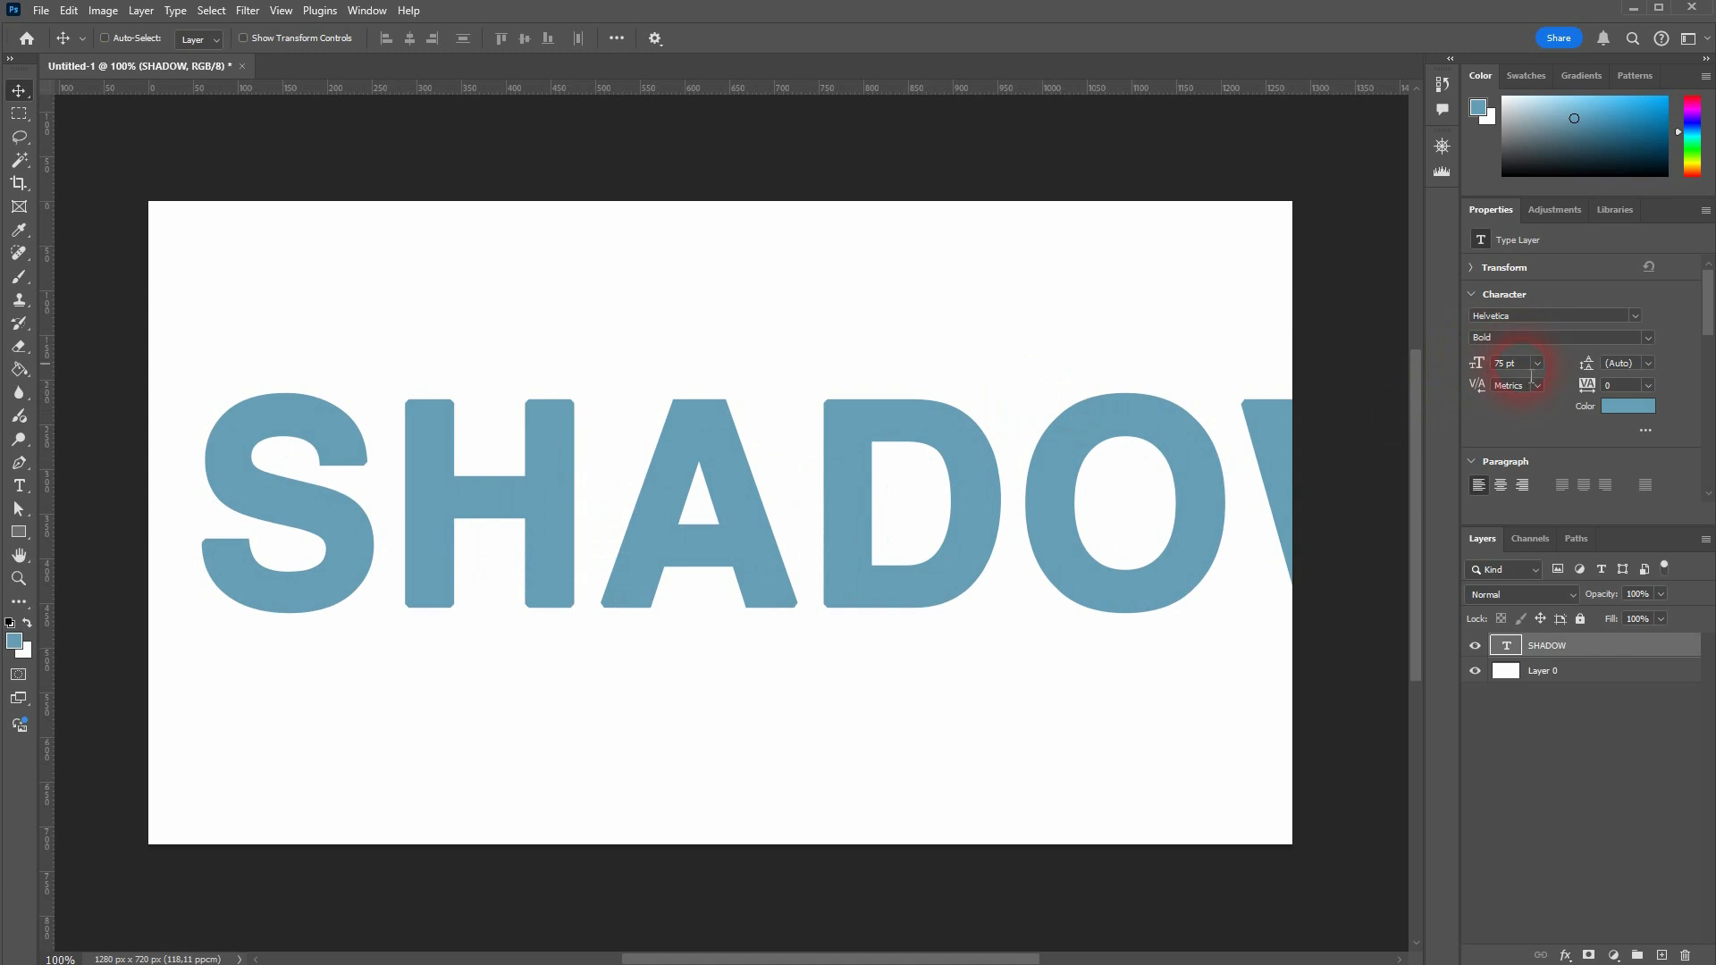
{"action": "left_click_drag", "start_coordinate": [1525, 367], "coordinate": [1478, 371]}
{"action": "type", "text": "60"}
{"action": "key", "text": "Return"}
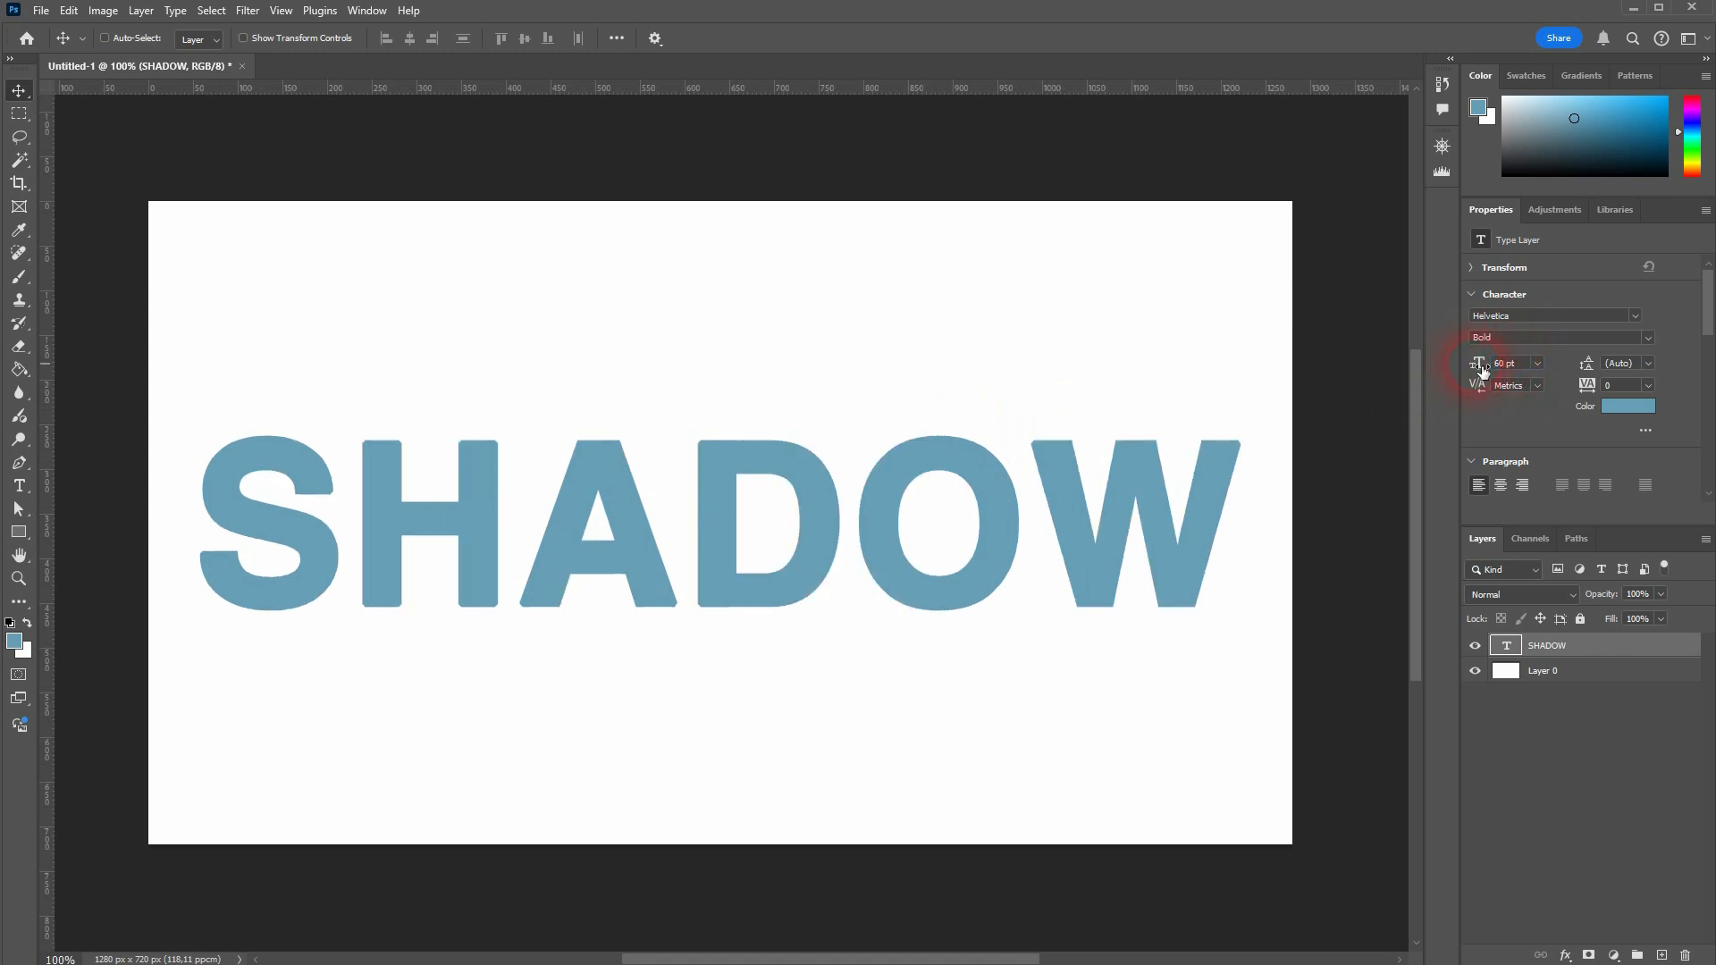
Step: Set the SHADOW text color to ff5a60
{"action": "left_click", "coordinate": [1632, 406]}
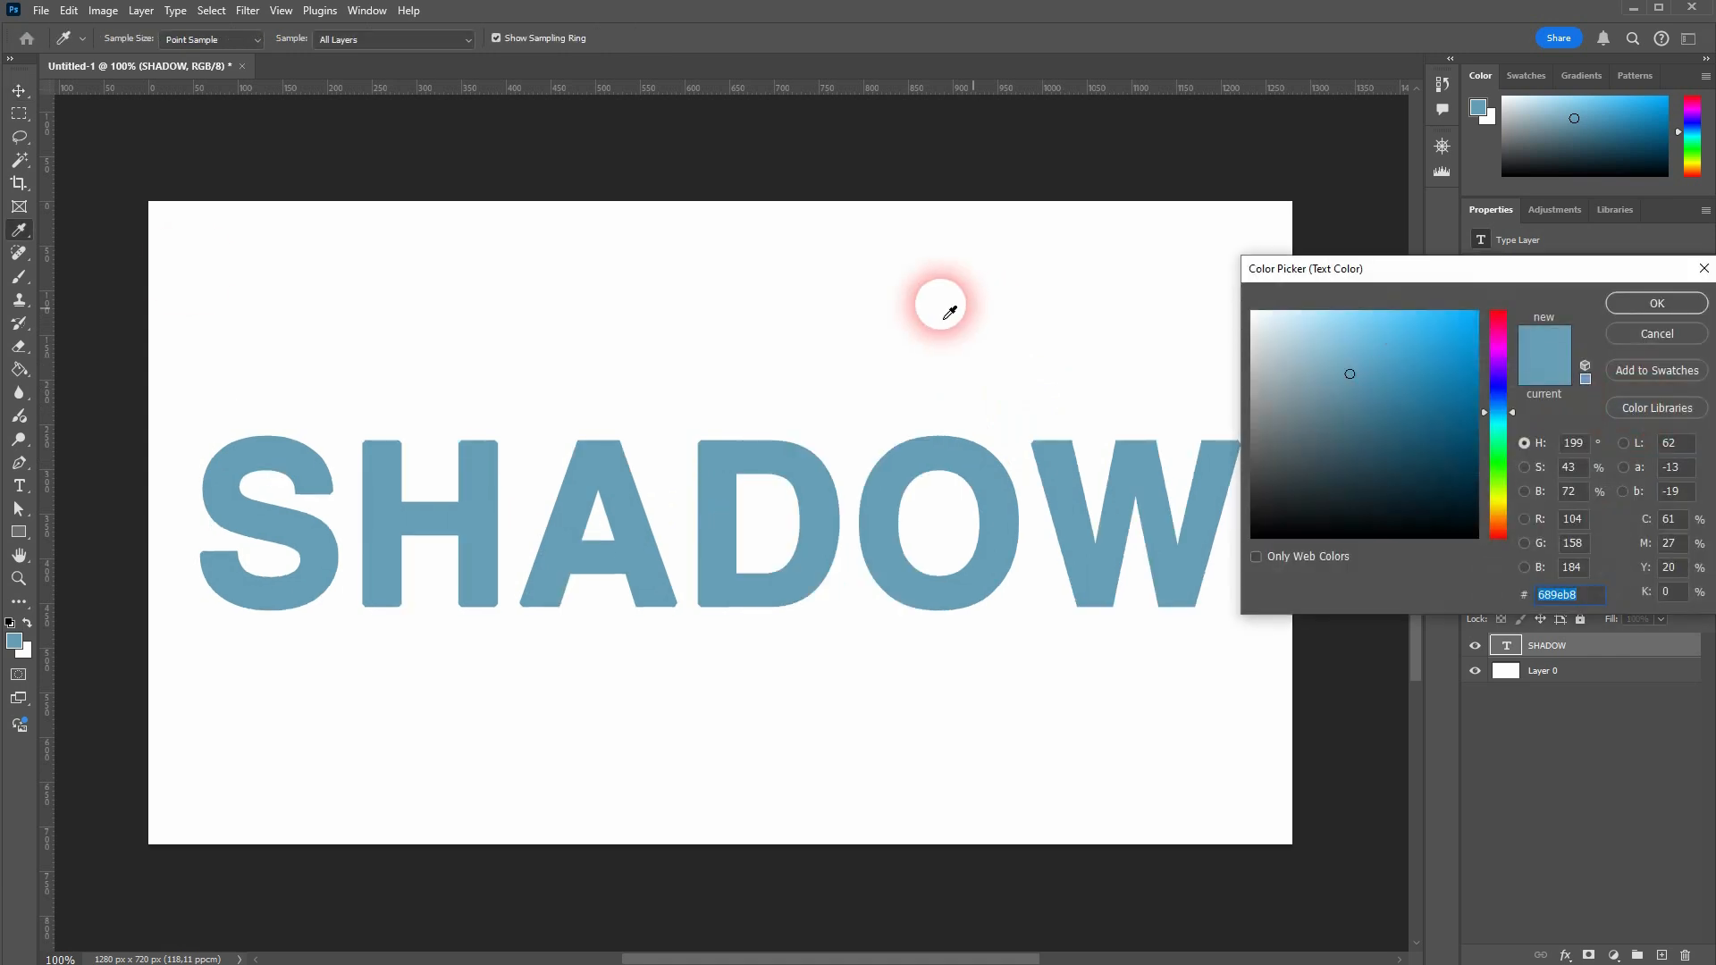
{"action": "type", "text": "ff5a60"}
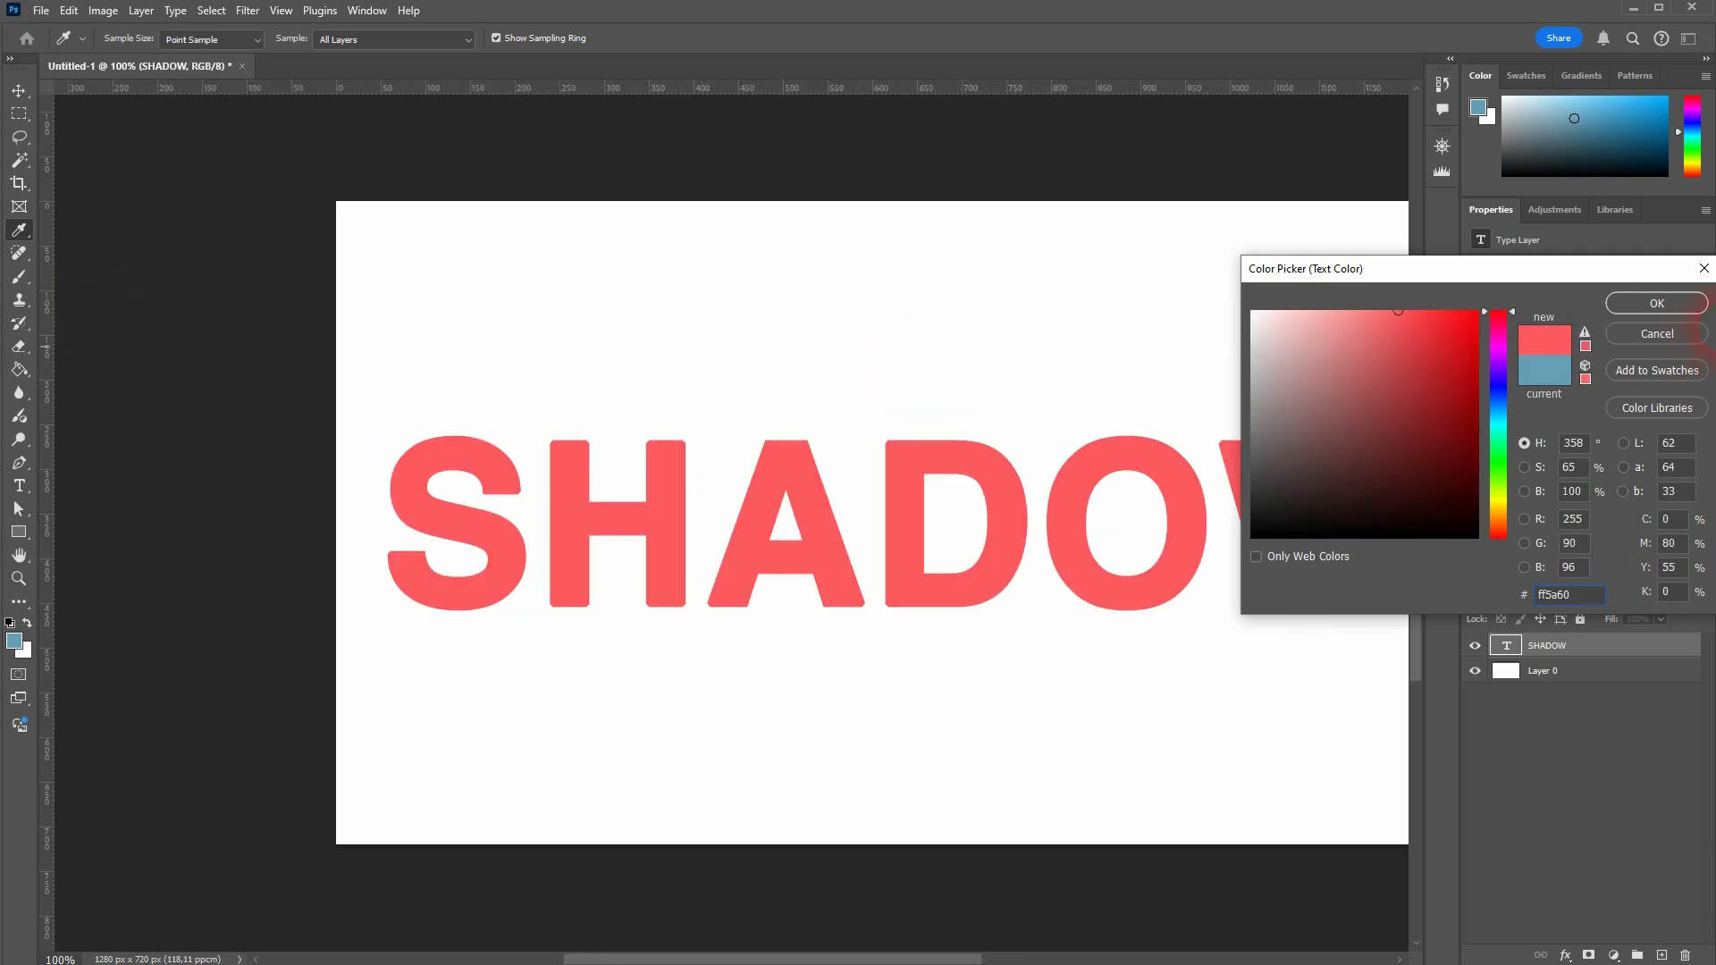
{"action": "left_click", "coordinate": [1653, 303]}
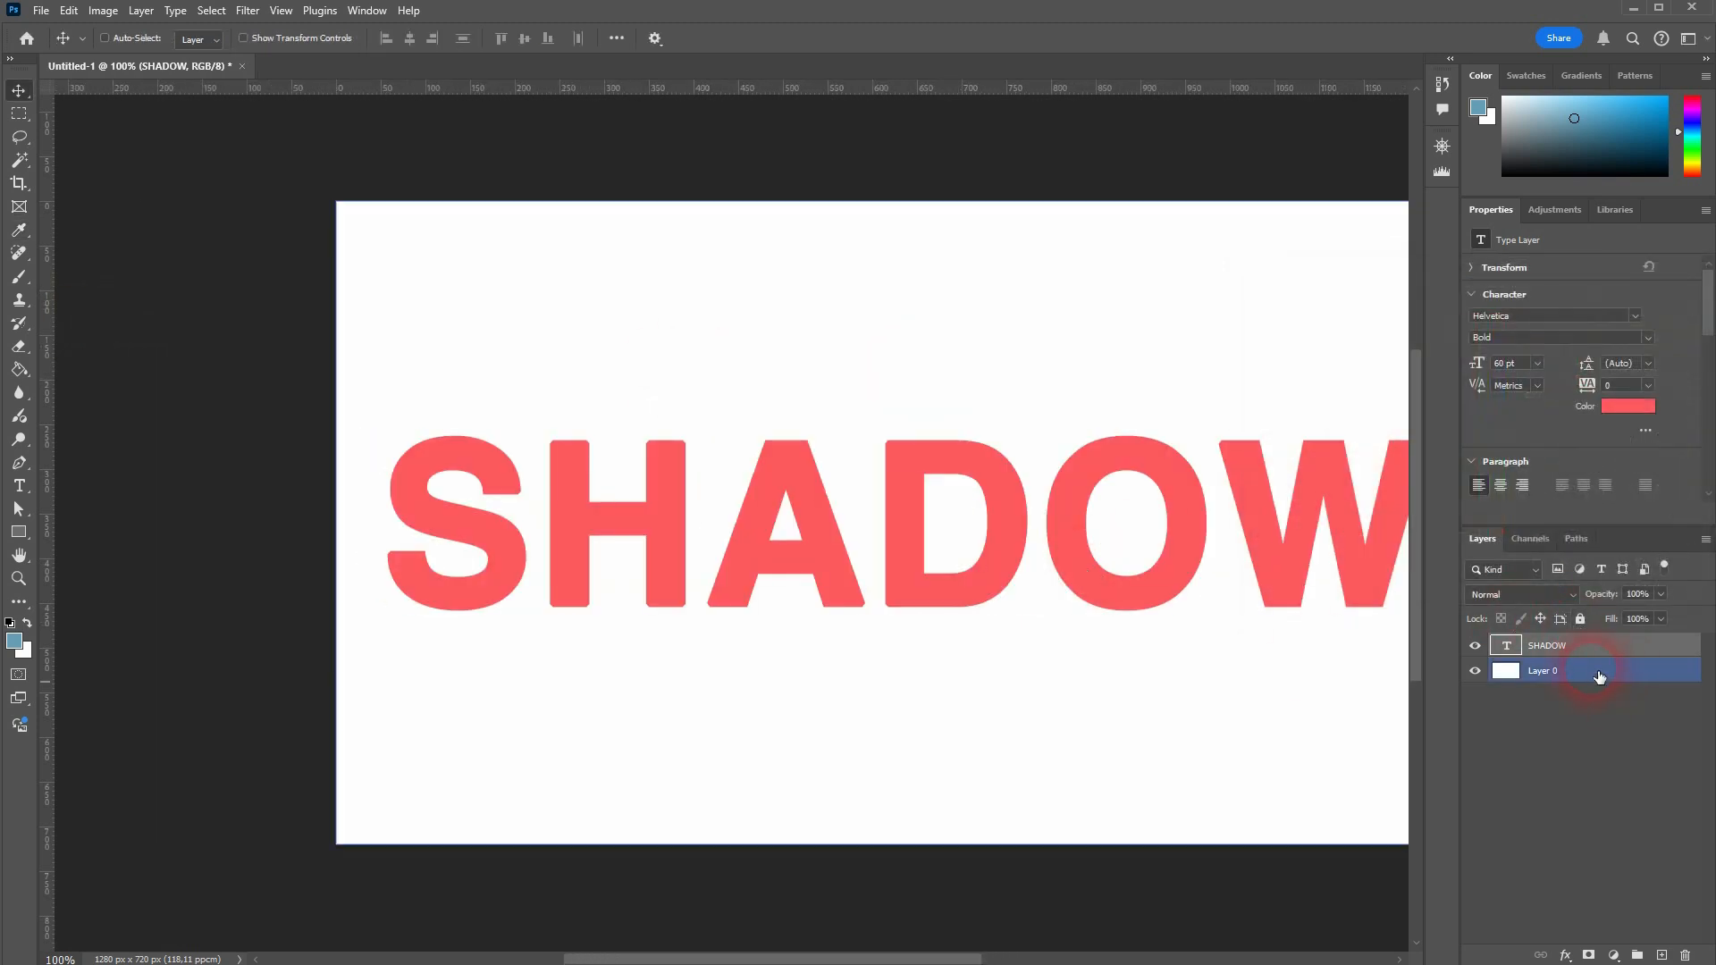
Step: Fill the white background layer, Layer 0, with the blue foreground color using the Paint Bucket
{"action": "left_click", "coordinate": [1555, 670]}
{"action": "left_click", "coordinate": [20, 372]}
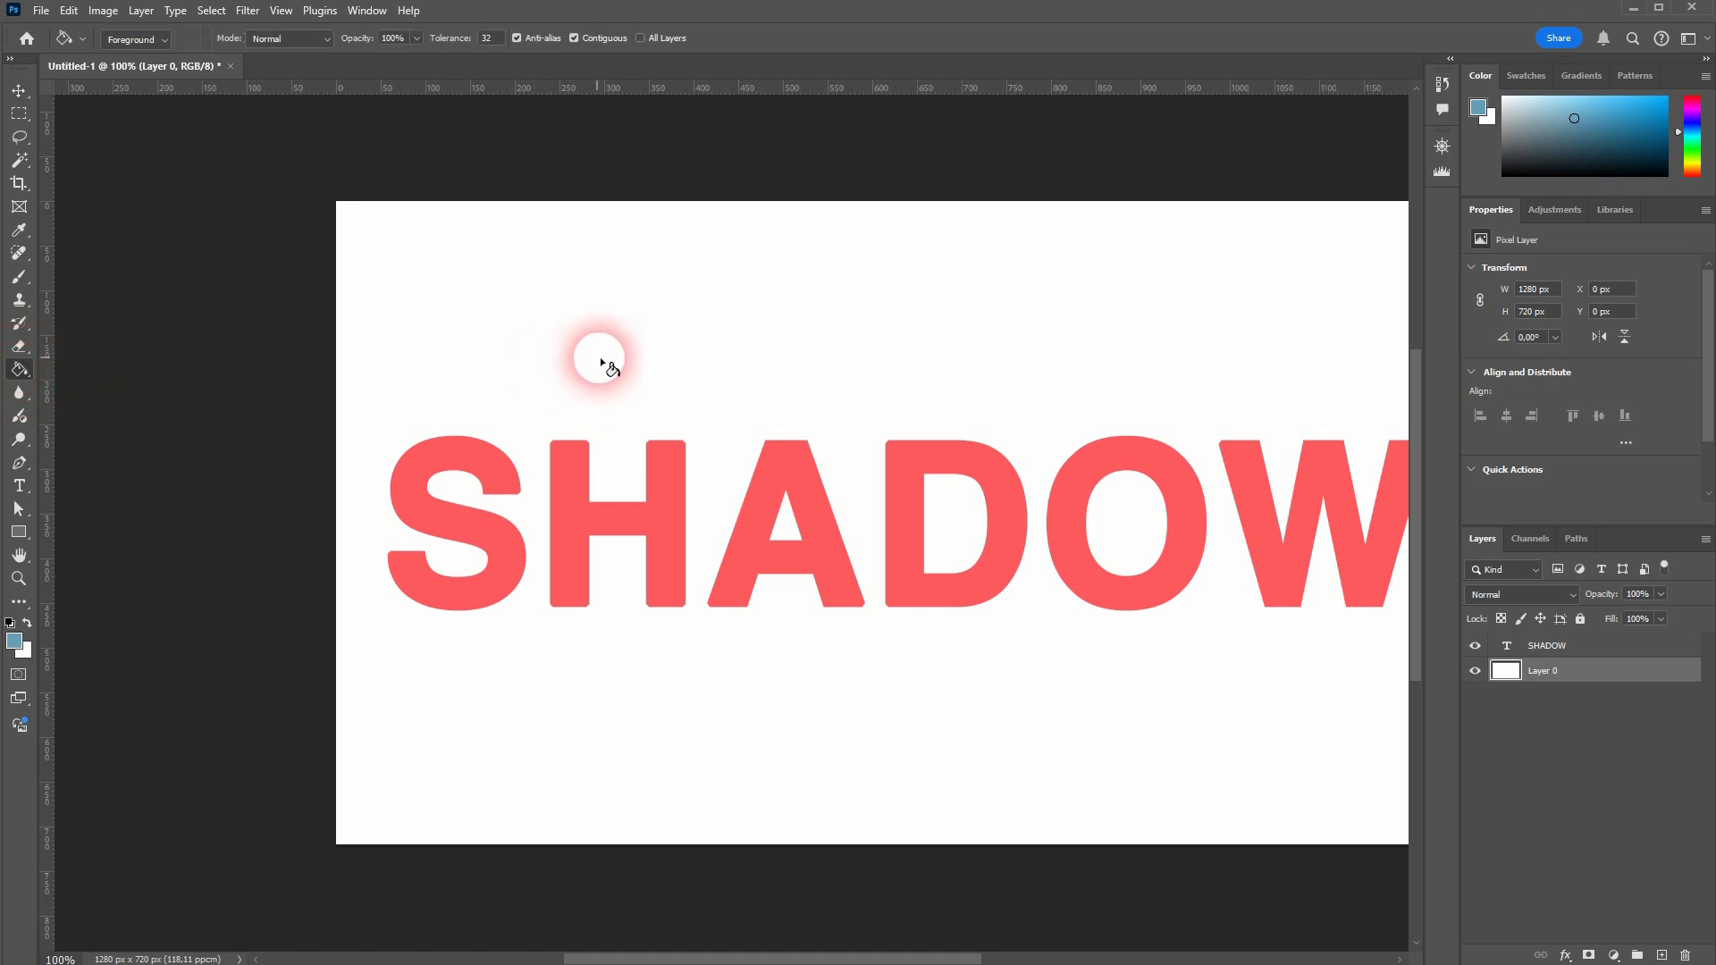
{"action": "left_click", "coordinate": [599, 358]}
{"action": "left_click_drag", "start_coordinate": [618, 960], "coordinate": [690, 961]}
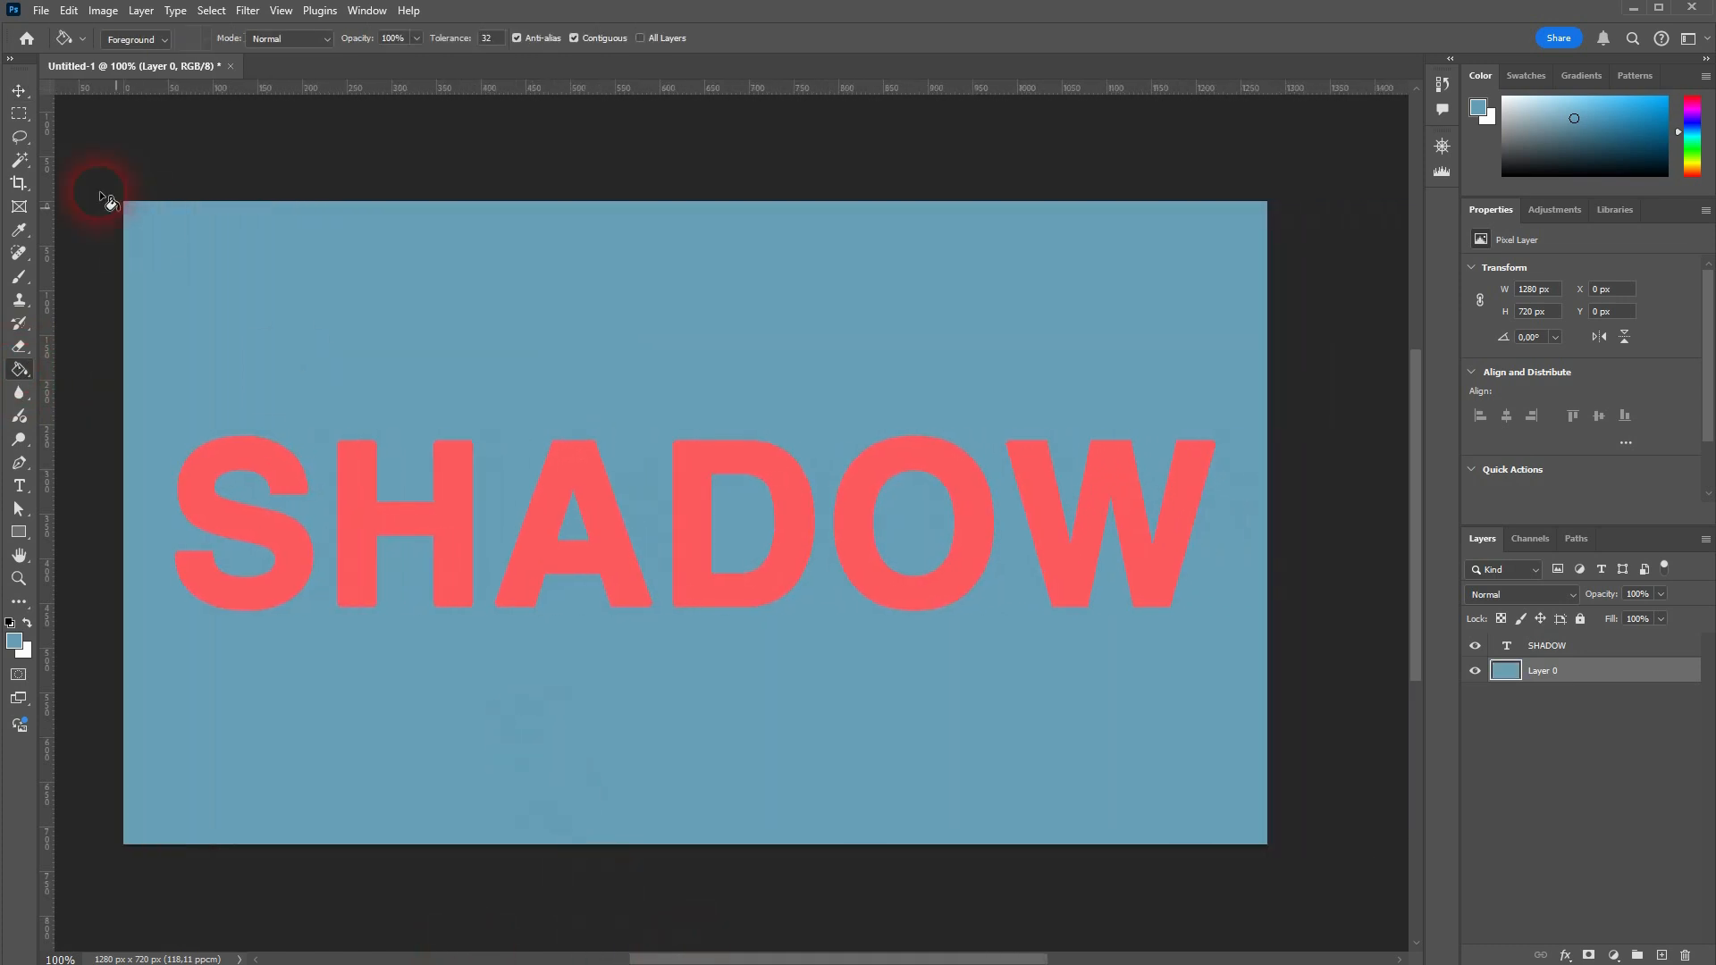
Step: Duplicate the SHADOW text layer and set the copy's text color to the gray a79b94
{"action": "left_click", "coordinate": [20, 92]}
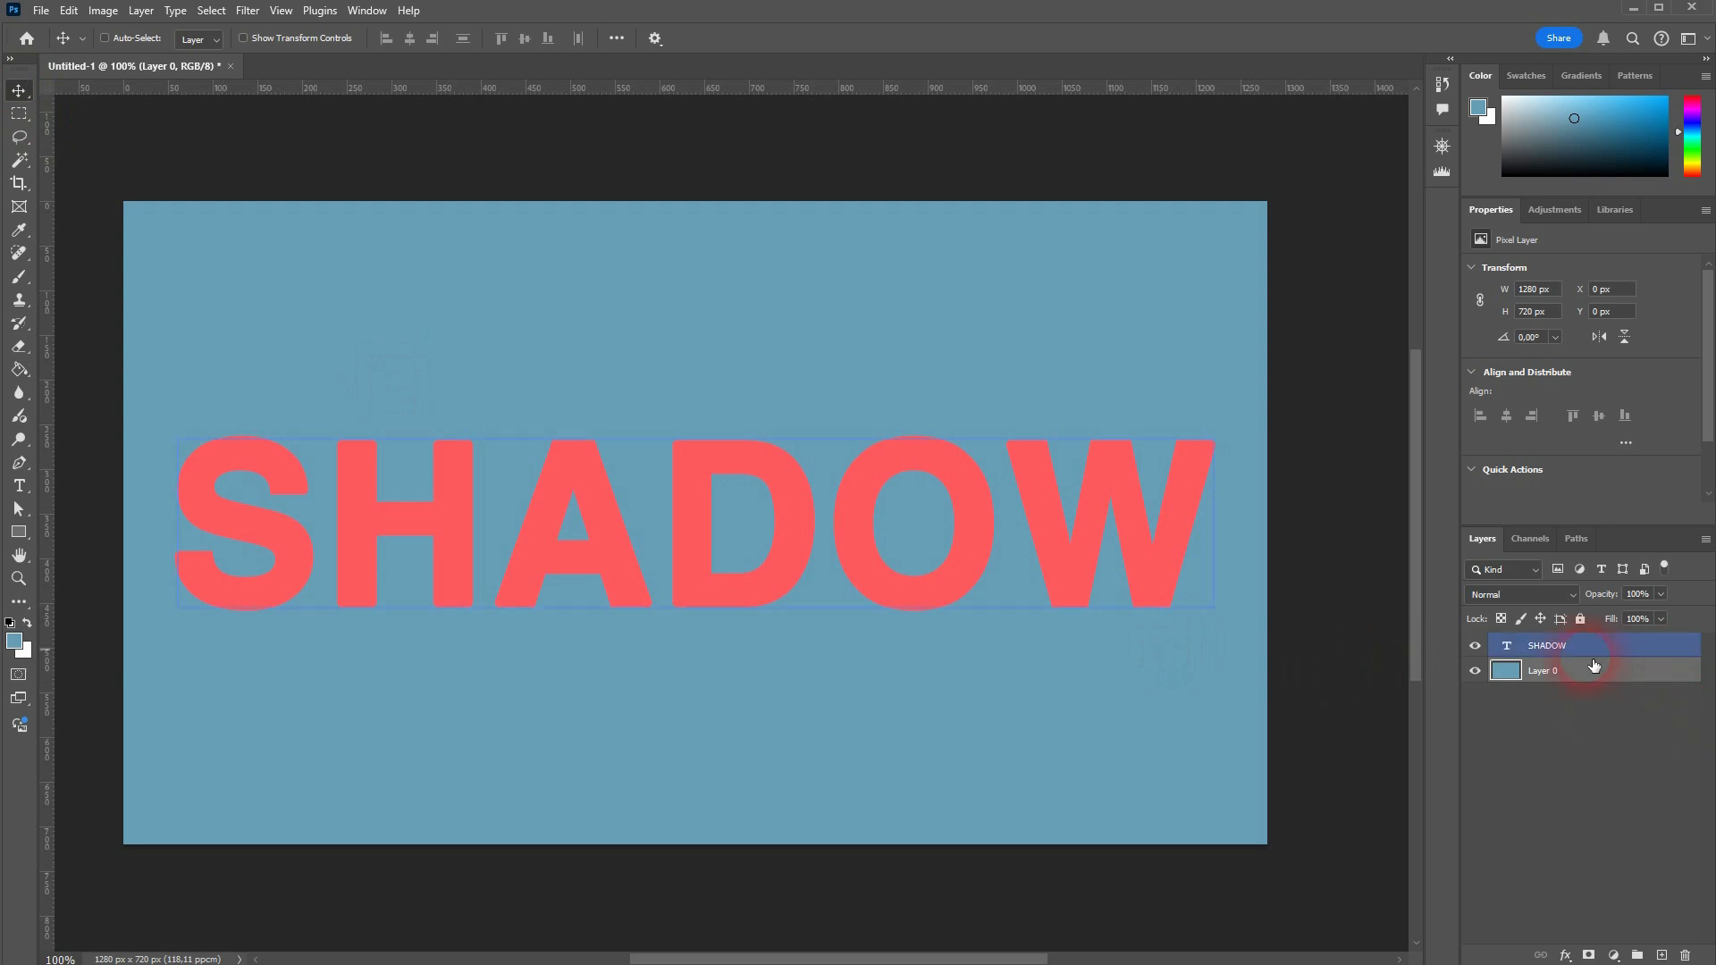
{"action": "left_click", "coordinate": [1555, 647]}
{"action": "key", "text": "ctrl+j"}
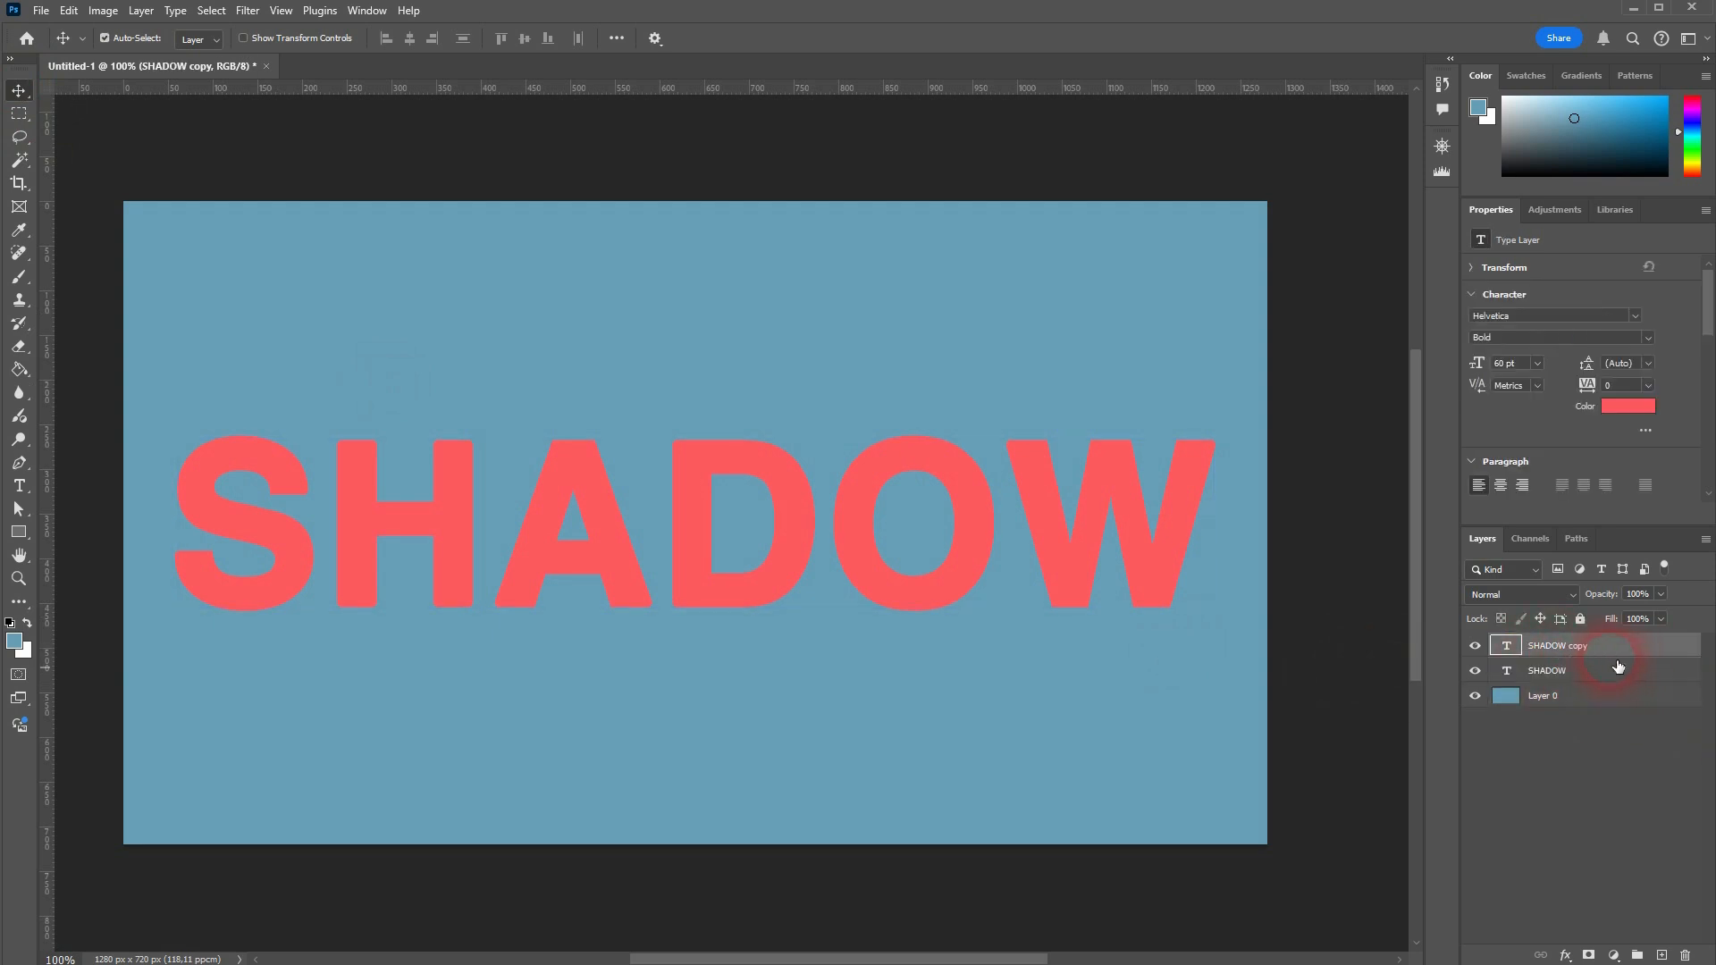
{"action": "left_click", "coordinate": [1630, 418]}
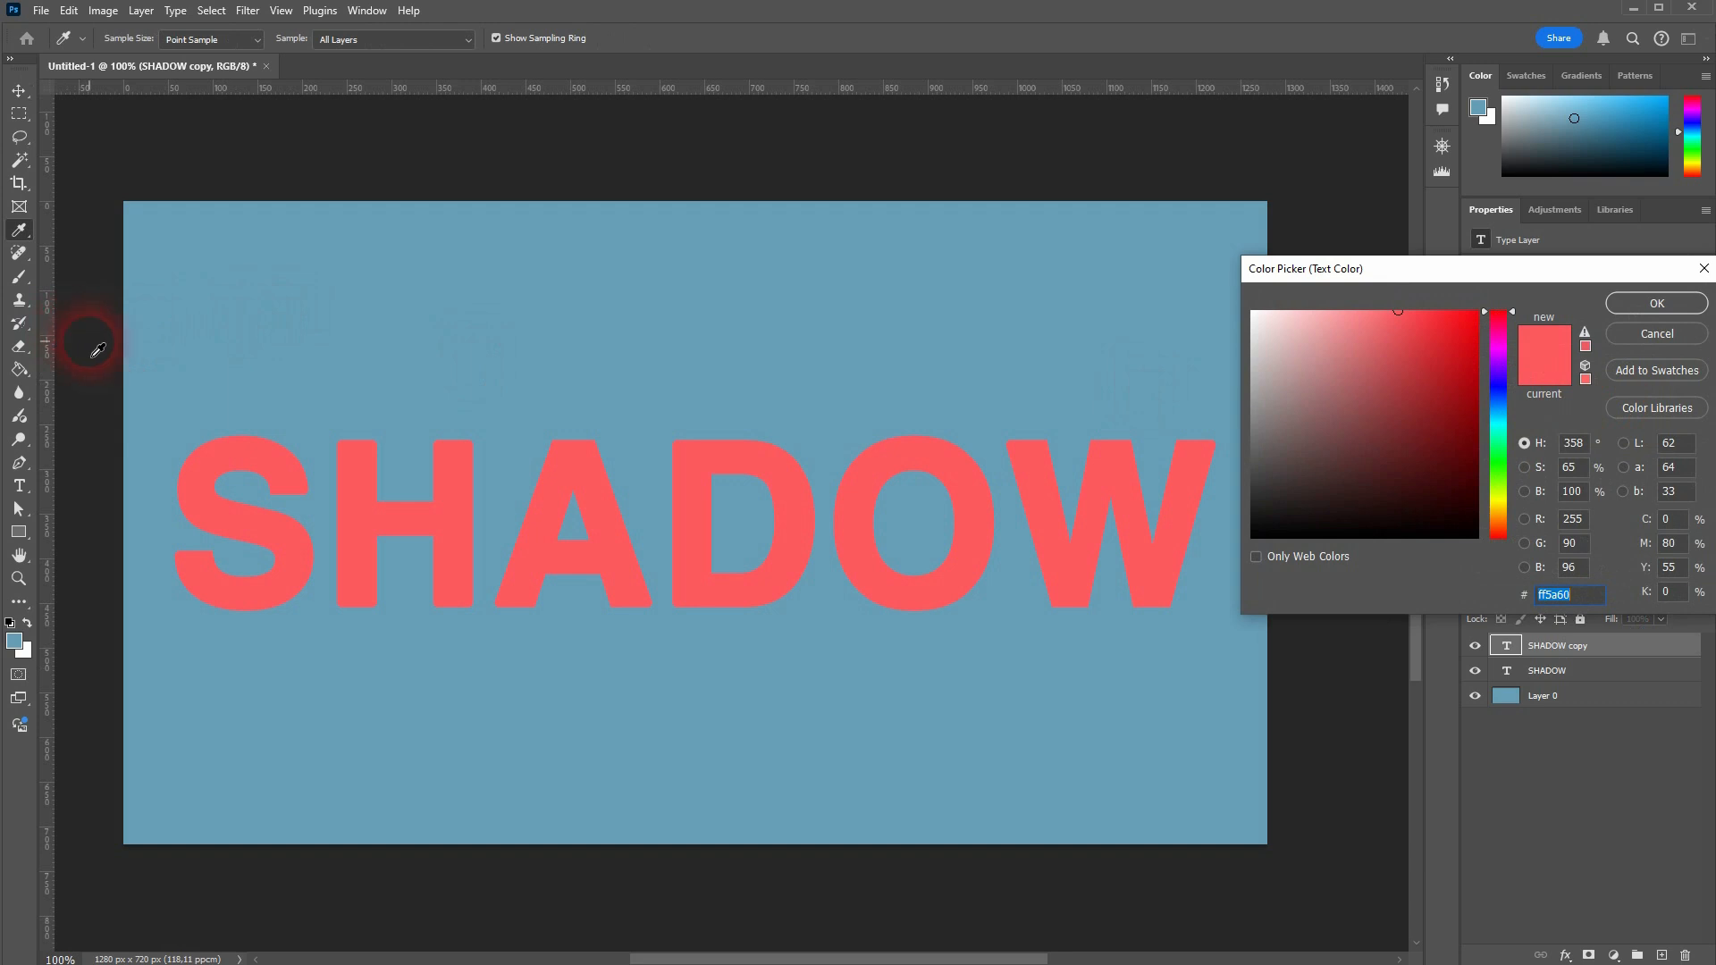
{"action": "left_click_drag", "start_coordinate": [93, 355], "coordinate": [0, 350]}
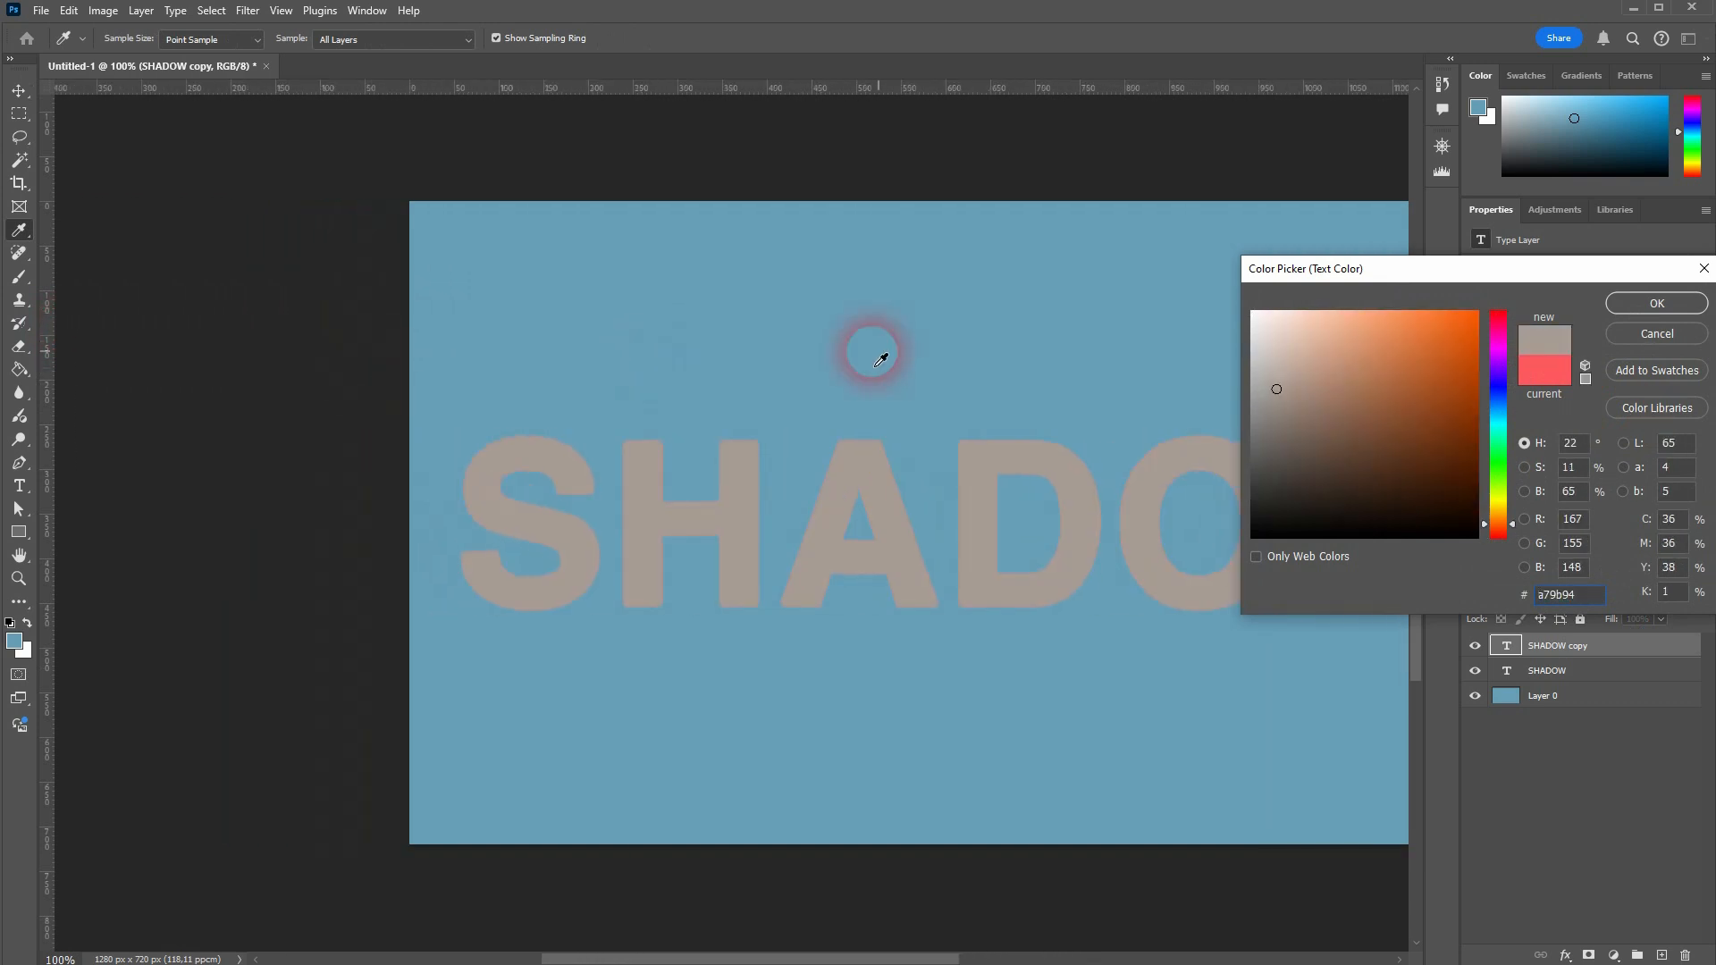
{"action": "left_click", "coordinate": [1656, 304]}
{"action": "key", "text": "ctrl+0"}
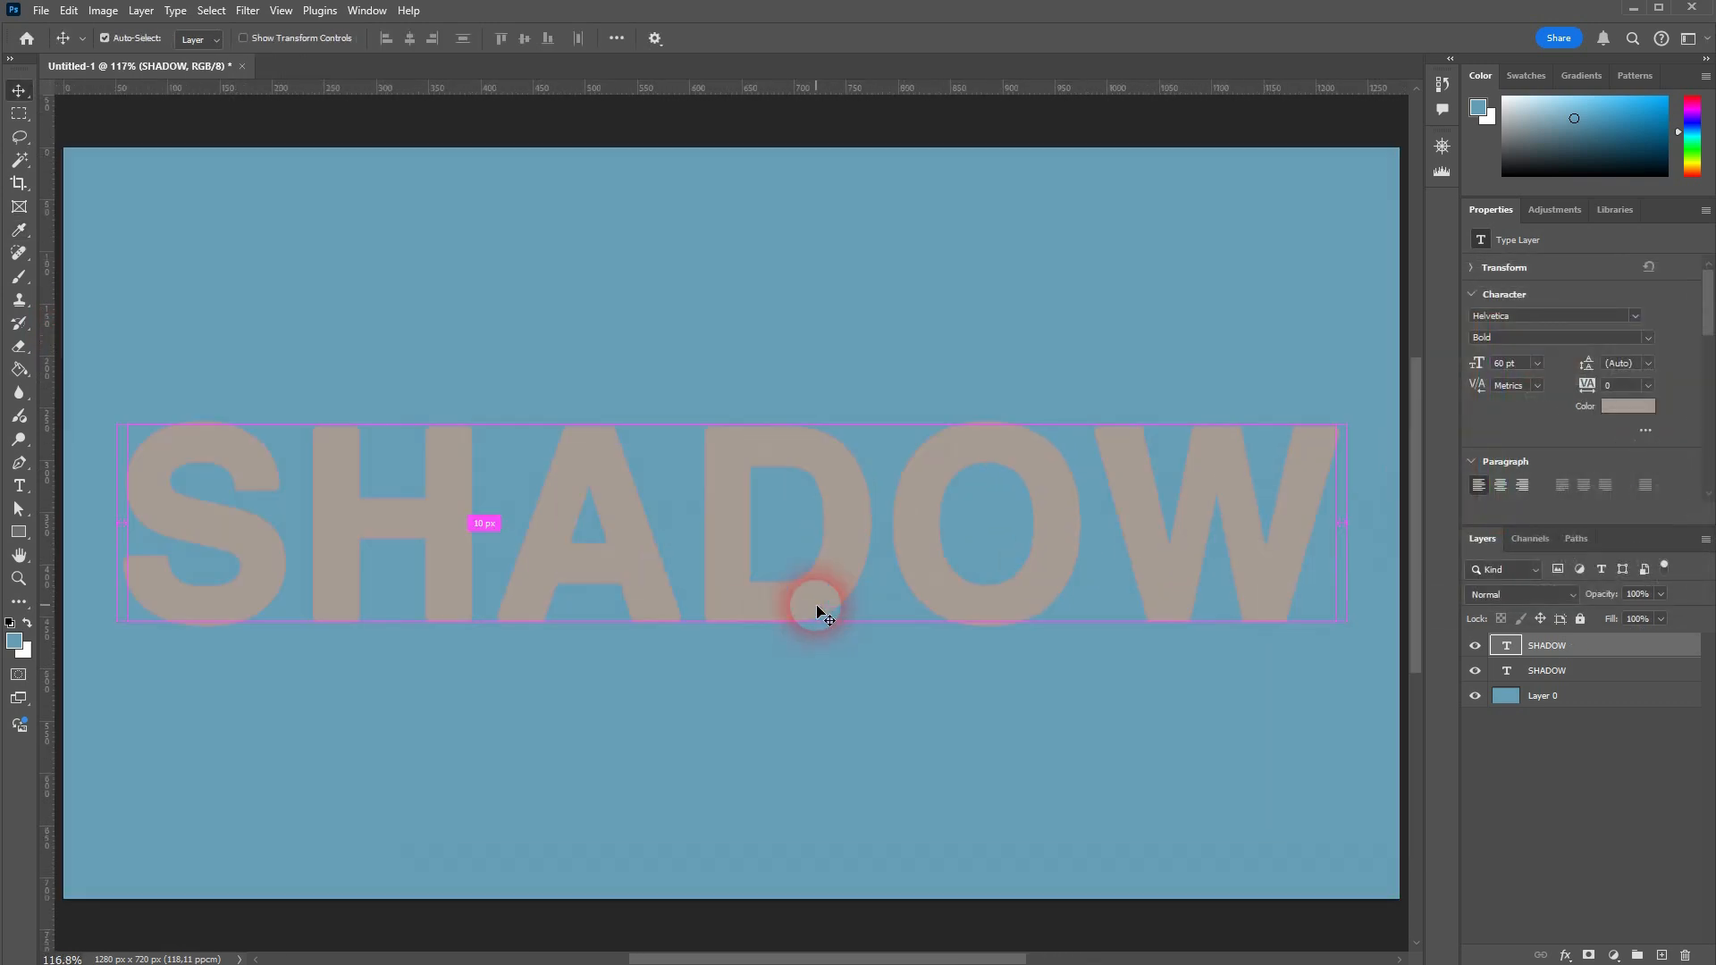
Step: Place the gray SHADOW text layer below the red one and rasterize it
{"action": "left_click", "coordinate": [1566, 668], "text": "ctrl"}
{"action": "left_click_drag", "start_coordinate": [1568, 666], "coordinate": [1581, 685]}
{"action": "right_click", "coordinate": [1591, 679]}
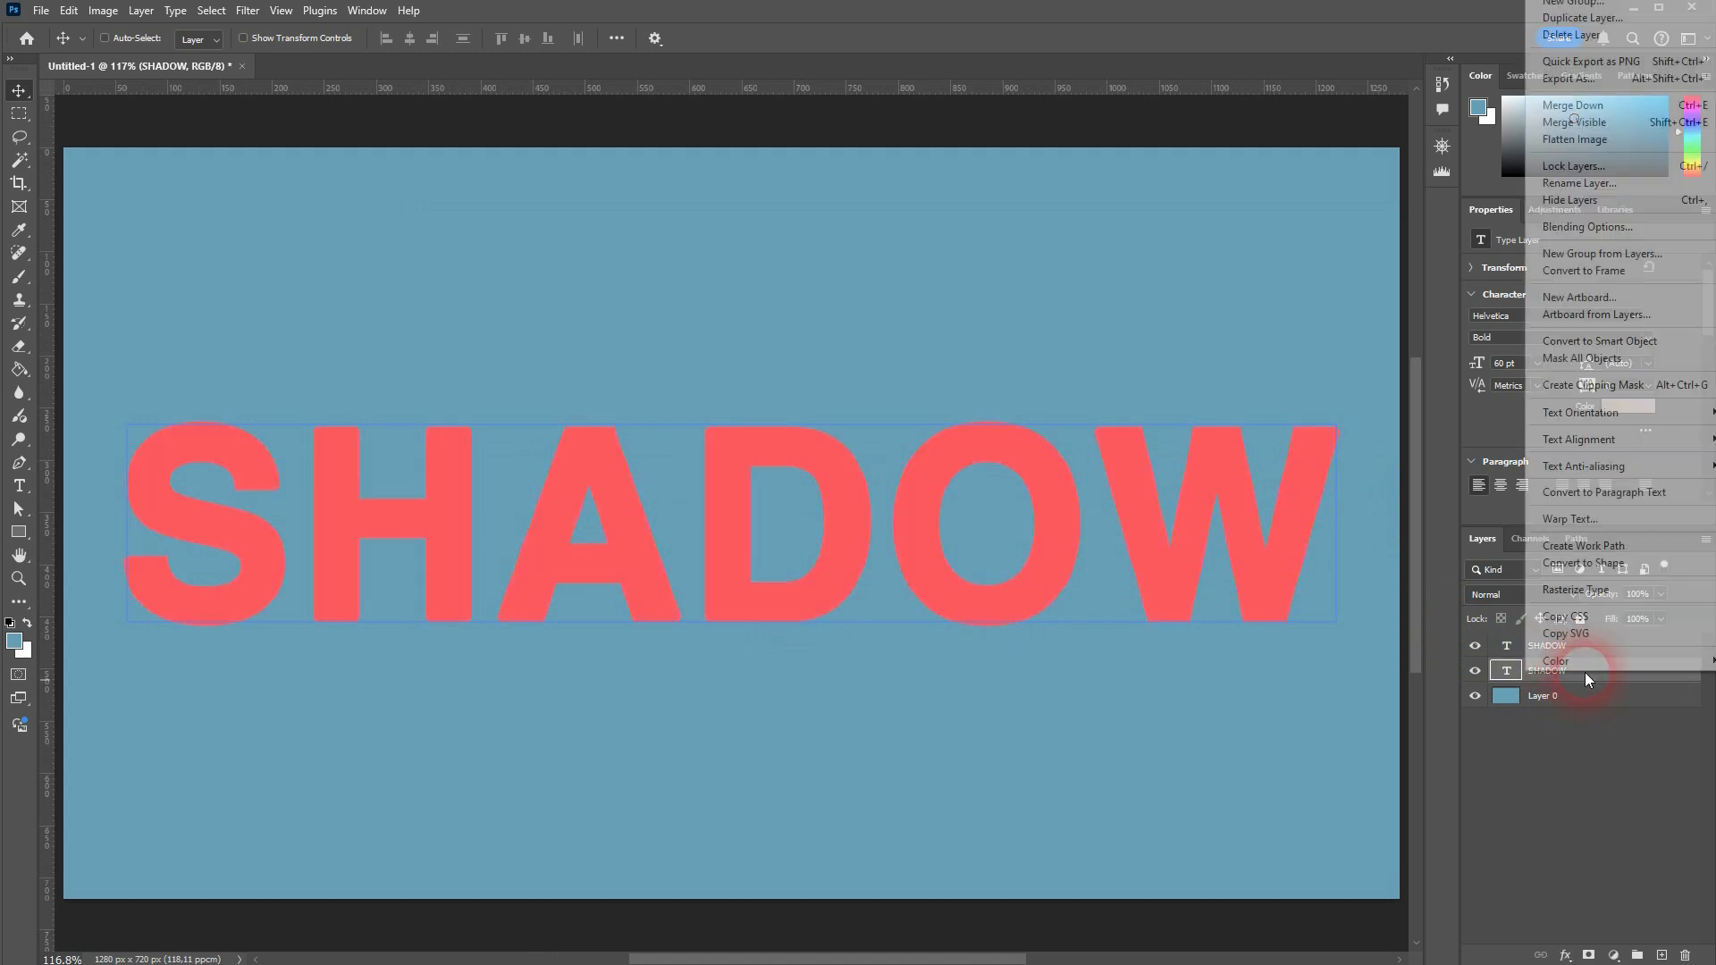
{"action": "left_click", "coordinate": [1630, 597]}
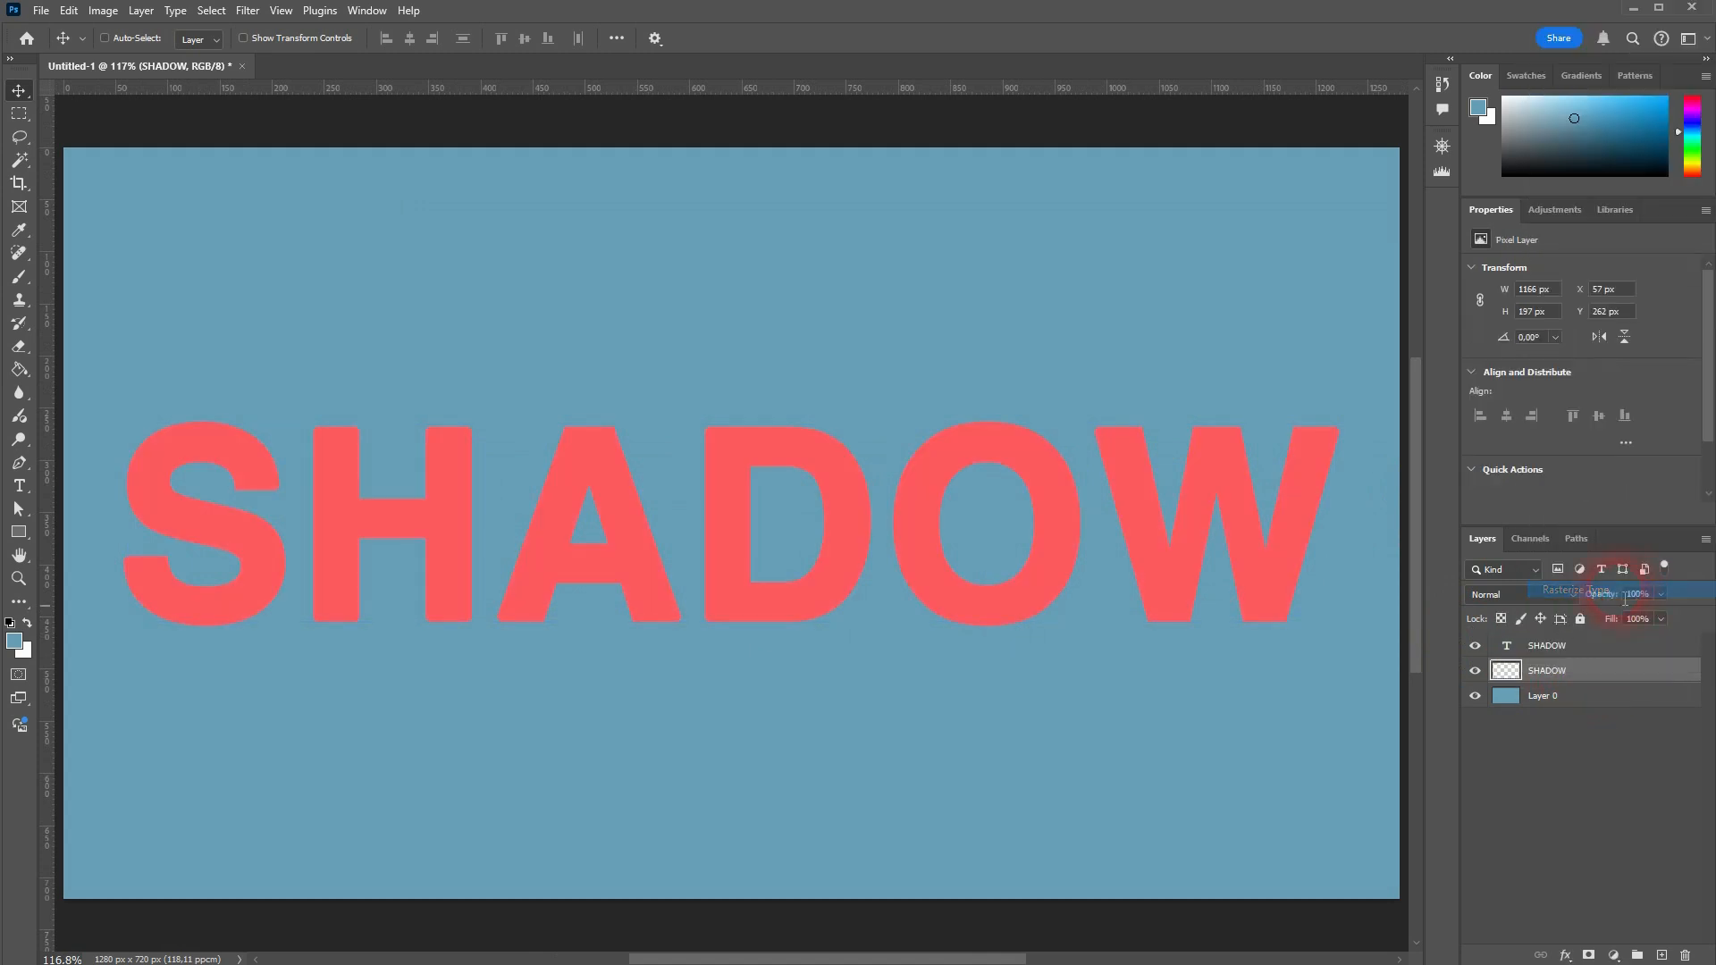
Step: Rotate the rasterized gray SHADOW layer by -45 degrees with Free Transform
{"action": "left_click", "coordinate": [1195, 576], "text": "ctrl"}
{"action": "left_click", "coordinate": [666, 388], "text": "ctrl"}
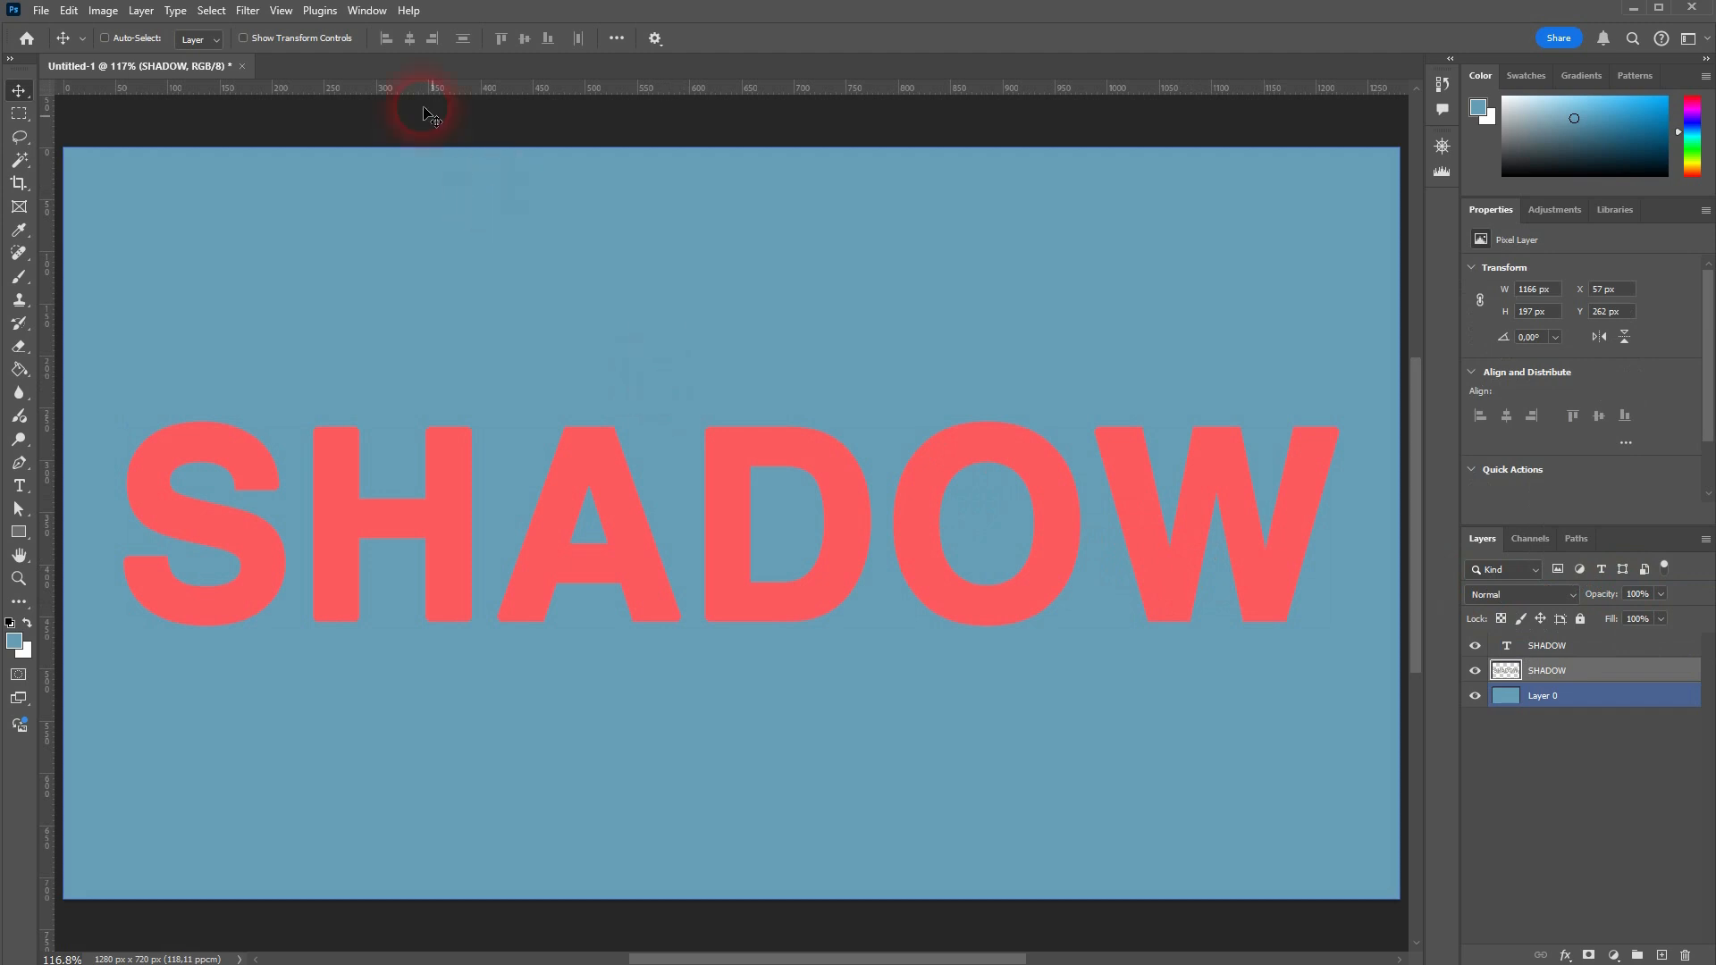
{"action": "key", "text": "ctrl+t"}
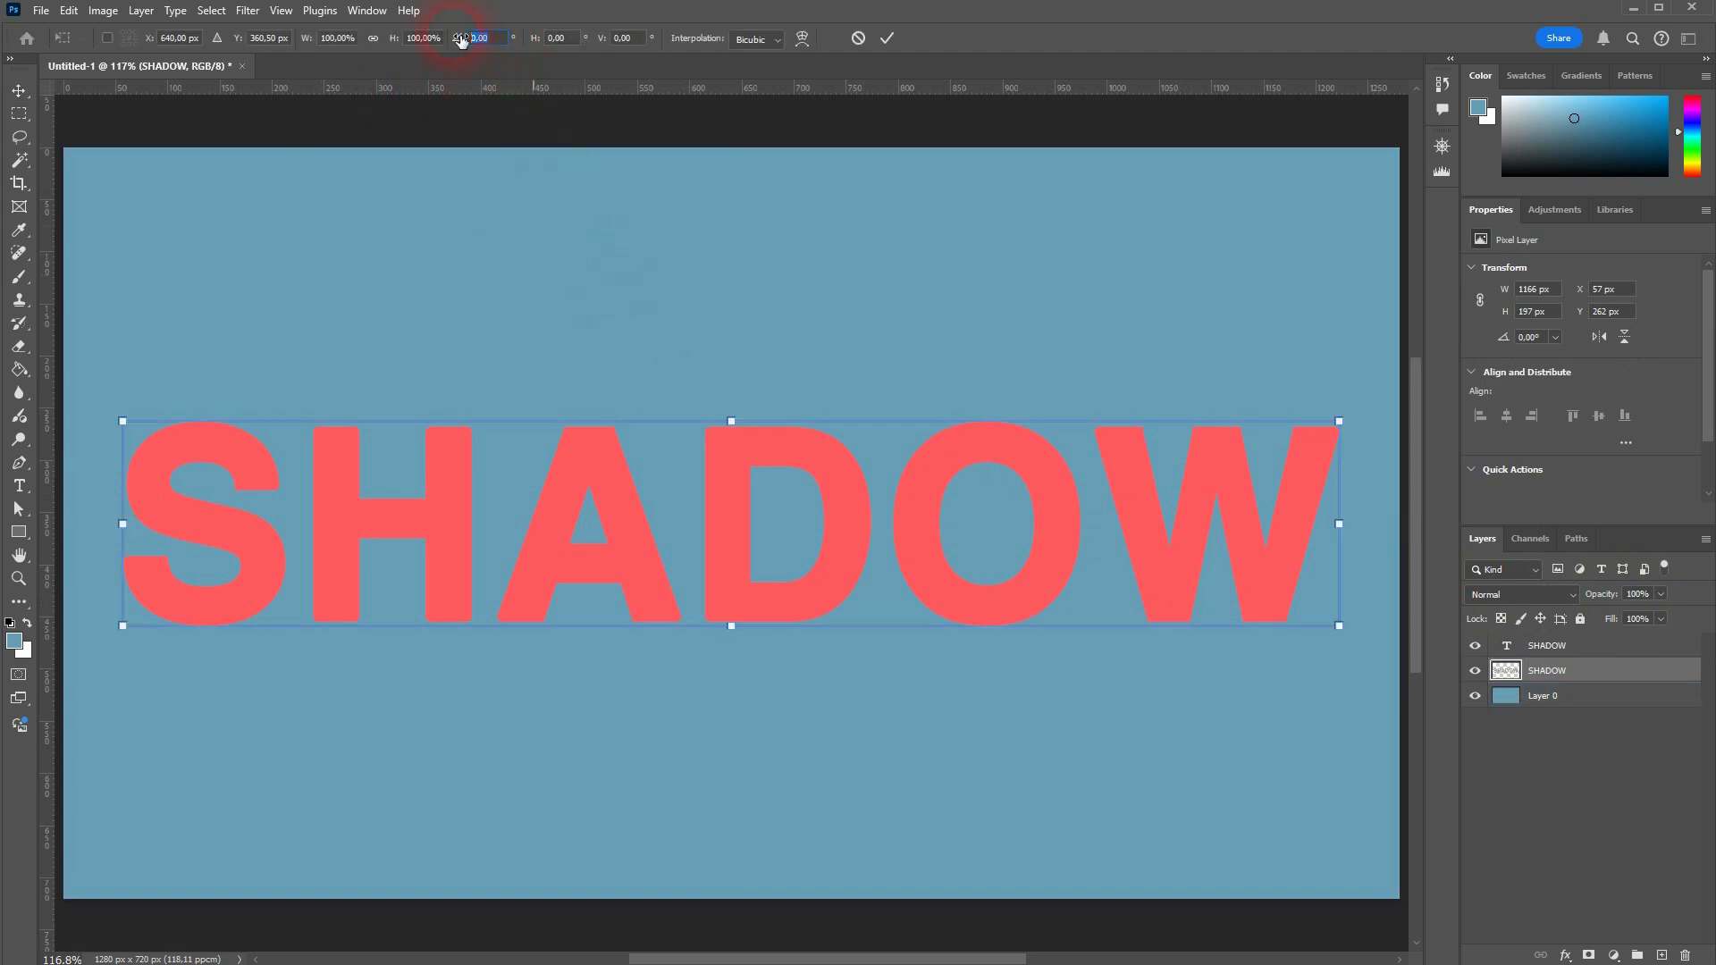
{"action": "type", "text": "45"}
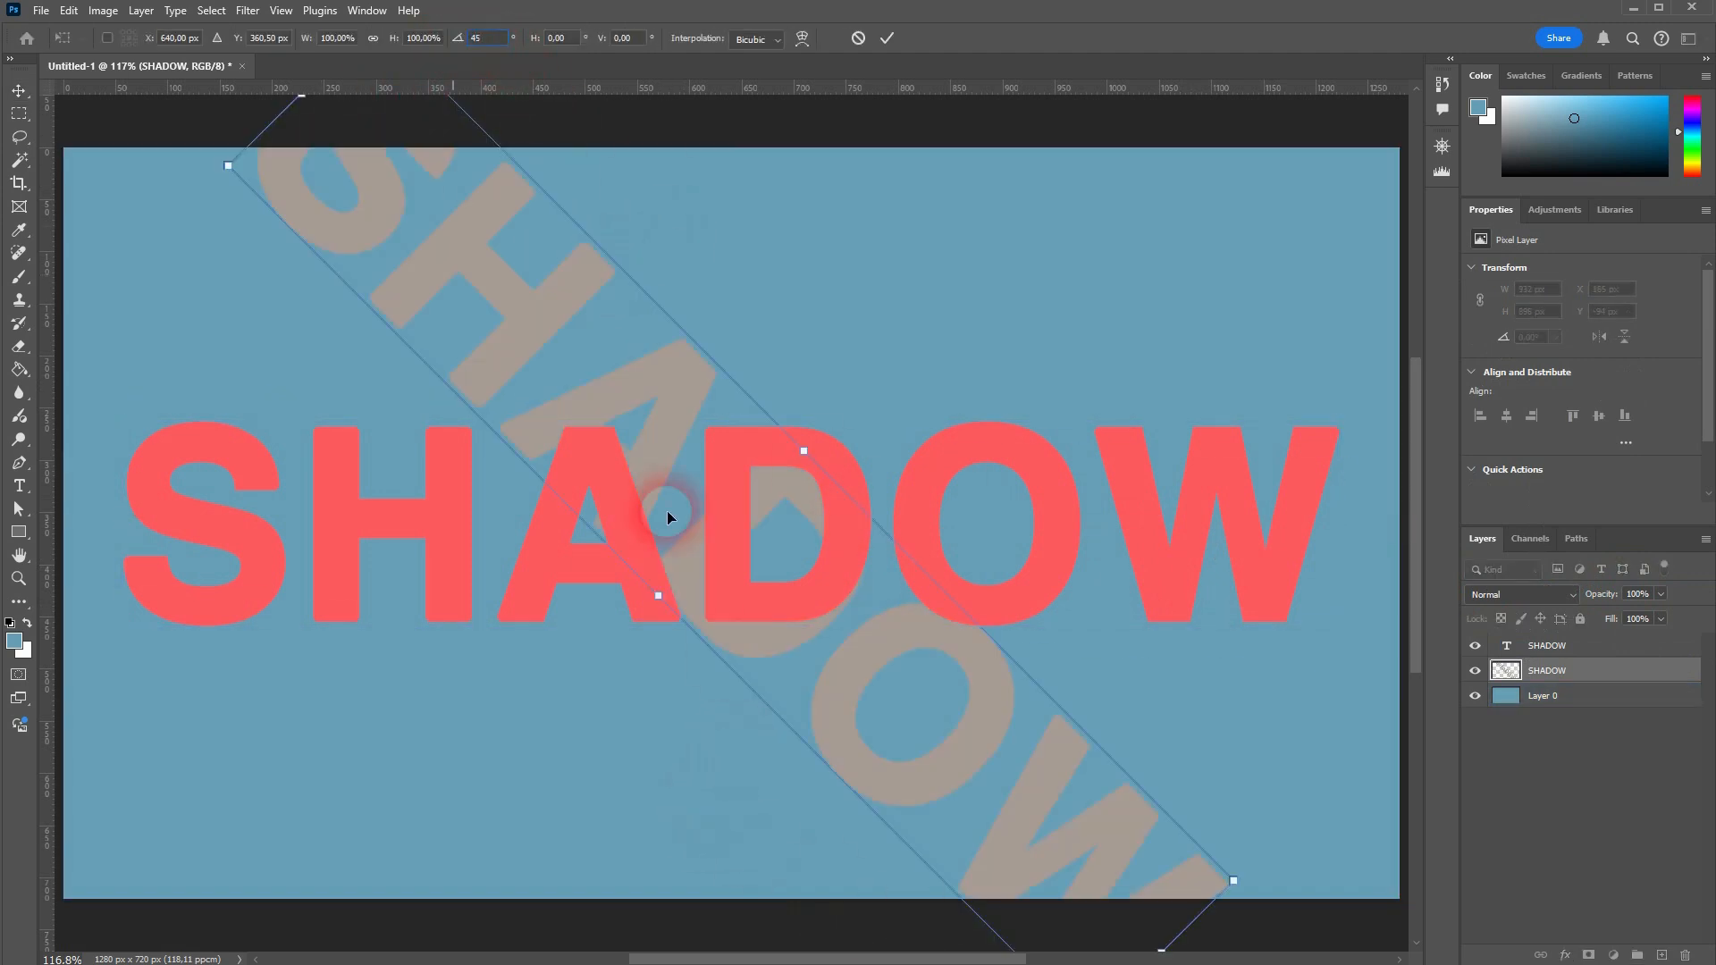
{"action": "left_click", "coordinate": [300, 782]}
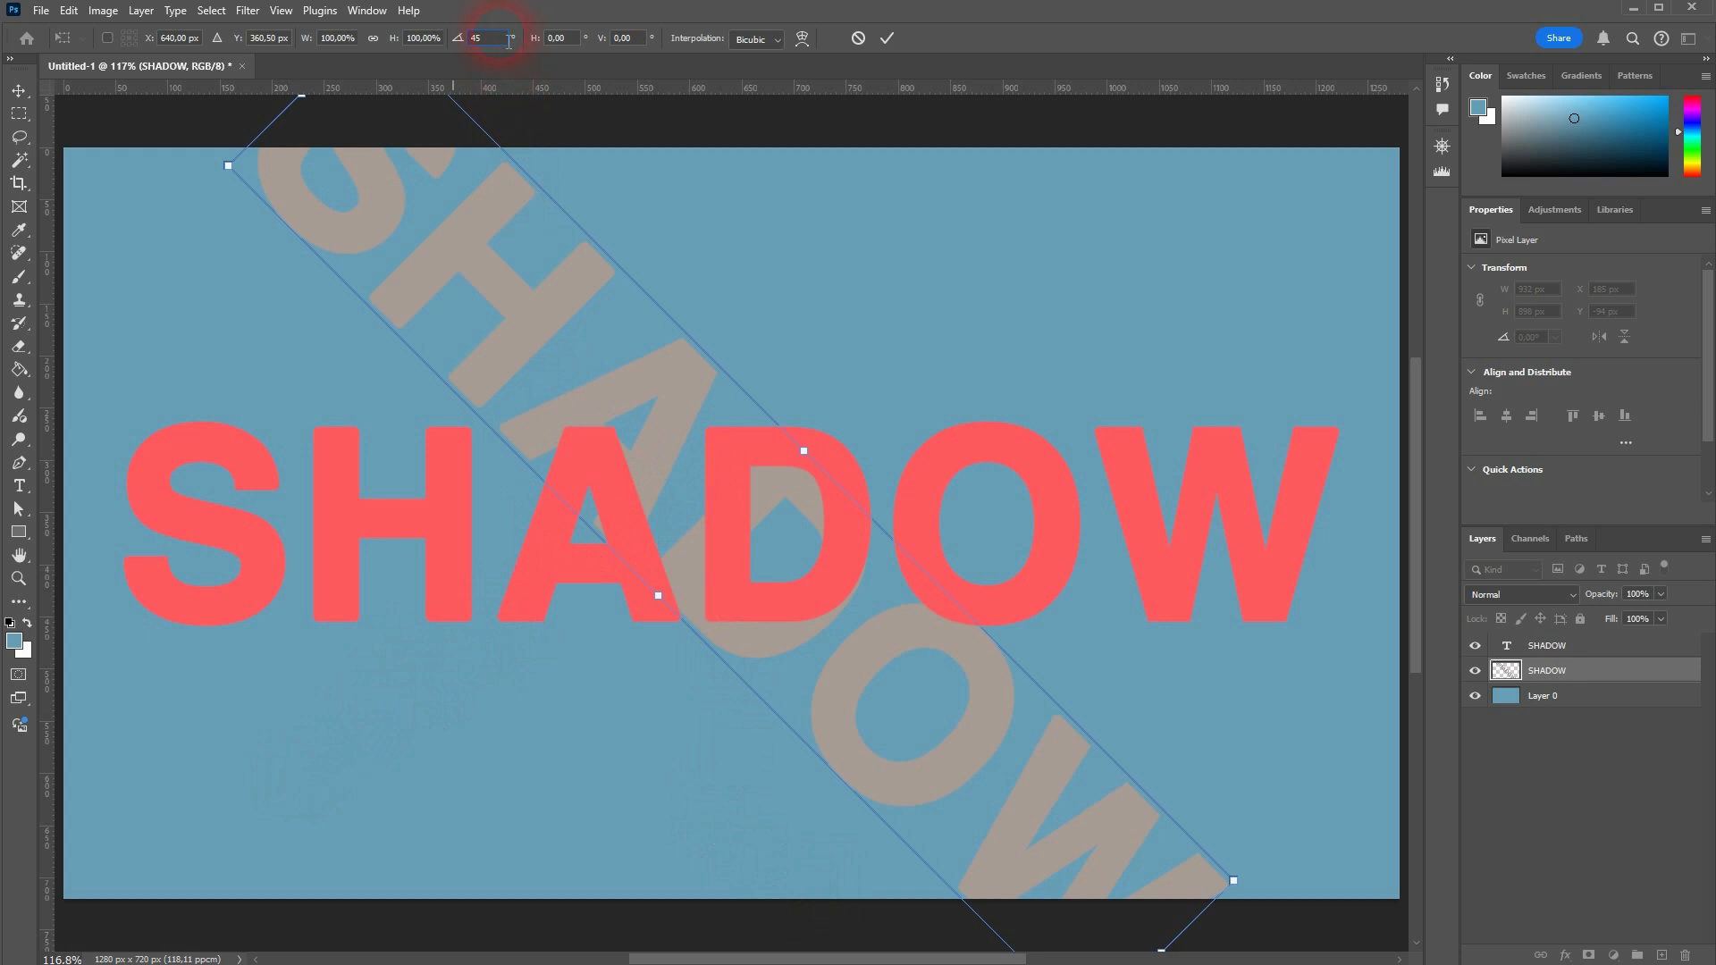
{"action": "type", "text": "-45"}
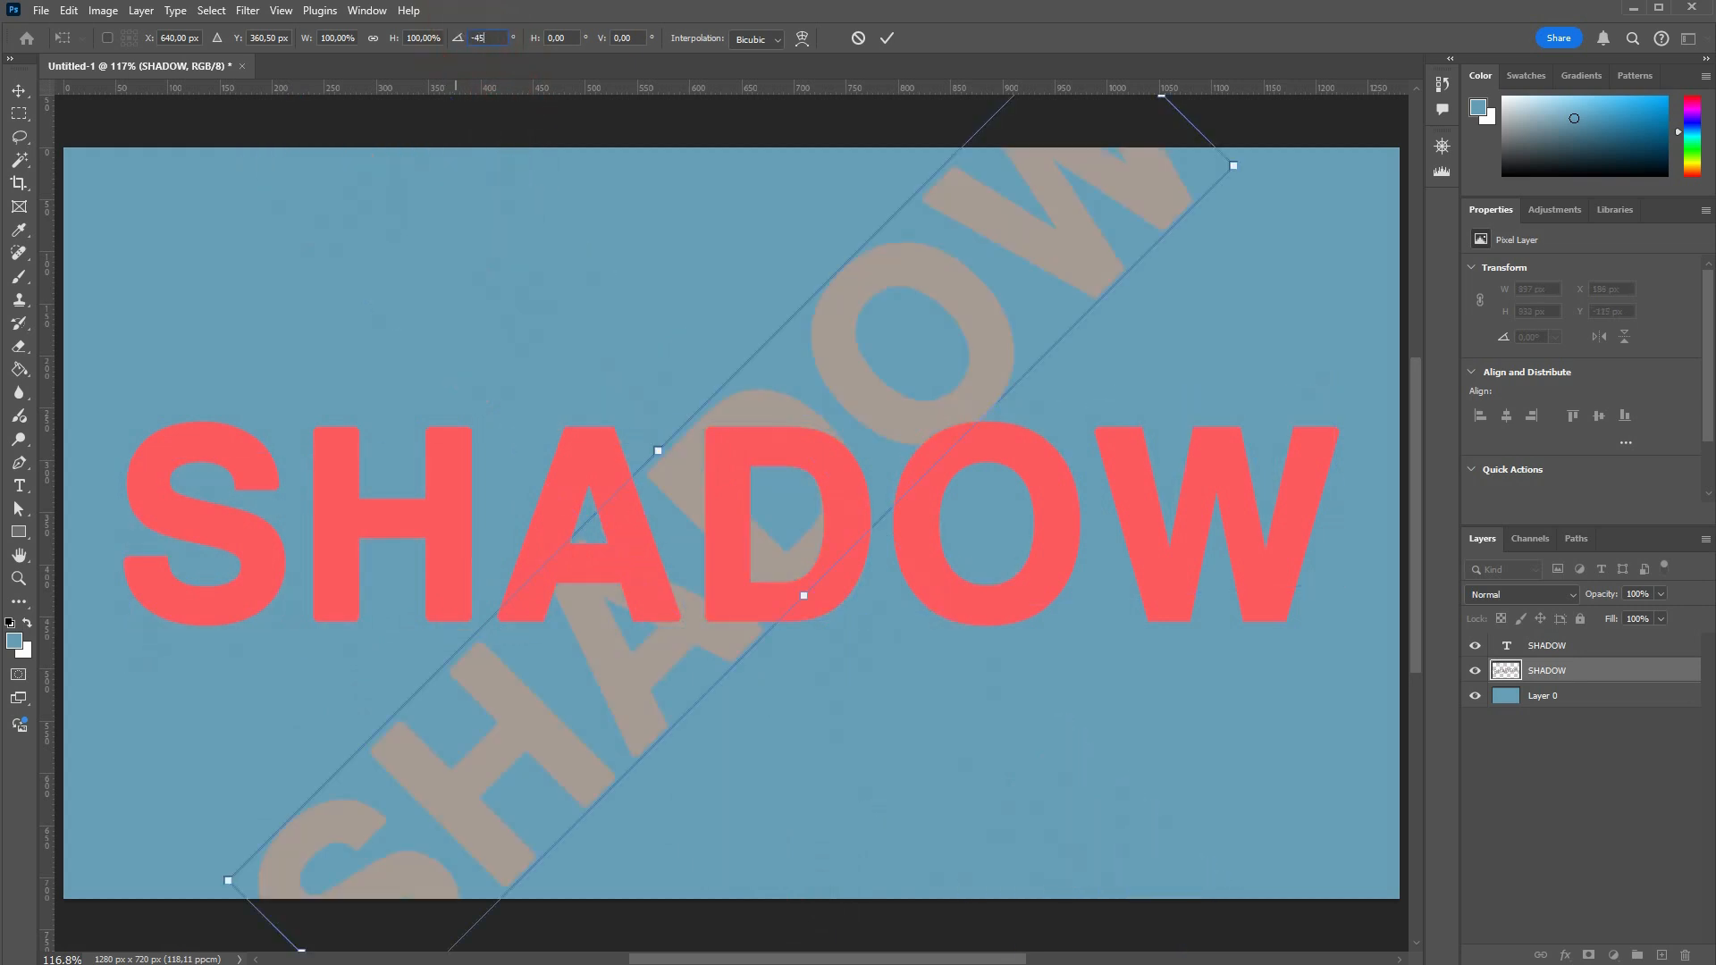
{"action": "key", "text": "Return"}
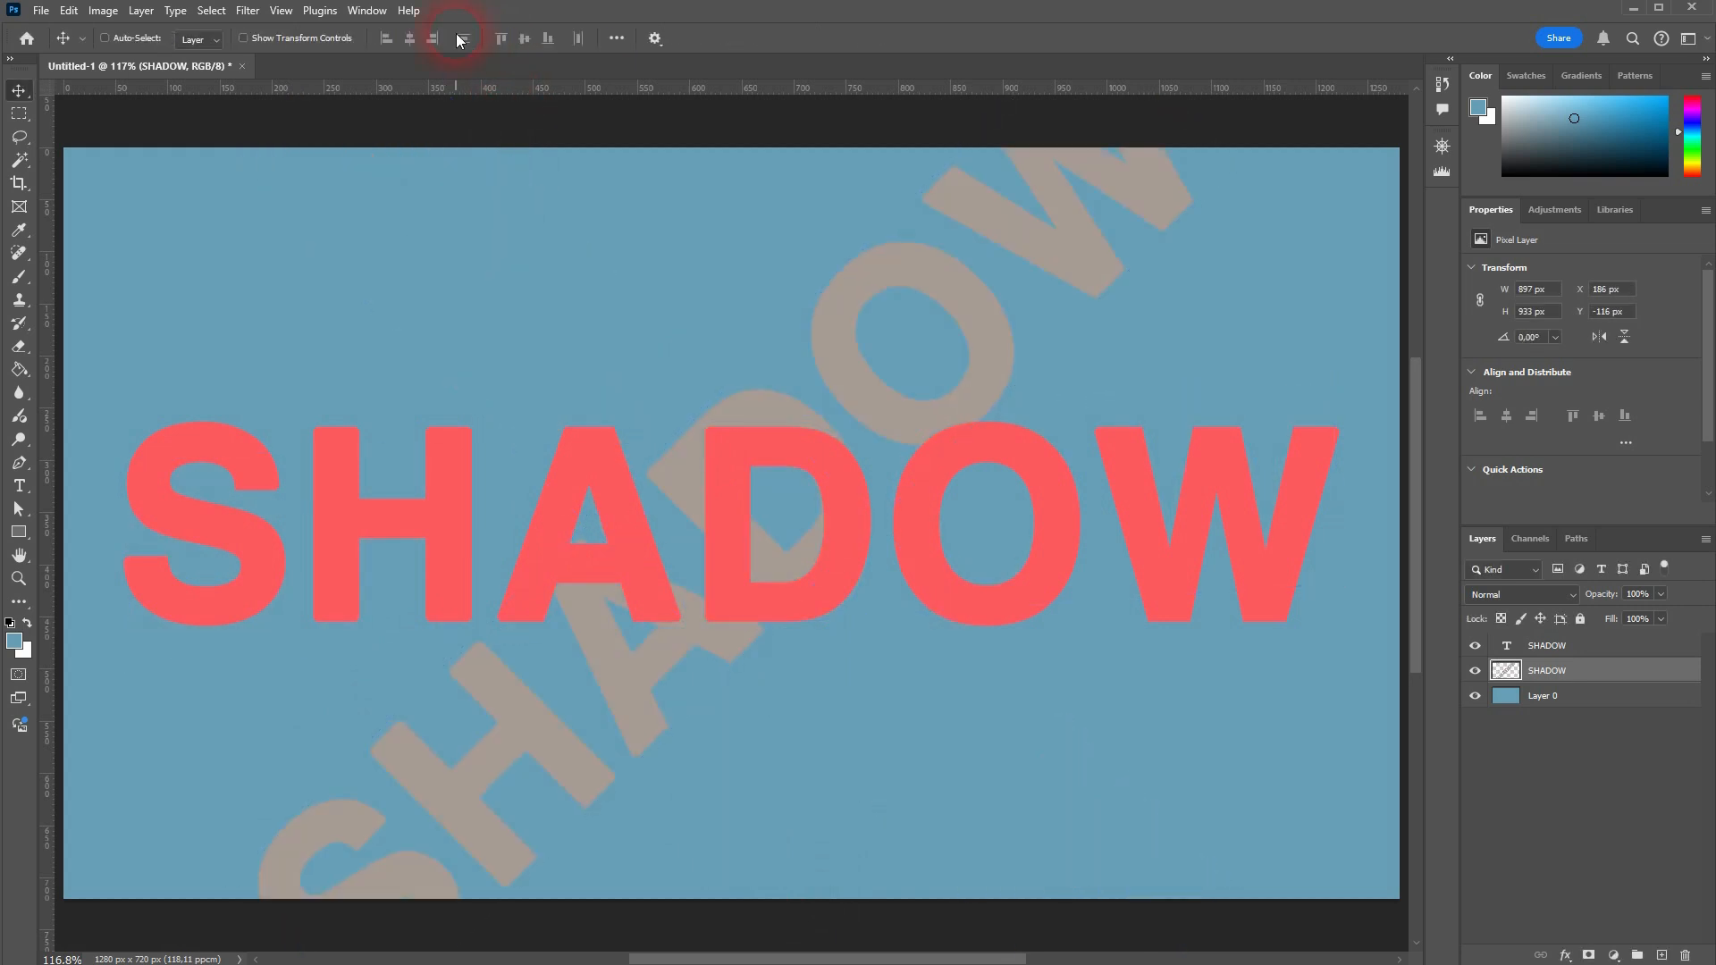
Step: Make 320 copies of the rotated gray SHADOW layer, each shifted 1 px farther right, to build a solid long shadow
{"action": "scroll", "coordinate": [826, 512], "scroll_direction": "down", "scroll_amount": 5}
{"action": "scroll", "coordinate": [823, 513], "scroll_direction": "up", "scroll_amount": 2}
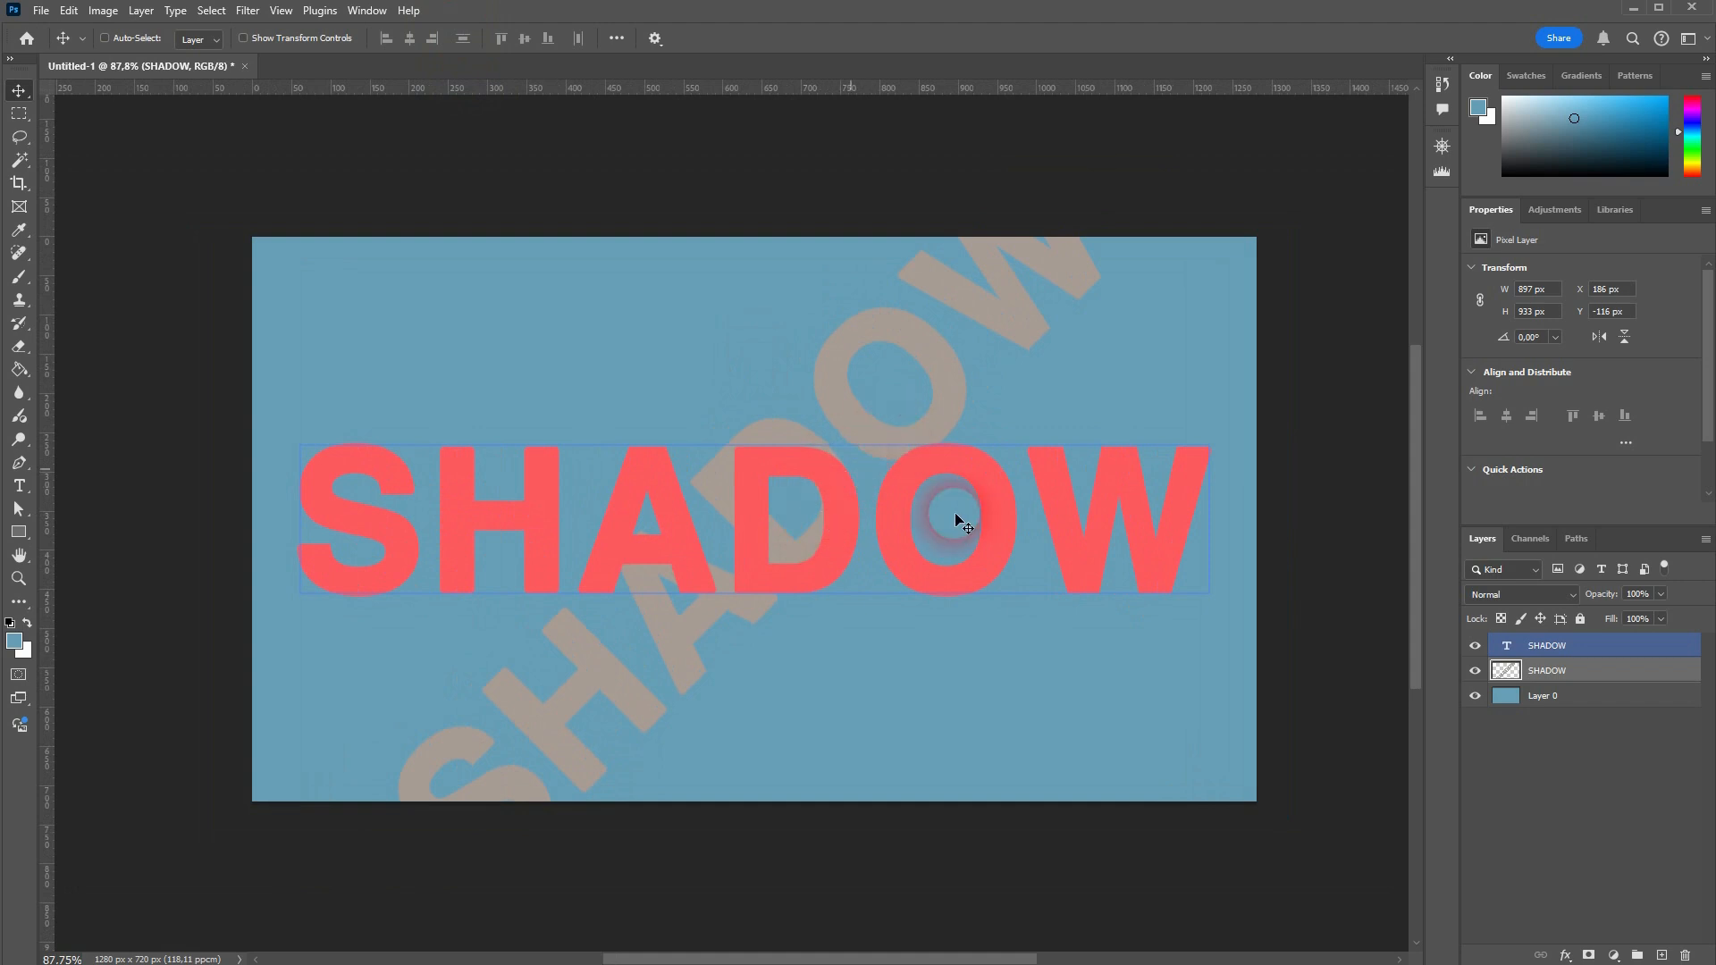
{"action": "left_click", "coordinate": [1586, 697]}
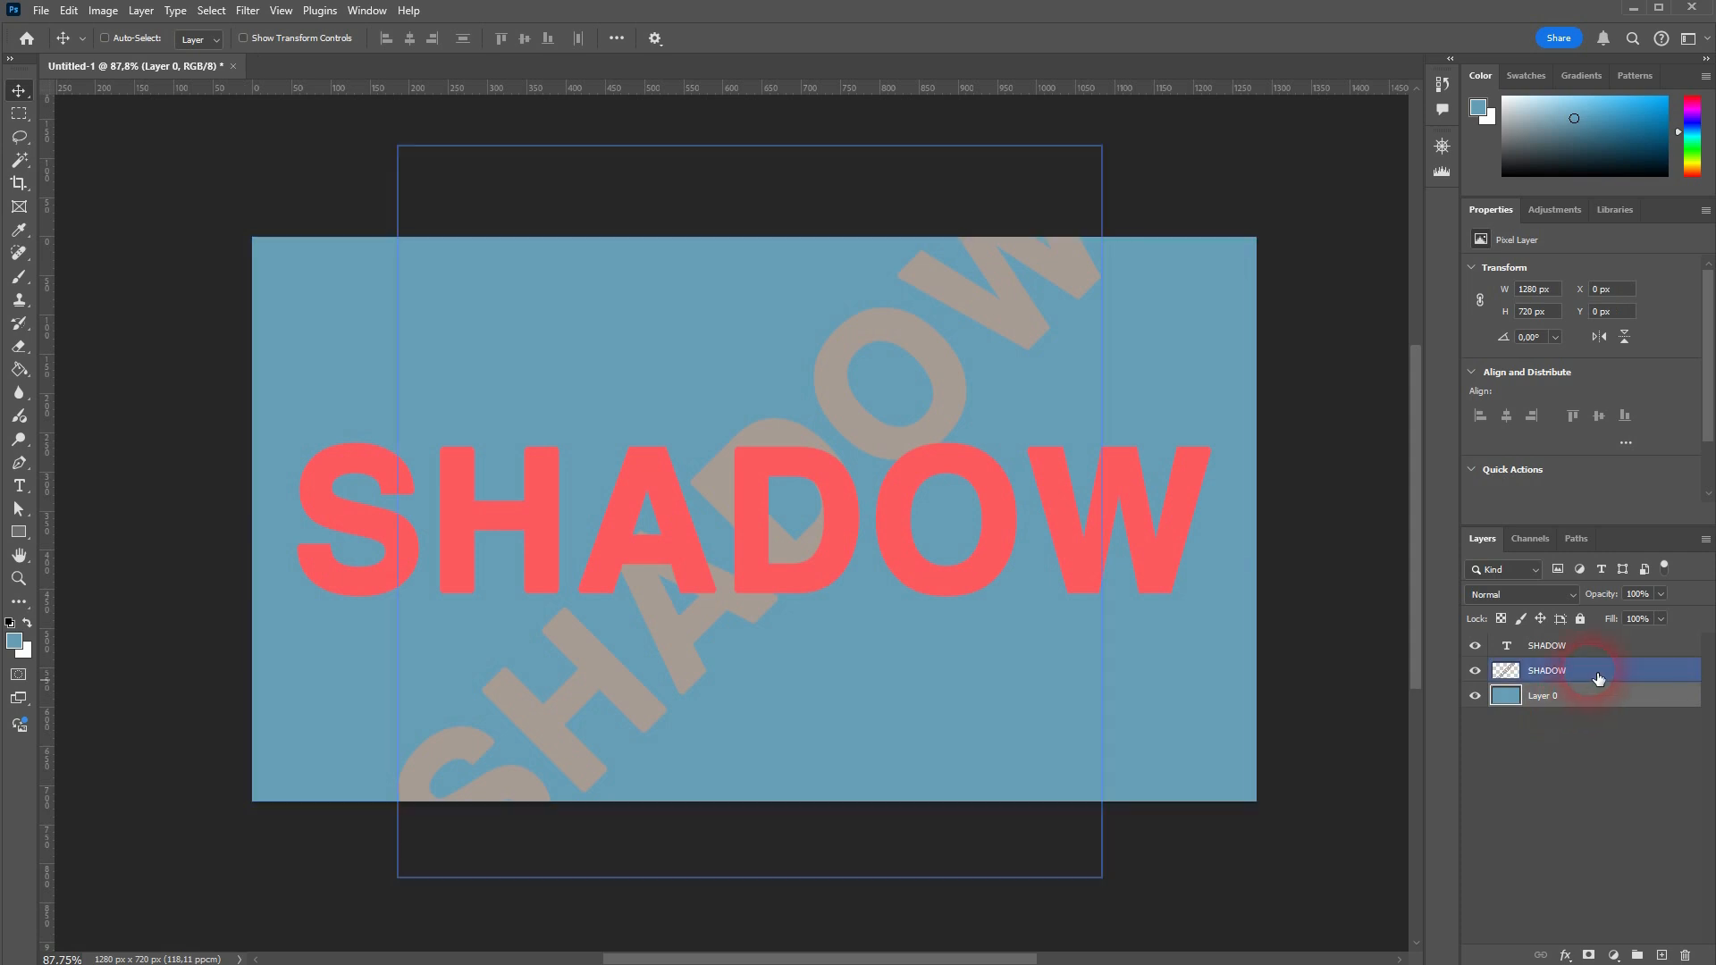
{"action": "left_click", "coordinate": [1601, 672]}
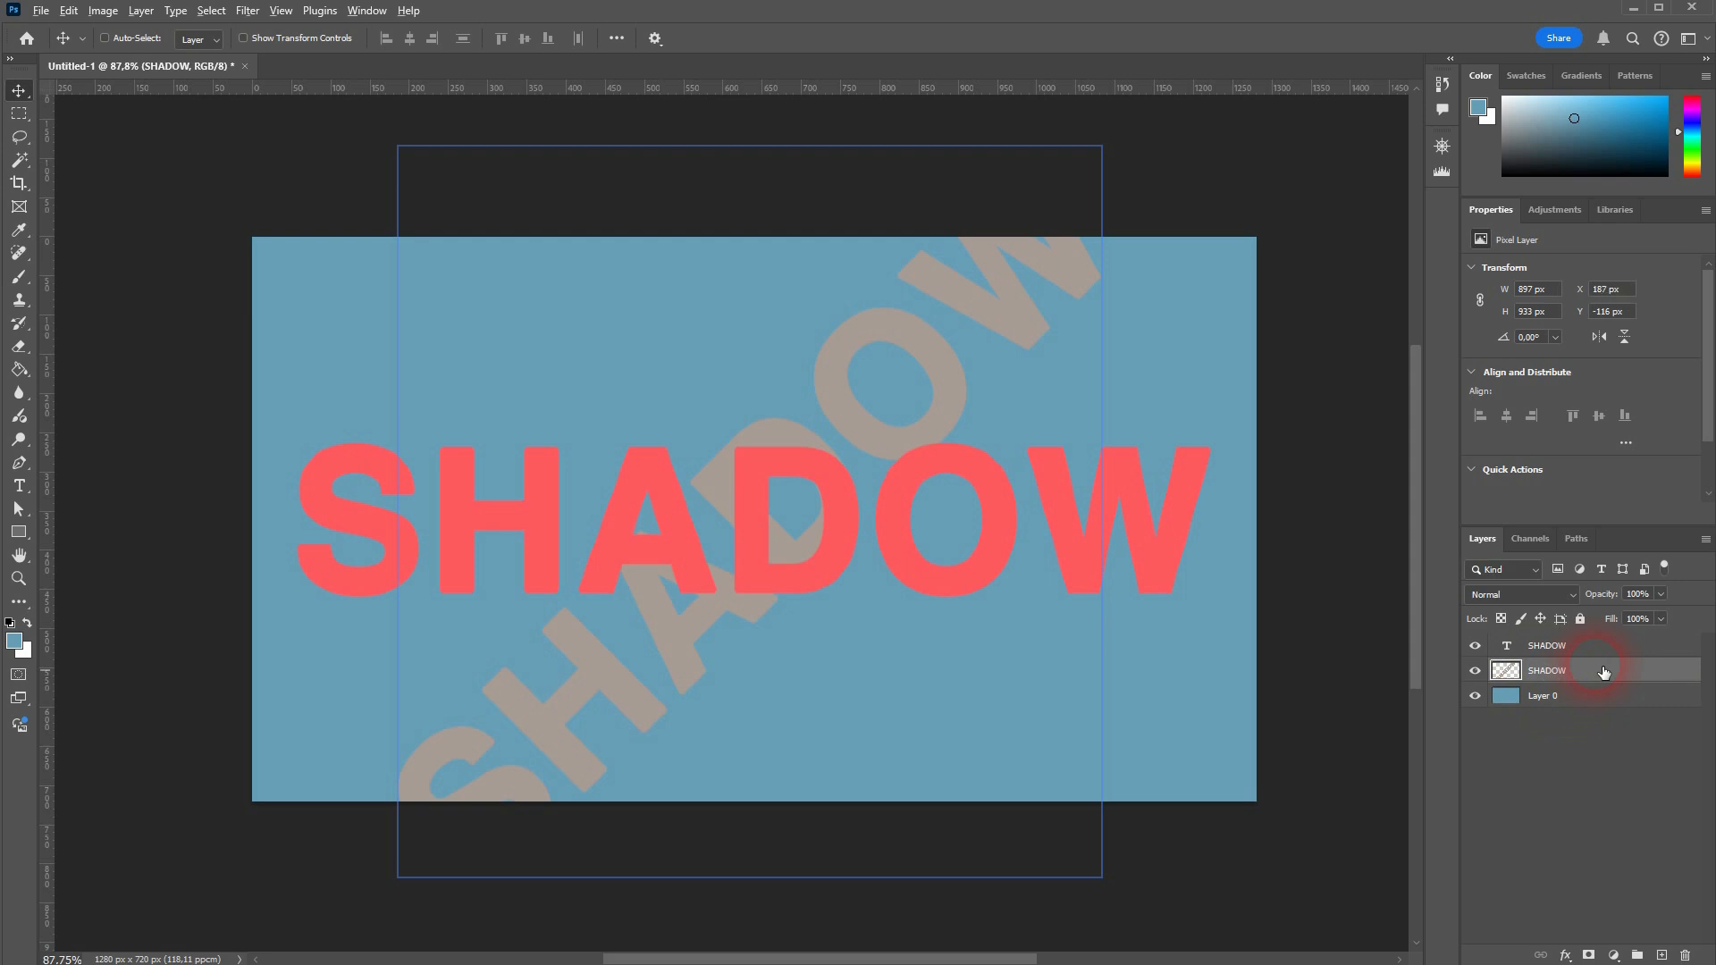
{"action": "key", "text": "ctrl+j"}
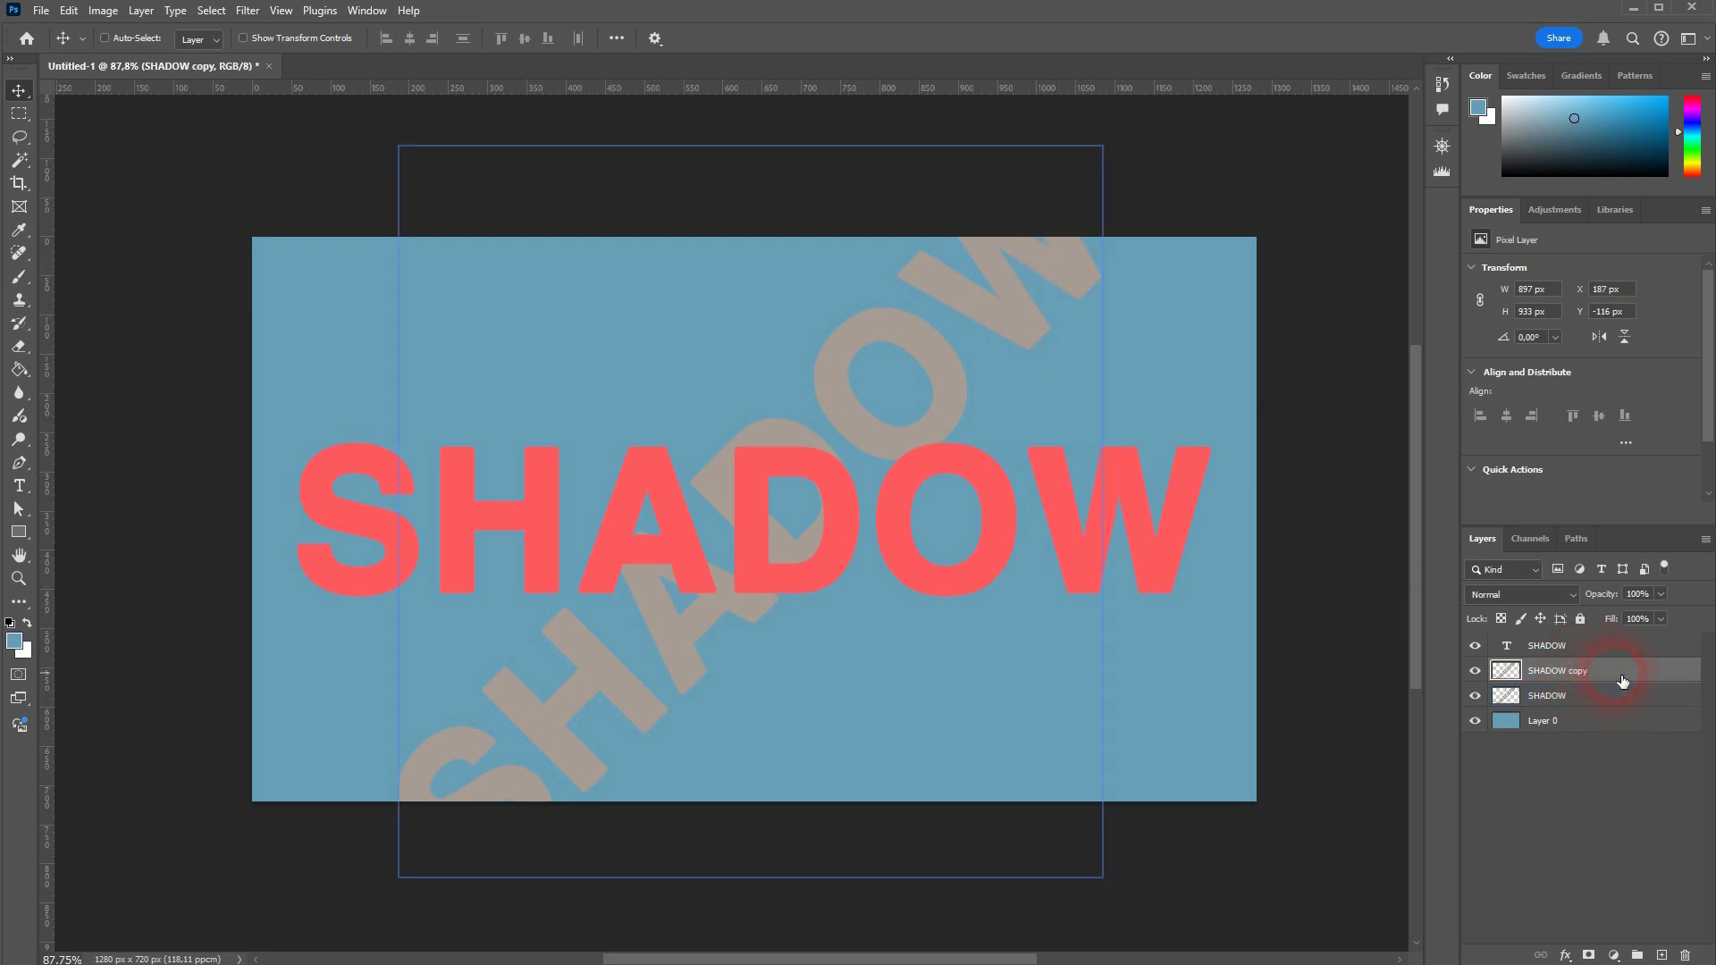
{"action": "key", "text": "ctrl+j"}
{"action": "key", "text": "ctrl+j"}
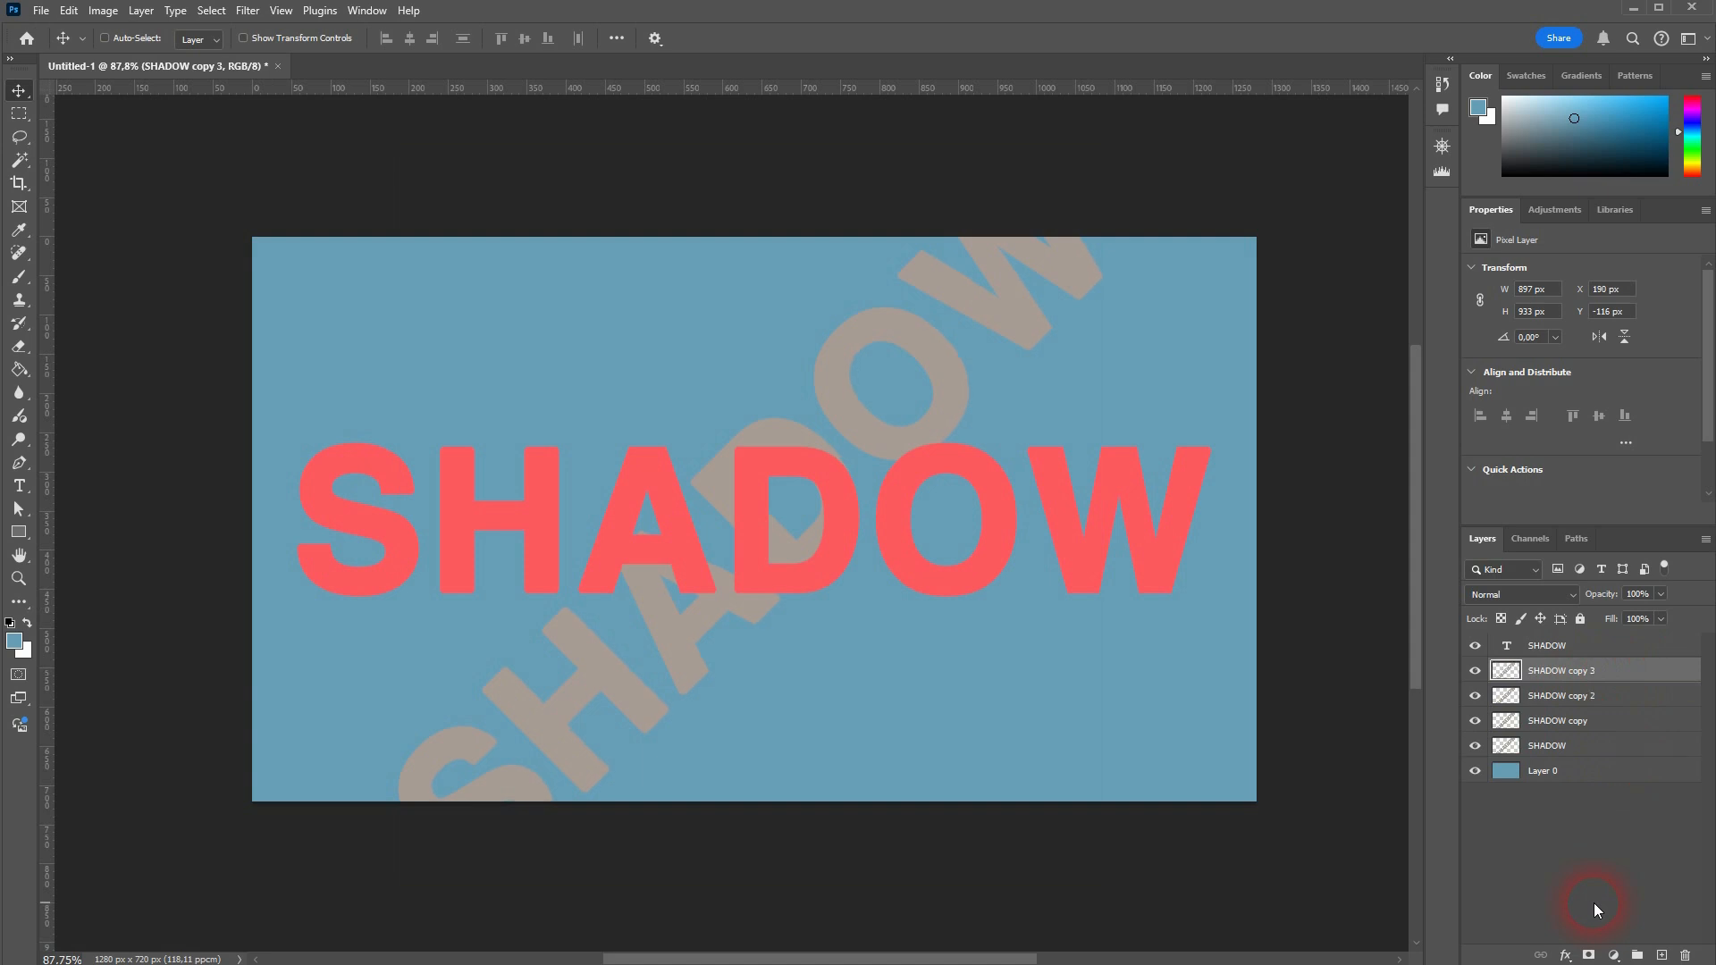
{"action": "key", "text": "ctrl+shift+alt+t"}
{"action": "key", "text": "ctrl+shift+alt+t"}
{"action": "key", "text": "ctrl+shift+alt+t"}
{"action": "key", "text": "ctrl+shift+alt+t"}
{"action": "key", "text": "ctrl+shift+alt+t"}
{"action": "key", "text": "ctrl+shift+alt+t"}
{"action": "key", "text": "ctrl+shift+alt+t"}
{"action": "key", "text": "ctrl+shift+alt+t"}
{"action": "key", "text": "ctrl+shift+alt+t"}
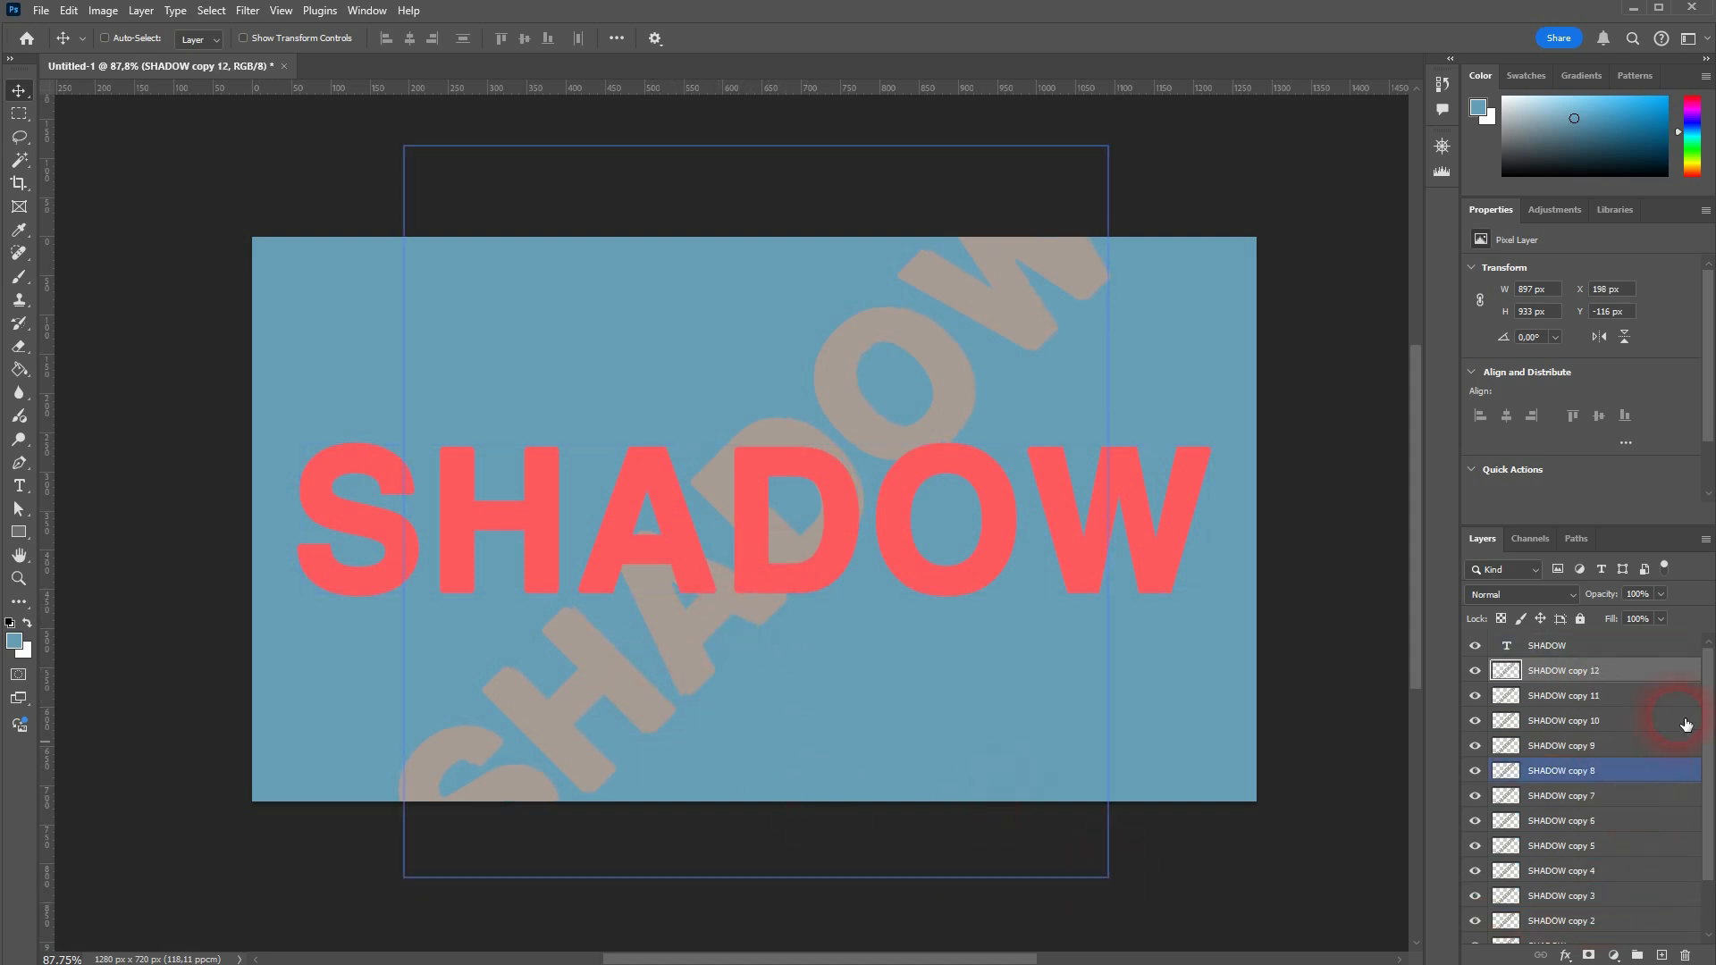
{"action": "key", "text": "ctrl+shift+alt+t"}
{"action": "key", "text": "ctrl+shift+alt+t"}
{"action": "key", "text": "ctrl+shift+alt+t"}
{"action": "key", "text": "ctrl+shift+alt+t"}
{"action": "key", "text": "ctrl+shift+alt+t"}
{"action": "key", "text": "ctrl+shift+alt+t"}
{"action": "key", "text": "ctrl+shift+alt+t"}
{"action": "key", "text": "ctrl+shift+alt+t"}
{"action": "key", "text": "ctrl+shift+alt+t"}
{"action": "key", "text": "ctrl+shift+alt+t"}
{"action": "key", "text": "ctrl+shift+alt+t"}
{"action": "key", "text": "ctrl+shift+alt+t"}
{"action": "key", "text": "ctrl+shift+alt+t"}
{"action": "key", "text": "ctrl+shift+alt+t"}
{"action": "key", "text": "ctrl+shift+alt+t"}
{"action": "key", "text": "ctrl+shift+alt+t"}
{"action": "key", "text": "ctrl+shift+alt+t"}
{"action": "key", "text": "ctrl+shift+alt+t"}
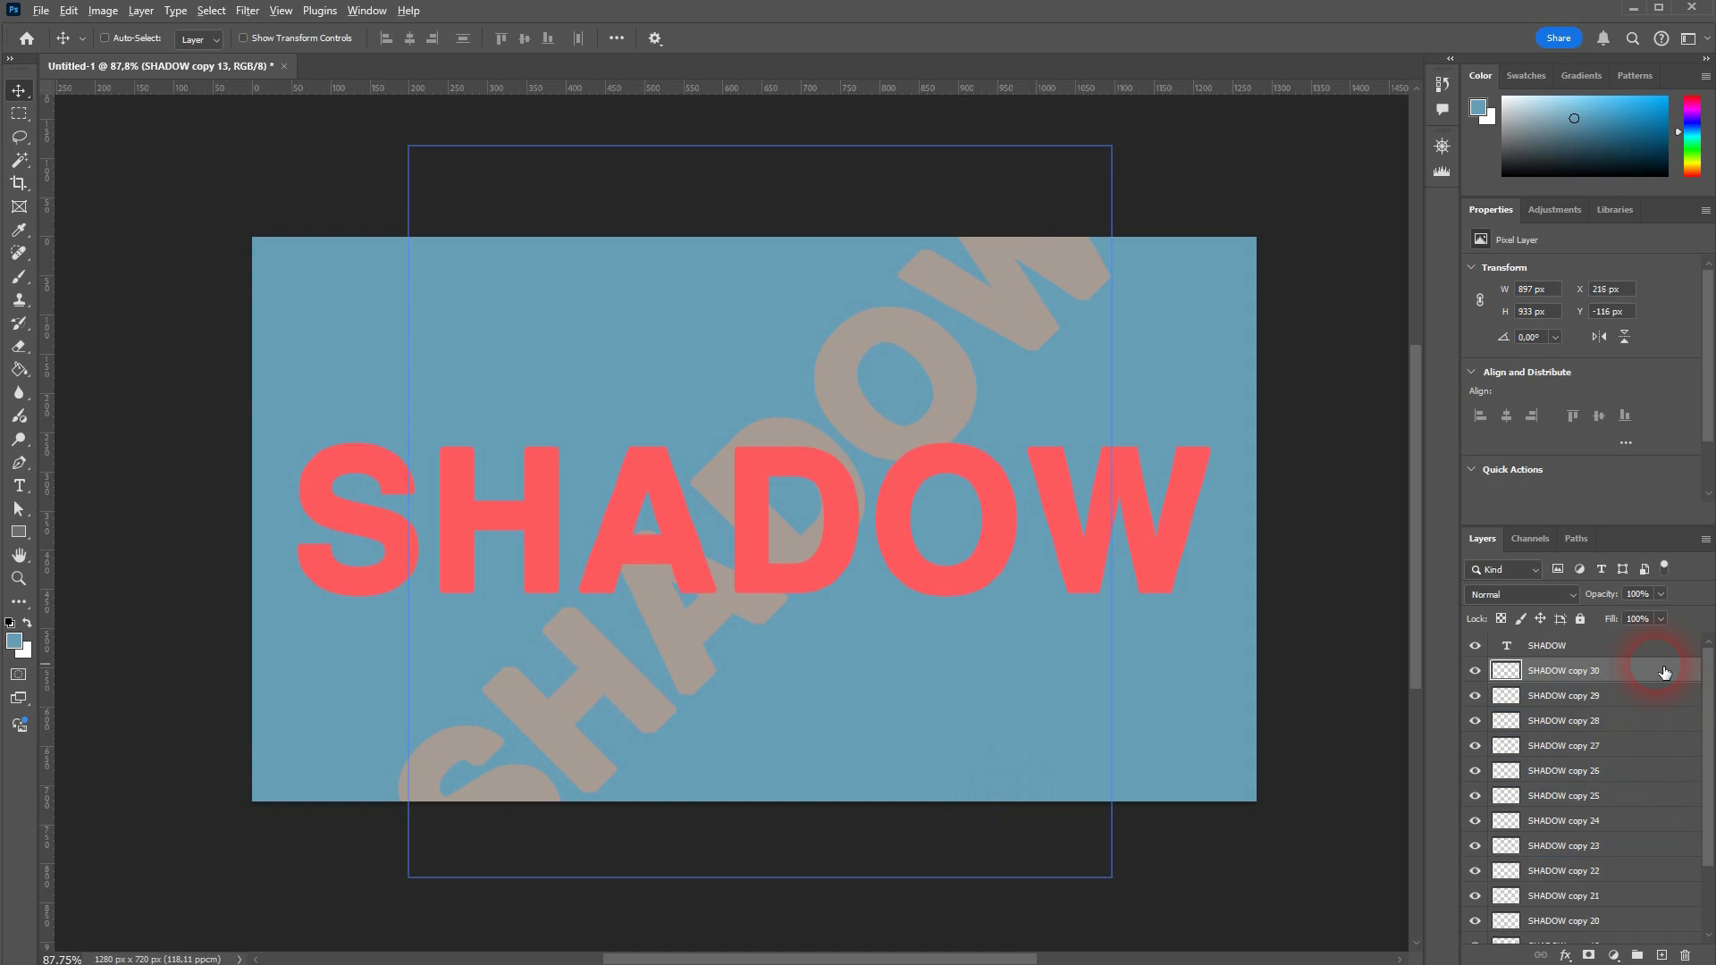
{"action": "key", "text": "ctrl+shift+alt+t"}
{"action": "key", "text": "ctrl+shift+alt+t"}
{"action": "key", "text": "ctrl+shift+alt+t"}
{"action": "key", "text": "ctrl+shift+alt+t"}
{"action": "key", "text": "ctrl+shift+alt+t"}
{"action": "key", "text": "ctrl+shift+alt+t"}
{"action": "key", "text": "ctrl+shift+alt+t"}
{"action": "key", "text": "ctrl+shift+alt+t"}
{"action": "key", "text": "ctrl+shift+alt+t"}
{"action": "key", "text": "ctrl+shift+alt+t"}
{"action": "key", "text": "ctrl+shift+alt+t"}
{"action": "key", "text": "ctrl+shift+alt+t"}
{"action": "key", "text": "ctrl+shift+alt+t"}
{"action": "key", "text": "ctrl+shift+alt+t"}
{"action": "key", "text": "ctrl+shift+alt+t"}
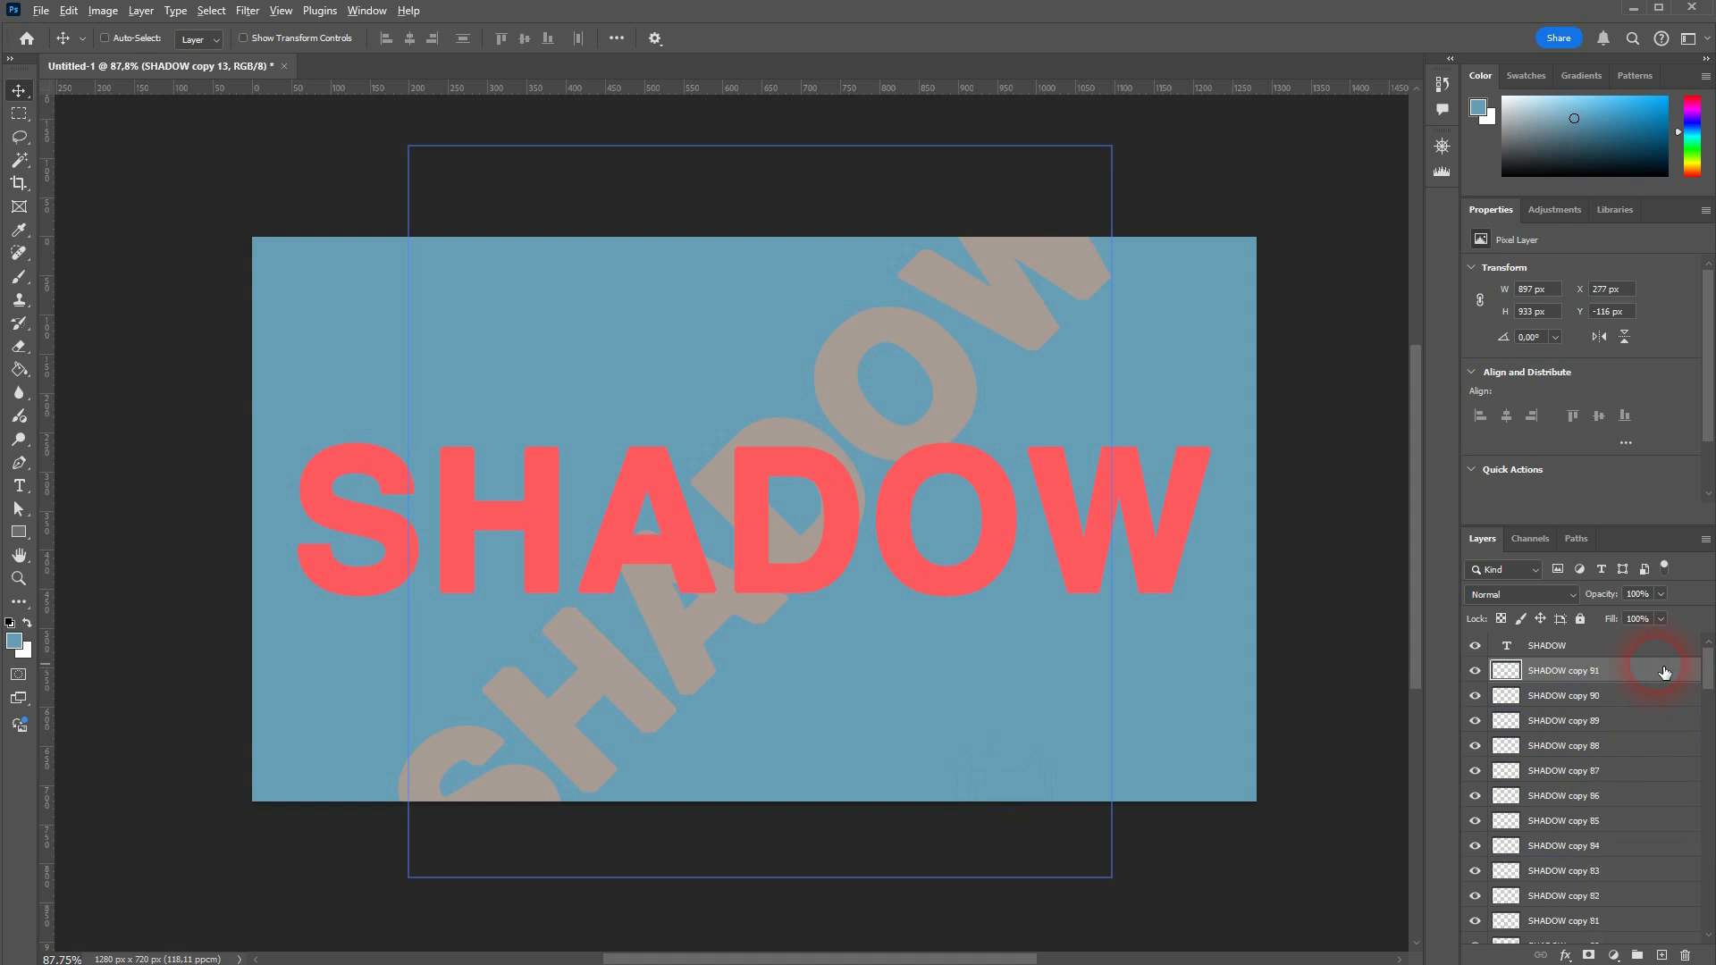
{"action": "key", "text": "ctrl+shift+alt+t"}
{"action": "key", "text": "ctrl+shift+alt+t"}
{"action": "key", "text": "ctrl+shift+alt+t"}
{"action": "key", "text": "ctrl+shift+alt+t"}
{"action": "key", "text": "ctrl+shift+alt+t"}
{"action": "key", "text": "ctrl+shift+alt+t"}
{"action": "key", "text": "ctrl+shift+alt+t"}
{"action": "key", "text": "ctrl+shift+alt+t"}
{"action": "key", "text": "ctrl+shift+alt+t"}
{"action": "key", "text": "ctrl+shift+alt+t"}
{"action": "key", "text": "ctrl+shift+alt+t"}
{"action": "key", "text": "ctrl+shift+alt+t"}
{"action": "key", "text": "ctrl+shift+alt+t"}
{"action": "key", "text": "ctrl+shift+alt+t"}
{"action": "key", "text": "ctrl+shift+alt+t"}
{"action": "key", "text": "ctrl+shift+alt+t"}
{"action": "key", "text": "ctrl+shift+alt+t"}
{"action": "key", "text": "ctrl+shift+alt+t"}
{"action": "key", "text": "ctrl+shift+alt+t"}
{"action": "key", "text": "ctrl+shift+alt+t"}
{"action": "key", "text": "ctrl+shift+alt+t"}
{"action": "key", "text": "ctrl+shift+alt+t"}
{"action": "key", "text": "ctrl+shift+alt+t"}
{"action": "key", "text": "ctrl+shift+alt+t"}
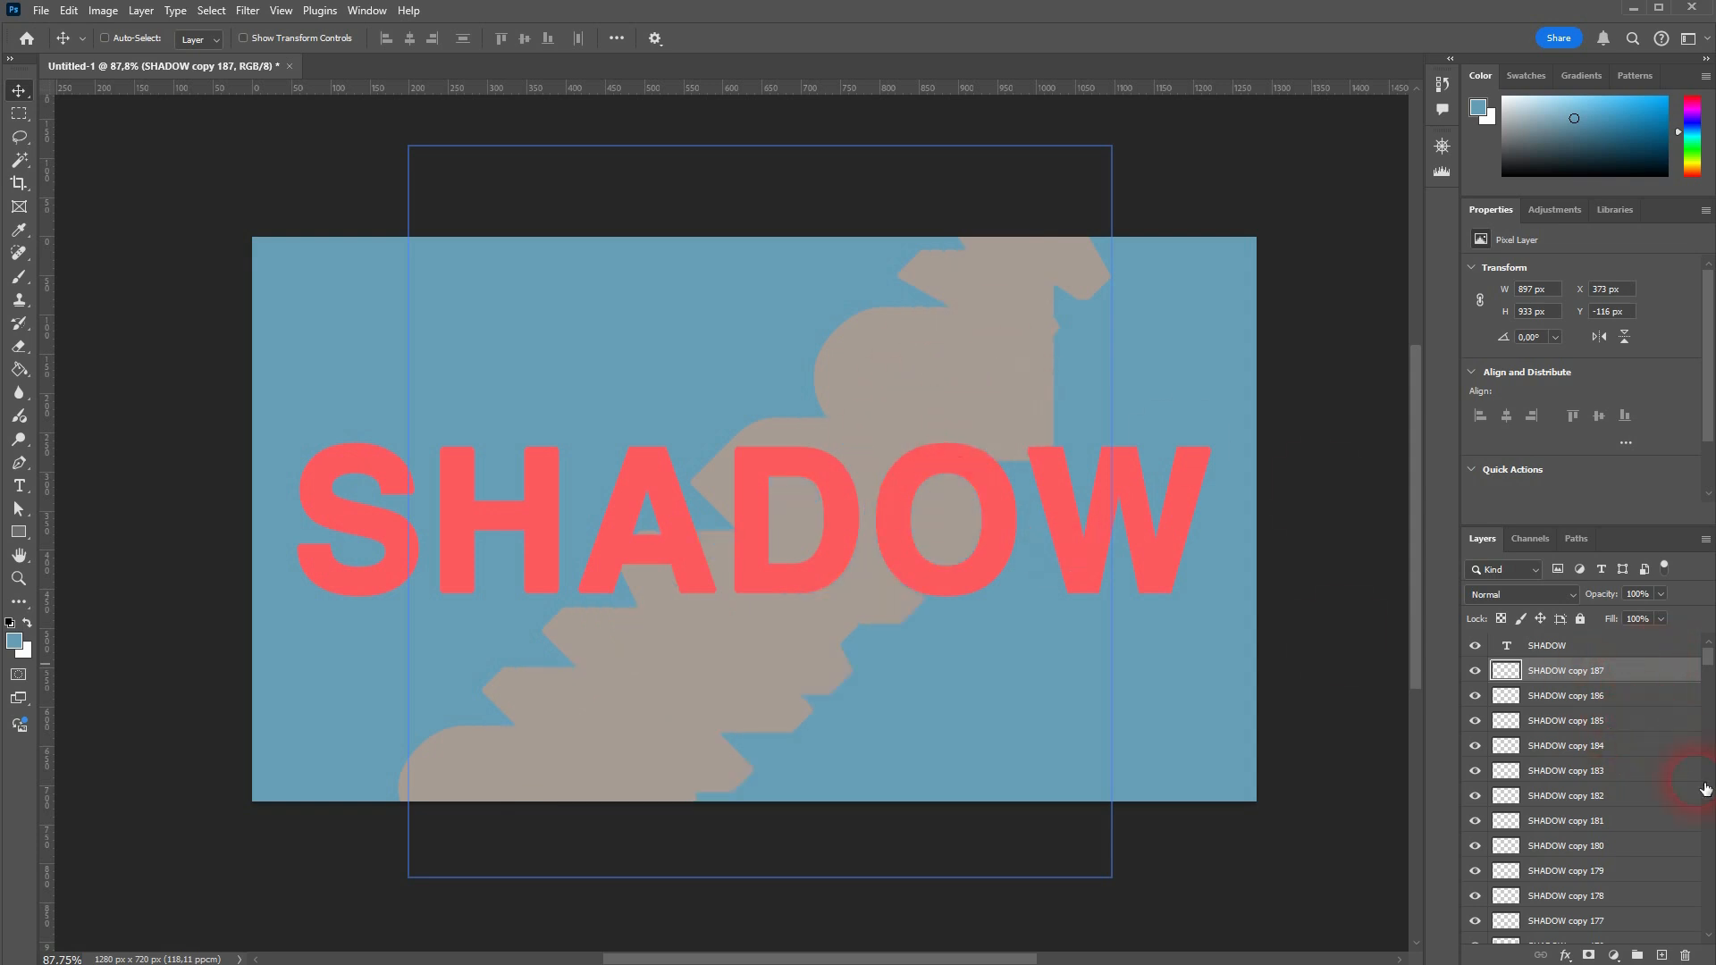
{"action": "key", "text": "ctrl+shift+alt+t"}
{"action": "key", "text": "ctrl+shift+alt+t"}
{"action": "key", "text": "ctrl+shift+alt+t"}
{"action": "key", "text": "ctrl+shift+alt+t"}
{"action": "key", "text": "ctrl+shift+alt+t"}
{"action": "key", "text": "ctrl+shift+alt+t"}
{"action": "key", "text": "ctrl+shift+alt+t"}
{"action": "key", "text": "ctrl+shift+alt+t"}
{"action": "key", "text": "ctrl+shift+alt+t"}
{"action": "key", "text": "ctrl+shift+alt+t"}
{"action": "key", "text": "ctrl+shift+alt+t"}
{"action": "key", "text": "ctrl+shift+alt+t"}
{"action": "key", "text": "ctrl+shift+alt+t"}
{"action": "key", "text": "ctrl+shift+alt+t"}
{"action": "key", "text": "ctrl+shift+alt+t"}
{"action": "key", "text": "ctrl+shift+alt+t"}
{"action": "key", "text": "ctrl+shift+alt+t"}
{"action": "key", "text": "ctrl+shift+alt+t"}
{"action": "key", "text": "ctrl+shift+alt+t"}
{"action": "key", "text": "ctrl+shift+alt+t"}
{"action": "key", "text": "ctrl+shift+alt+t"}
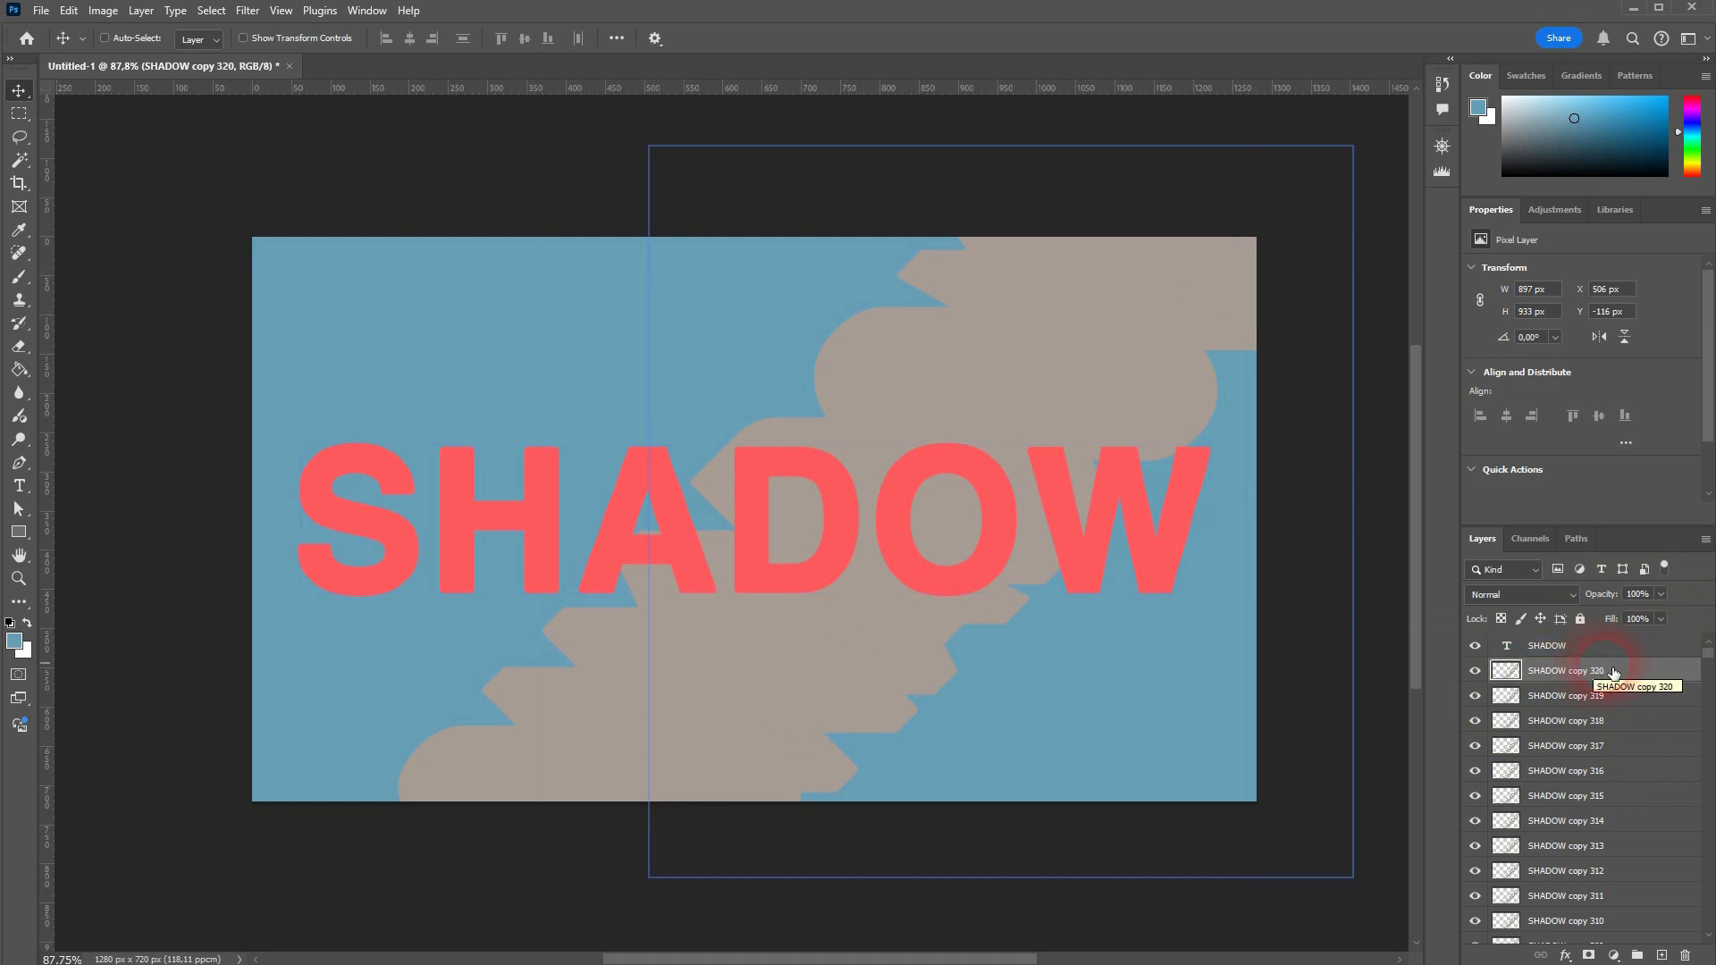
Step: Merge all the gray SHADOW layers, from copy 320 down to the original, into one layer and toggle its visibility to check it
{"action": "left_click", "coordinate": [1600, 696]}
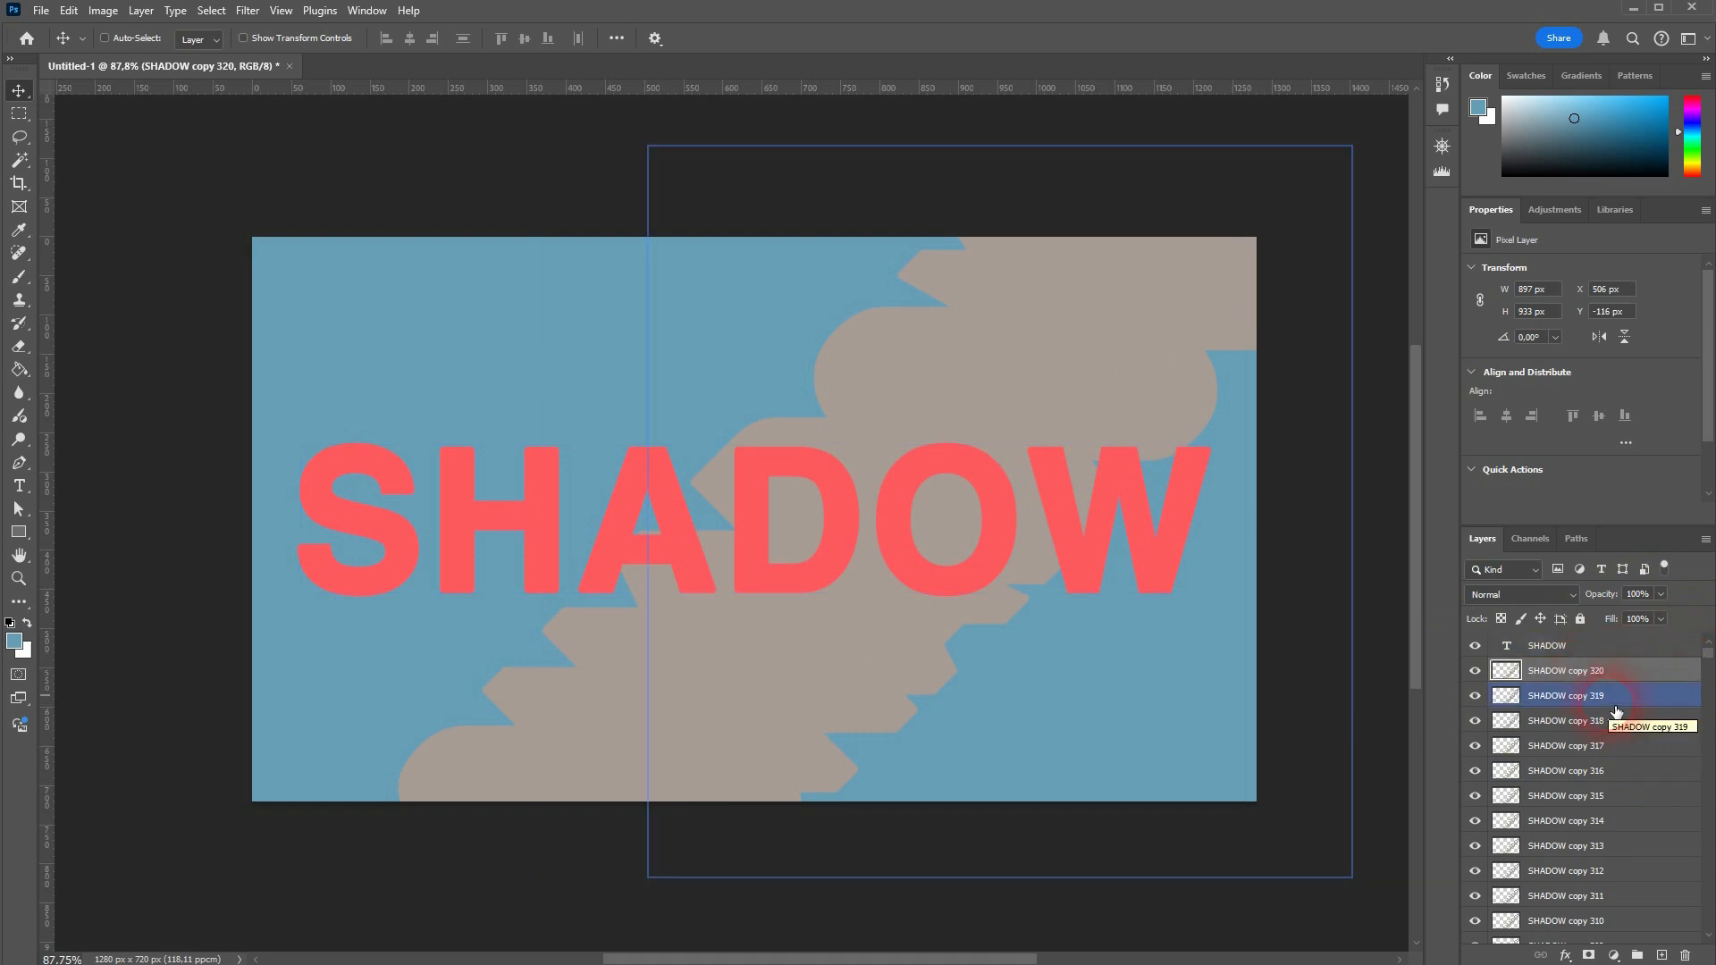
{"action": "left_click", "coordinate": [1600, 680]}
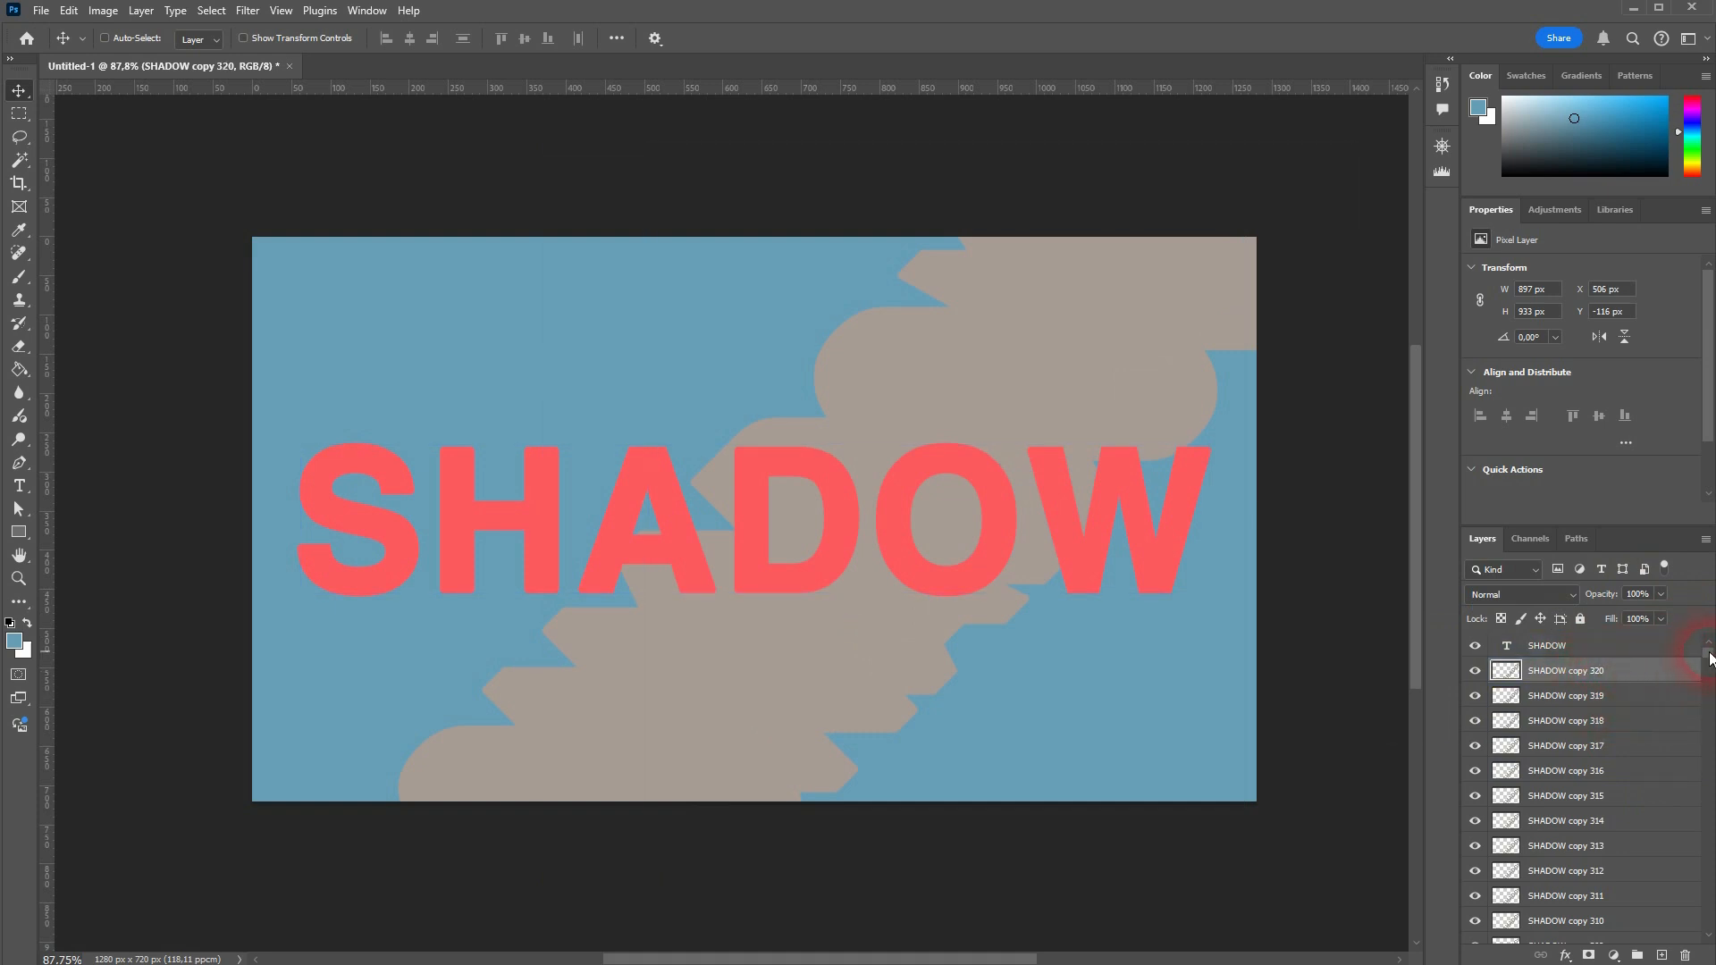
{"action": "left_click", "coordinate": [1705, 851]}
{"action": "left_click_drag", "start_coordinate": [1712, 921], "coordinate": [1705, 931]}
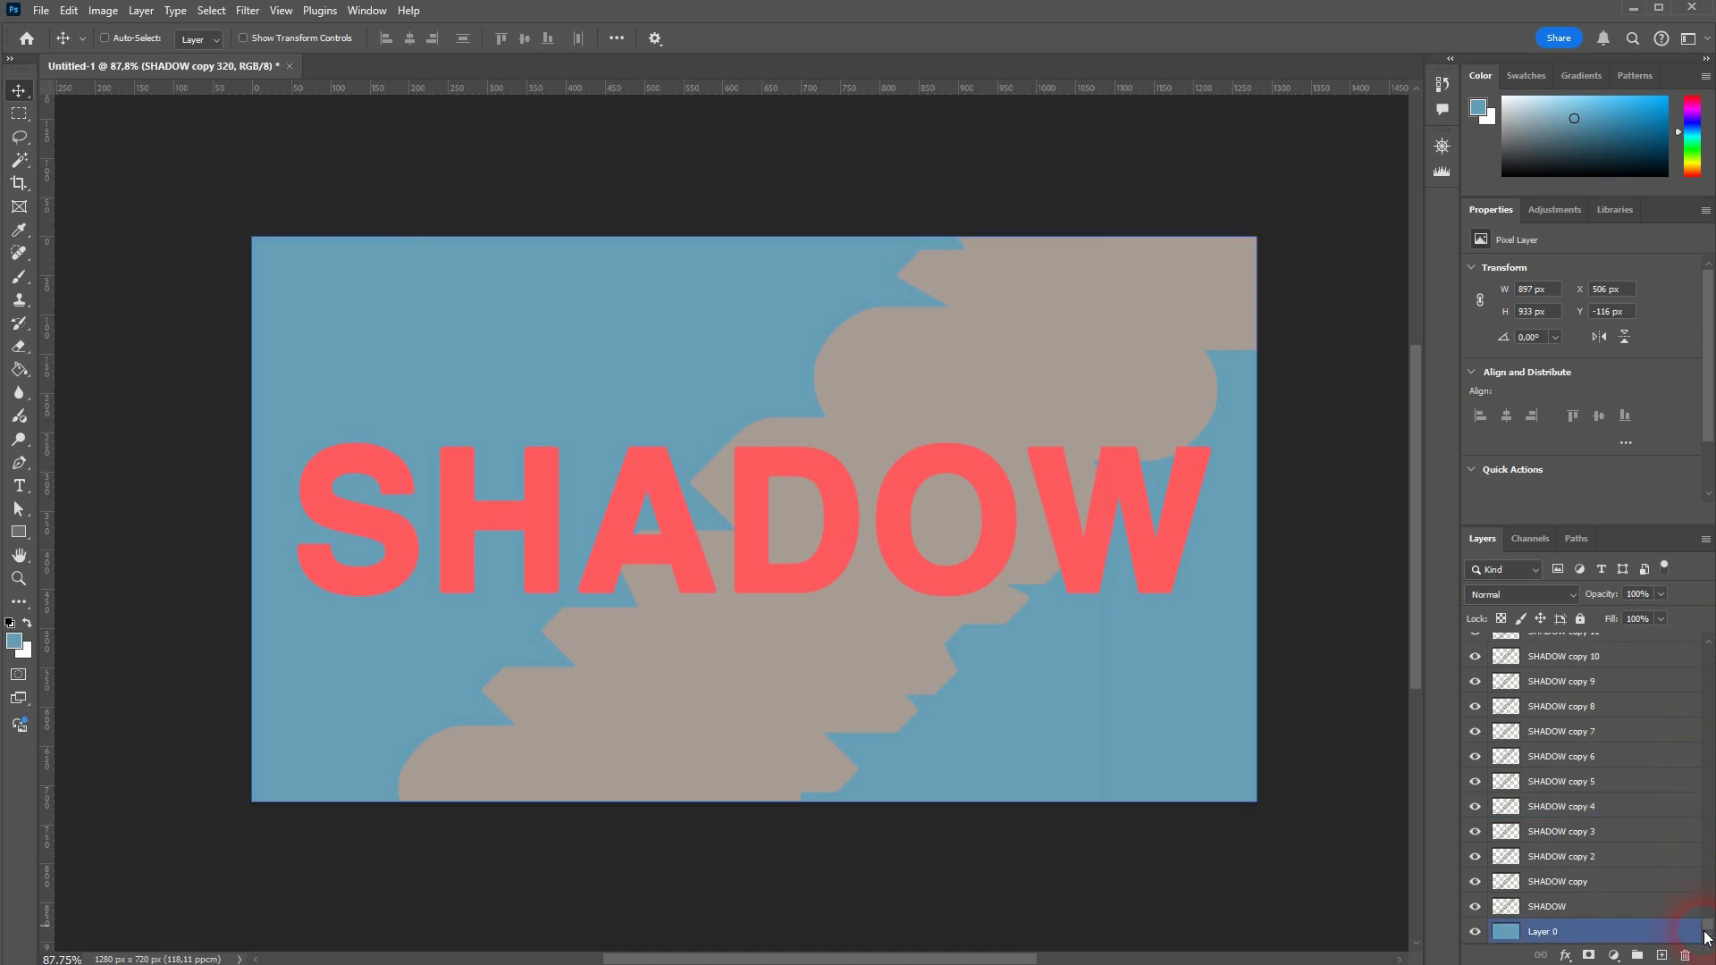
{"action": "left_click", "coordinate": [1573, 917], "text": "shift"}
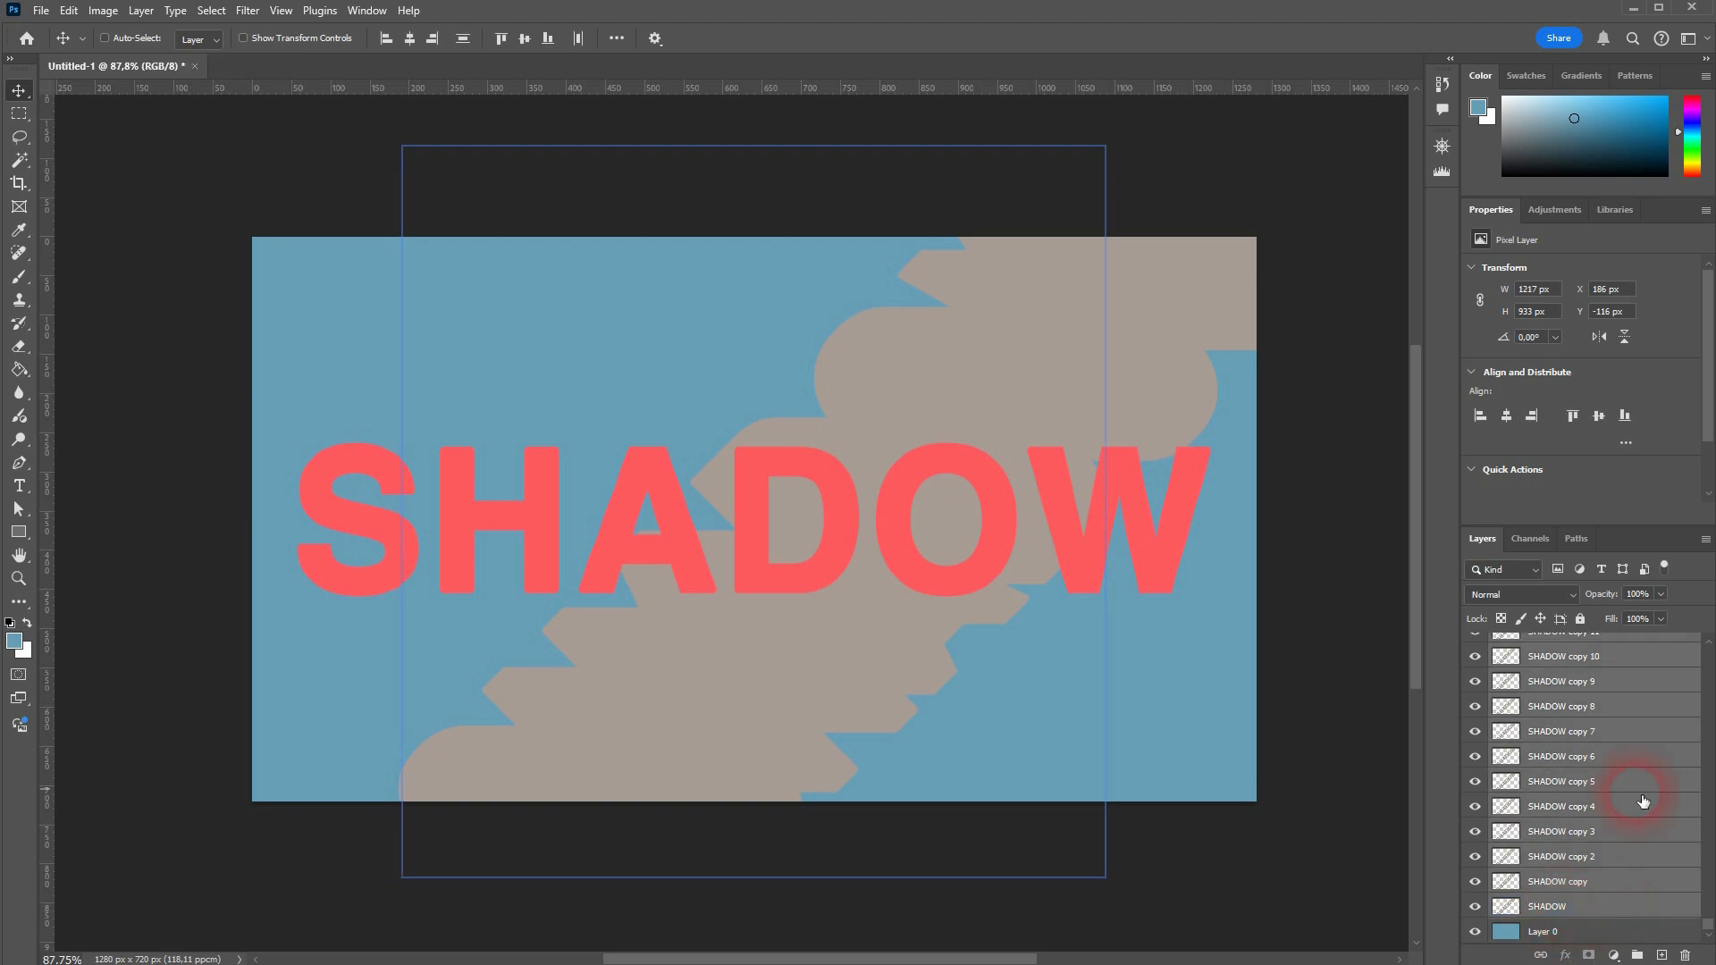
{"action": "right_click", "coordinate": [1582, 905]}
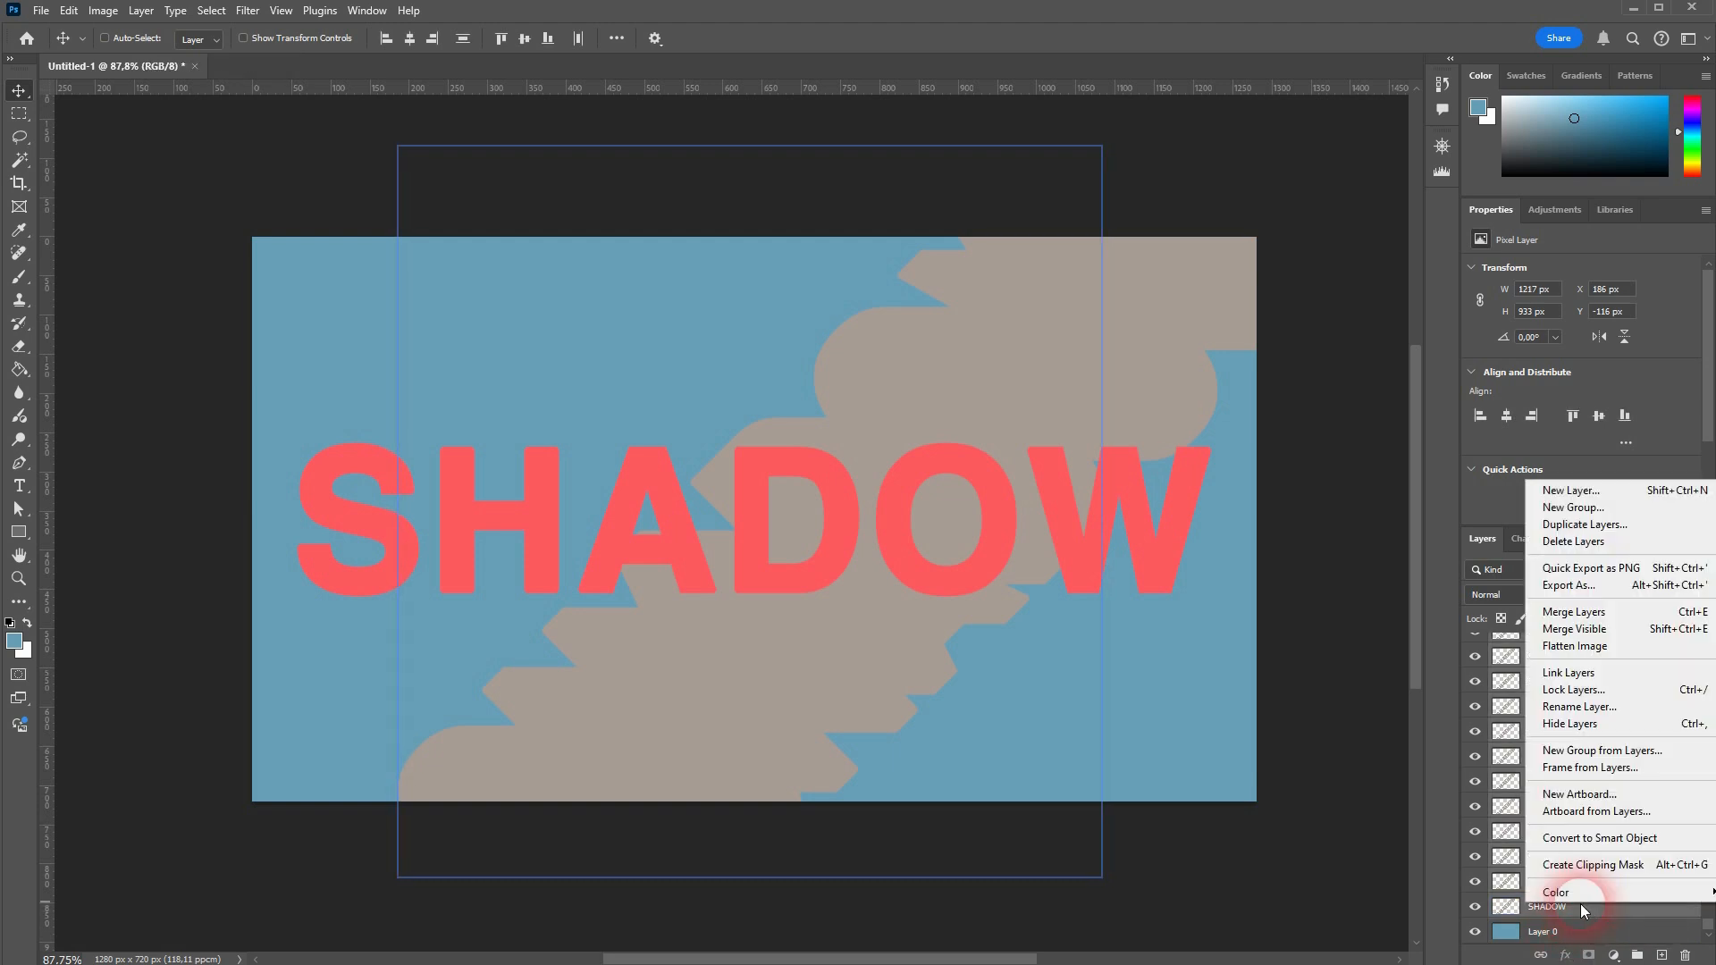
{"action": "left_click", "coordinate": [1568, 615]}
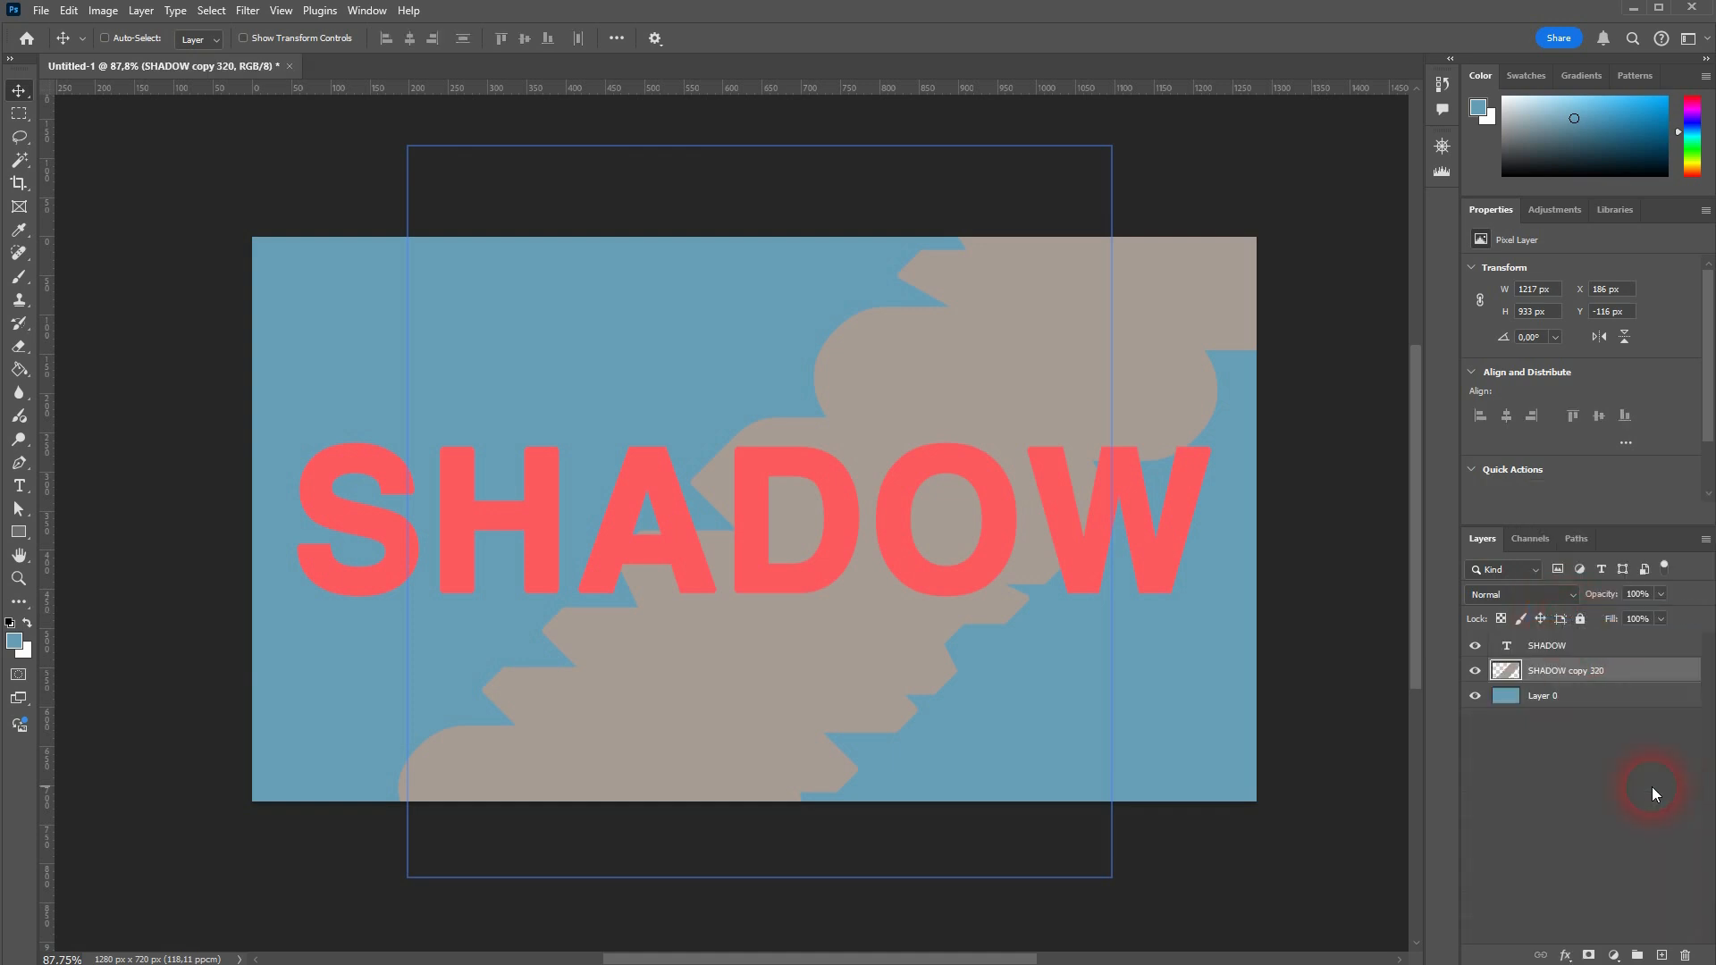
{"action": "left_click", "coordinate": [1475, 672]}
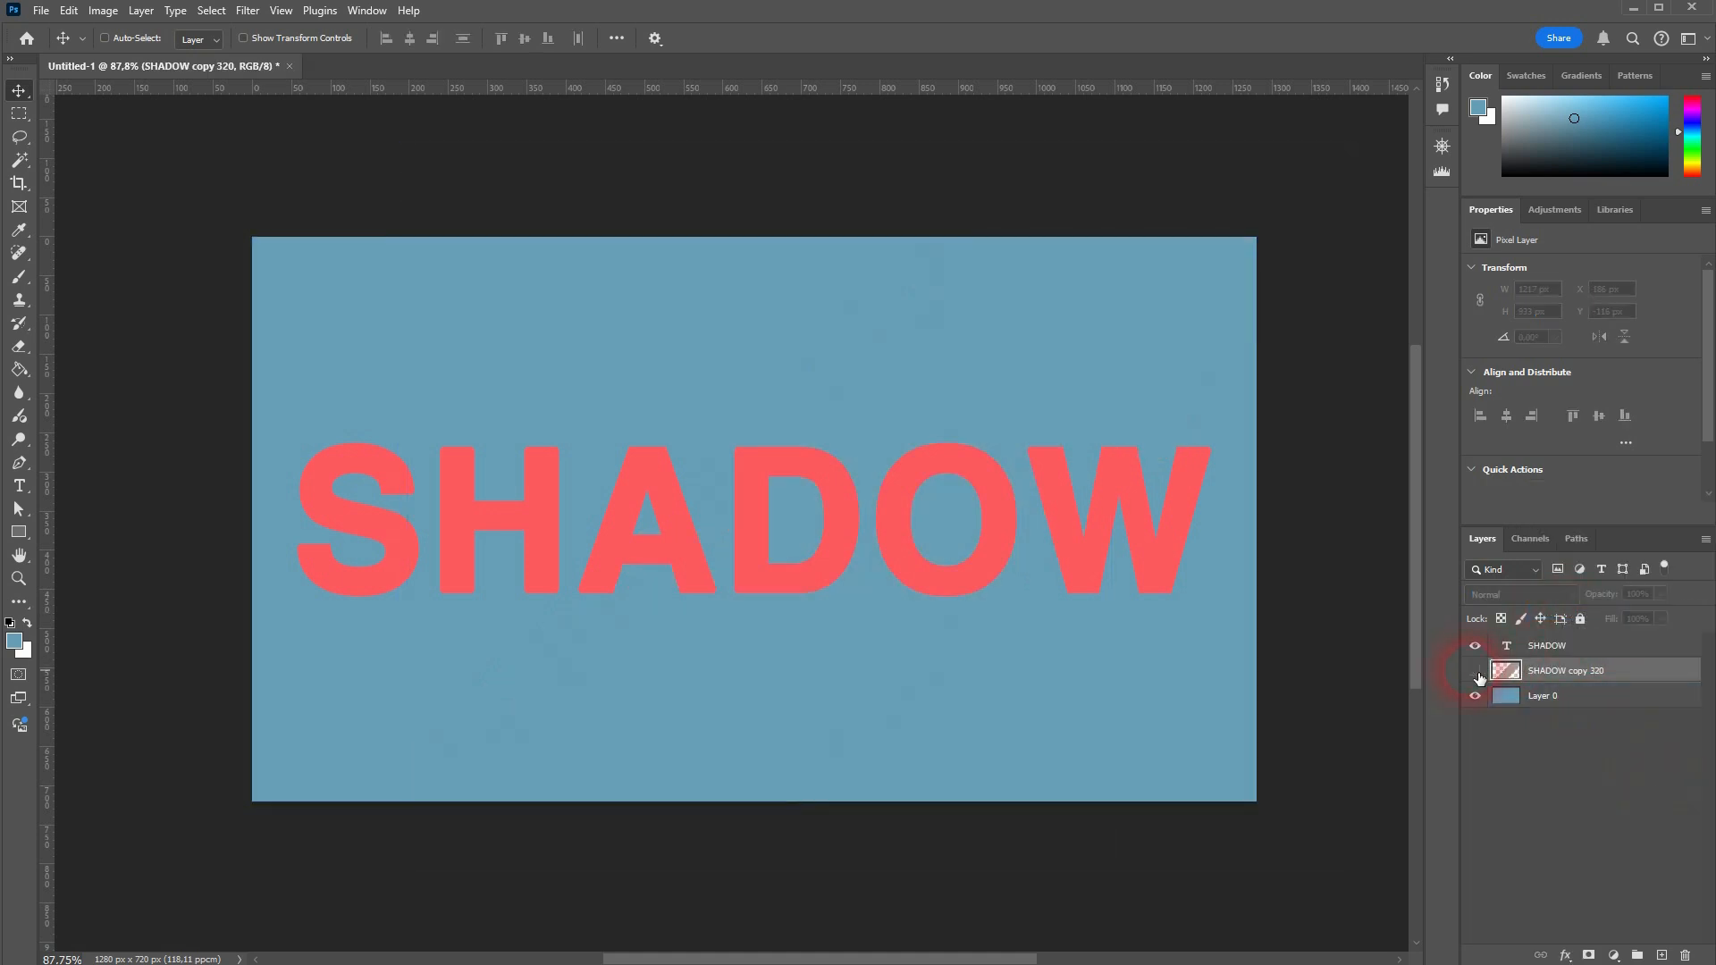
{"action": "left_click", "coordinate": [1477, 673]}
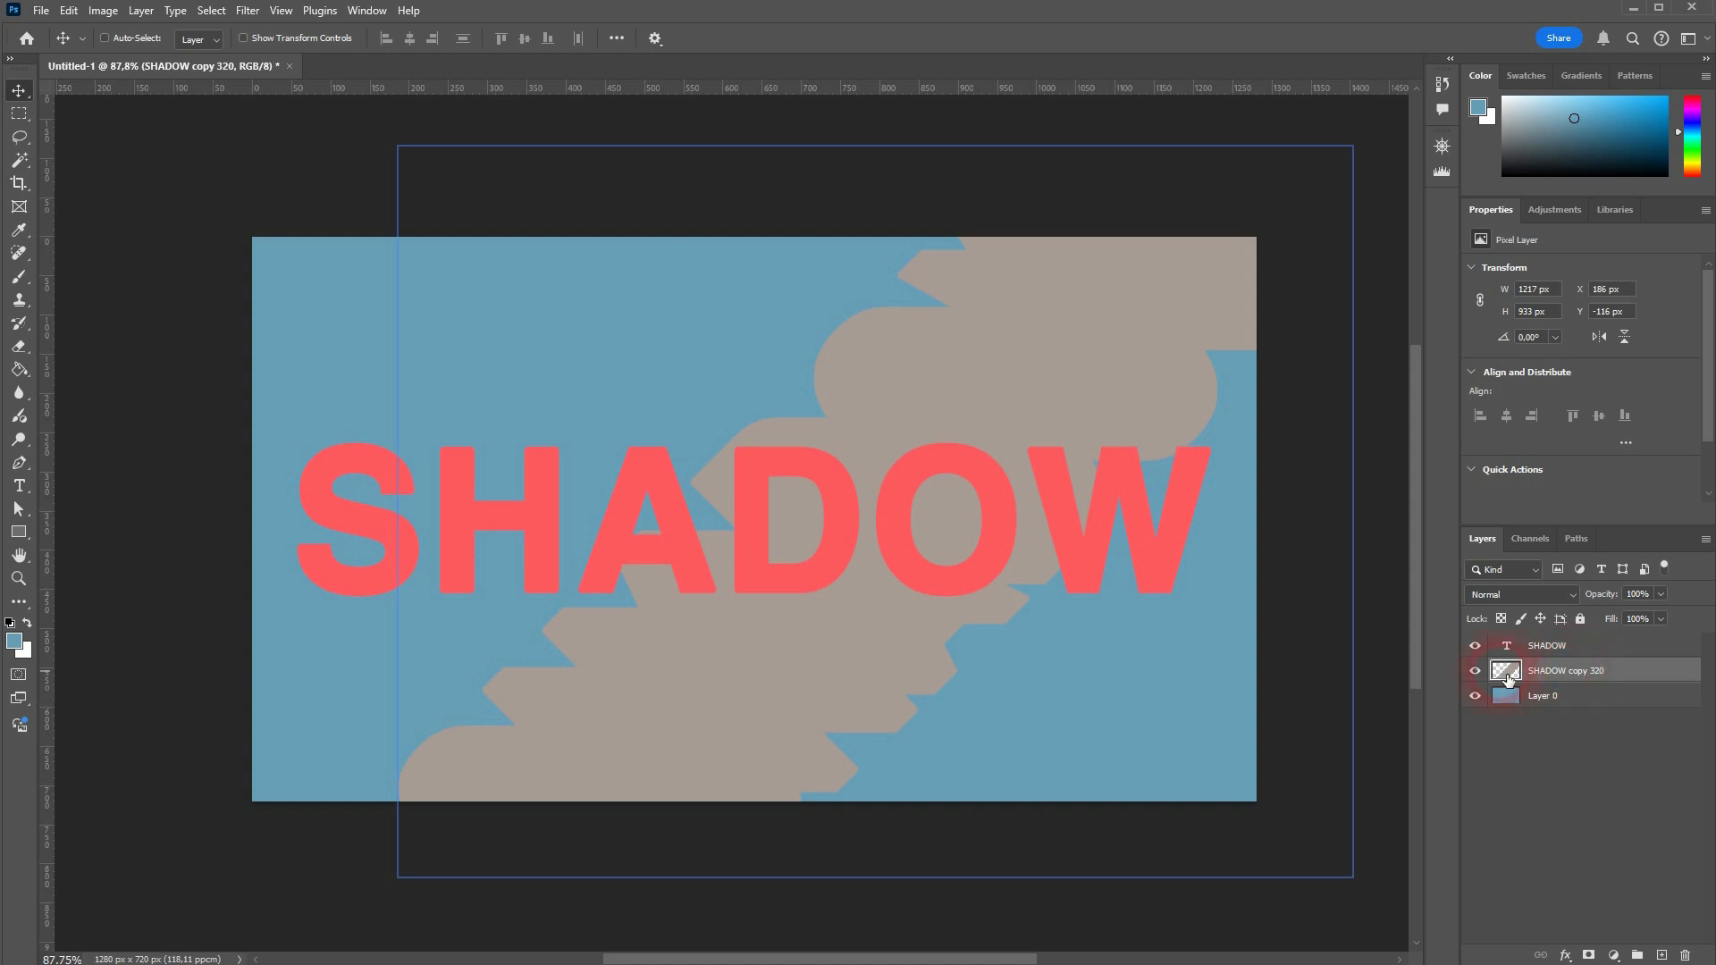
Step: Rotate the merged gray shadow layer by 45 degrees with Free Transform
{"action": "key", "text": "ctrl+t"}
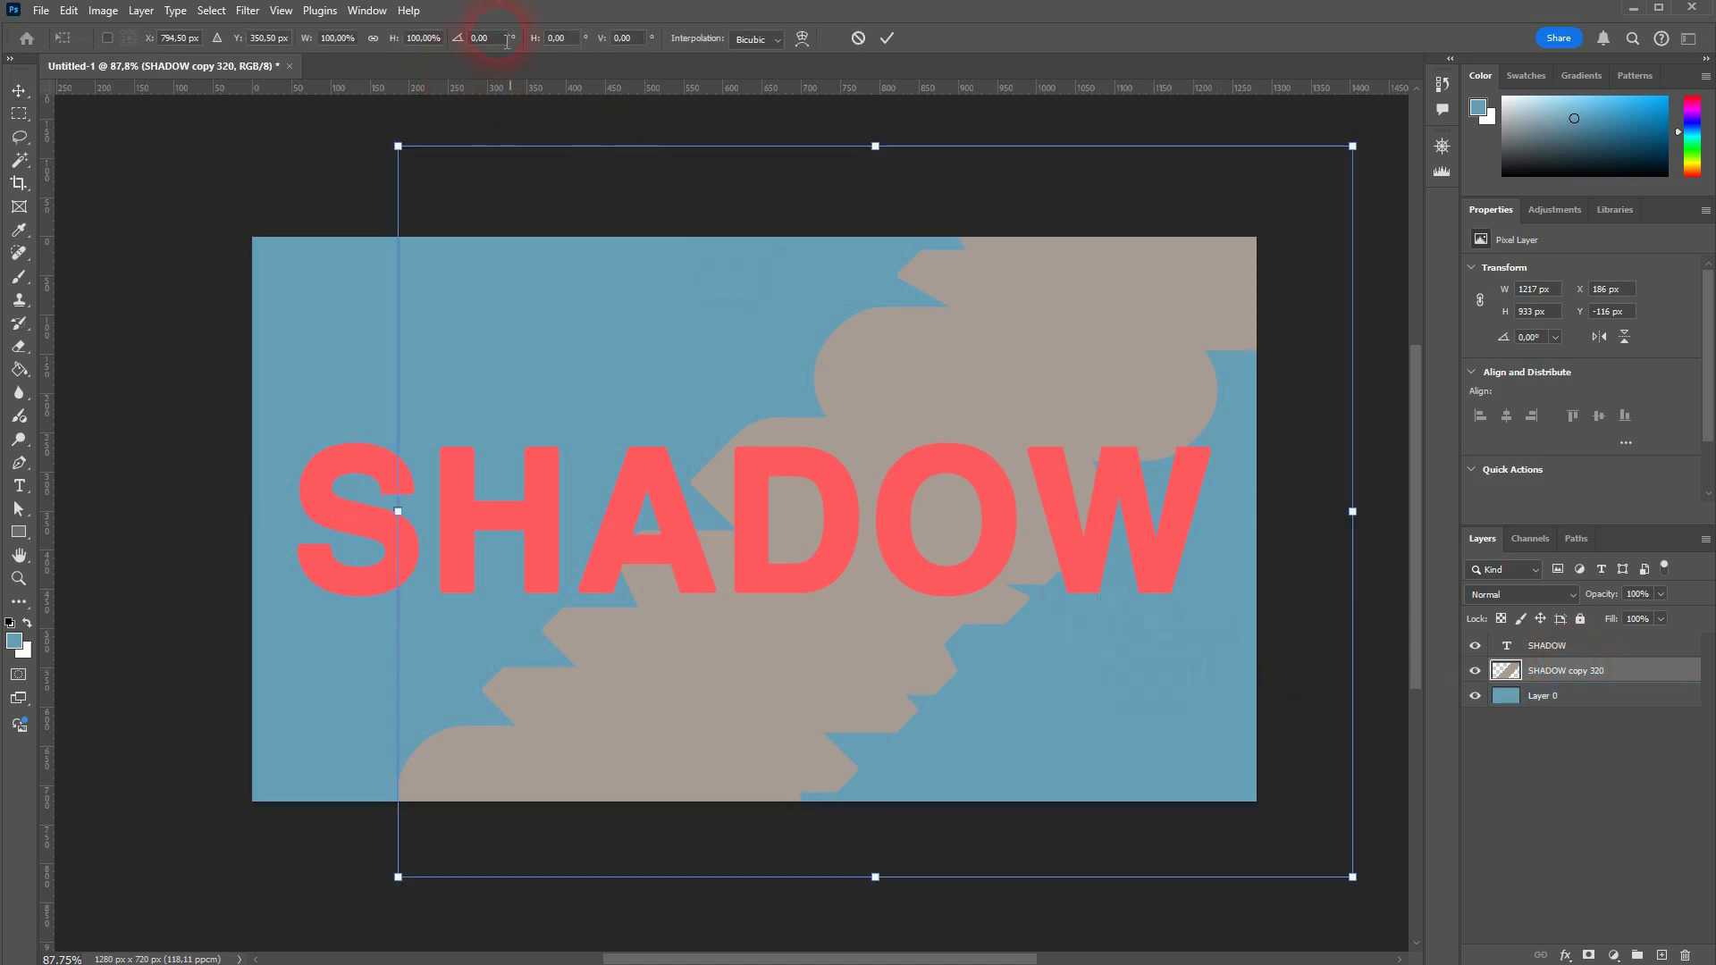
{"action": "type", "text": "45"}
{"action": "left_click", "coordinate": [833, 349]}
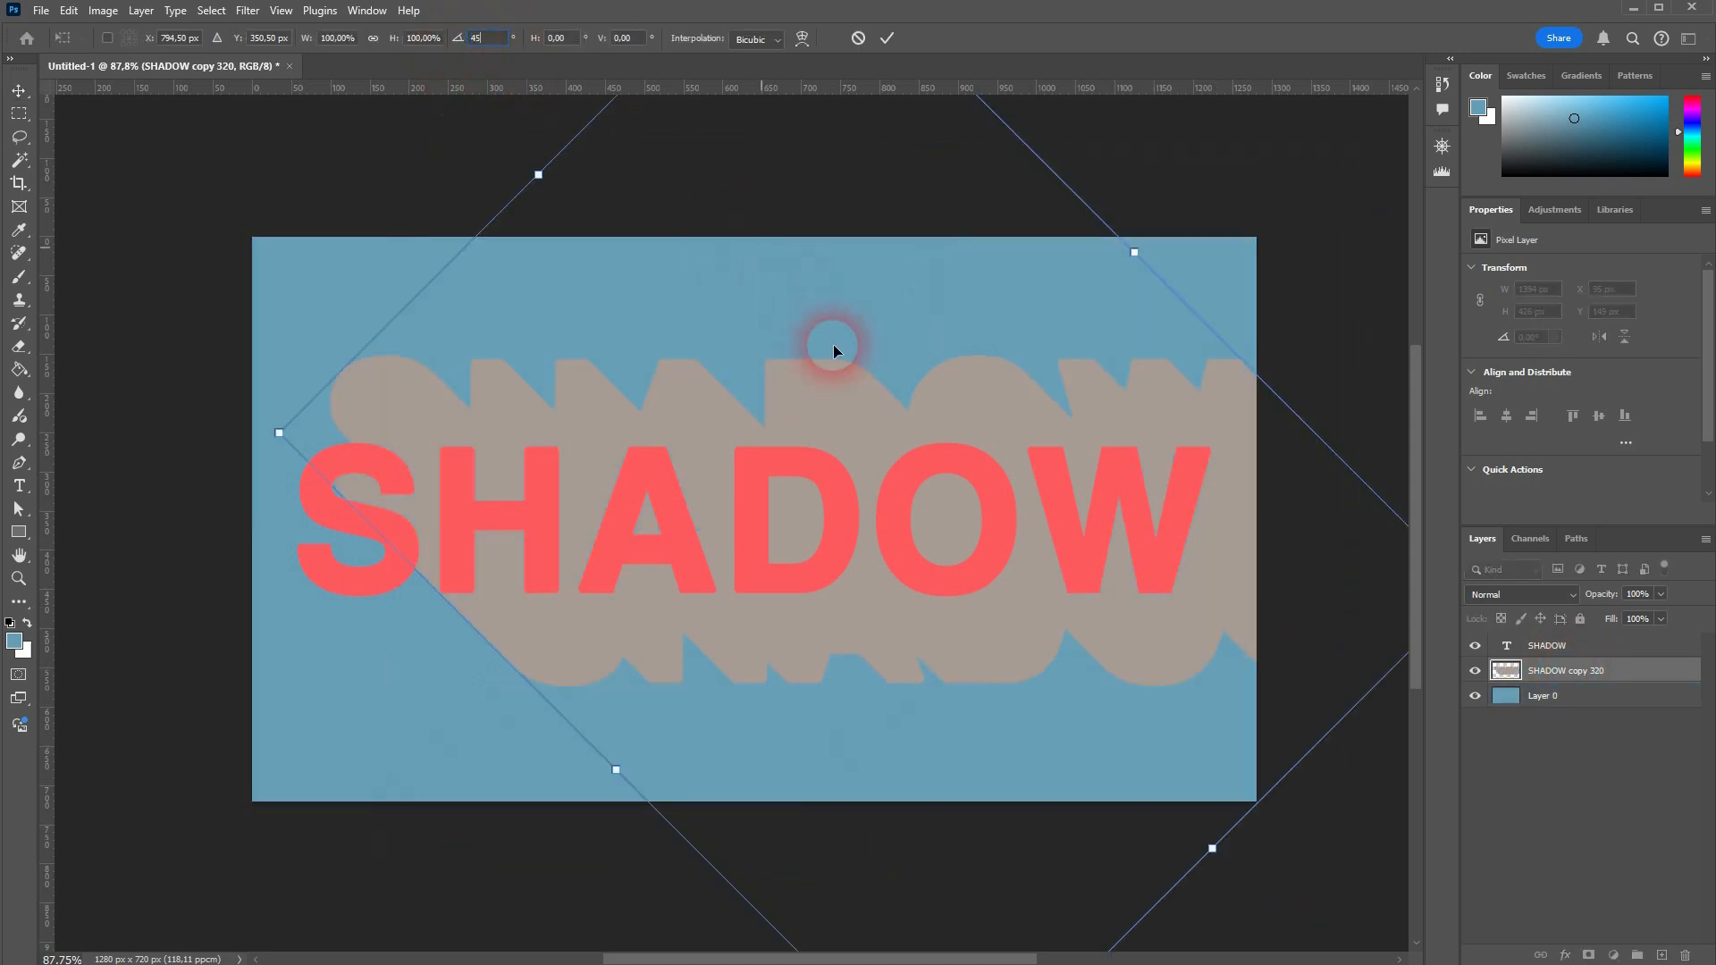
{"action": "key", "text": "Escape"}
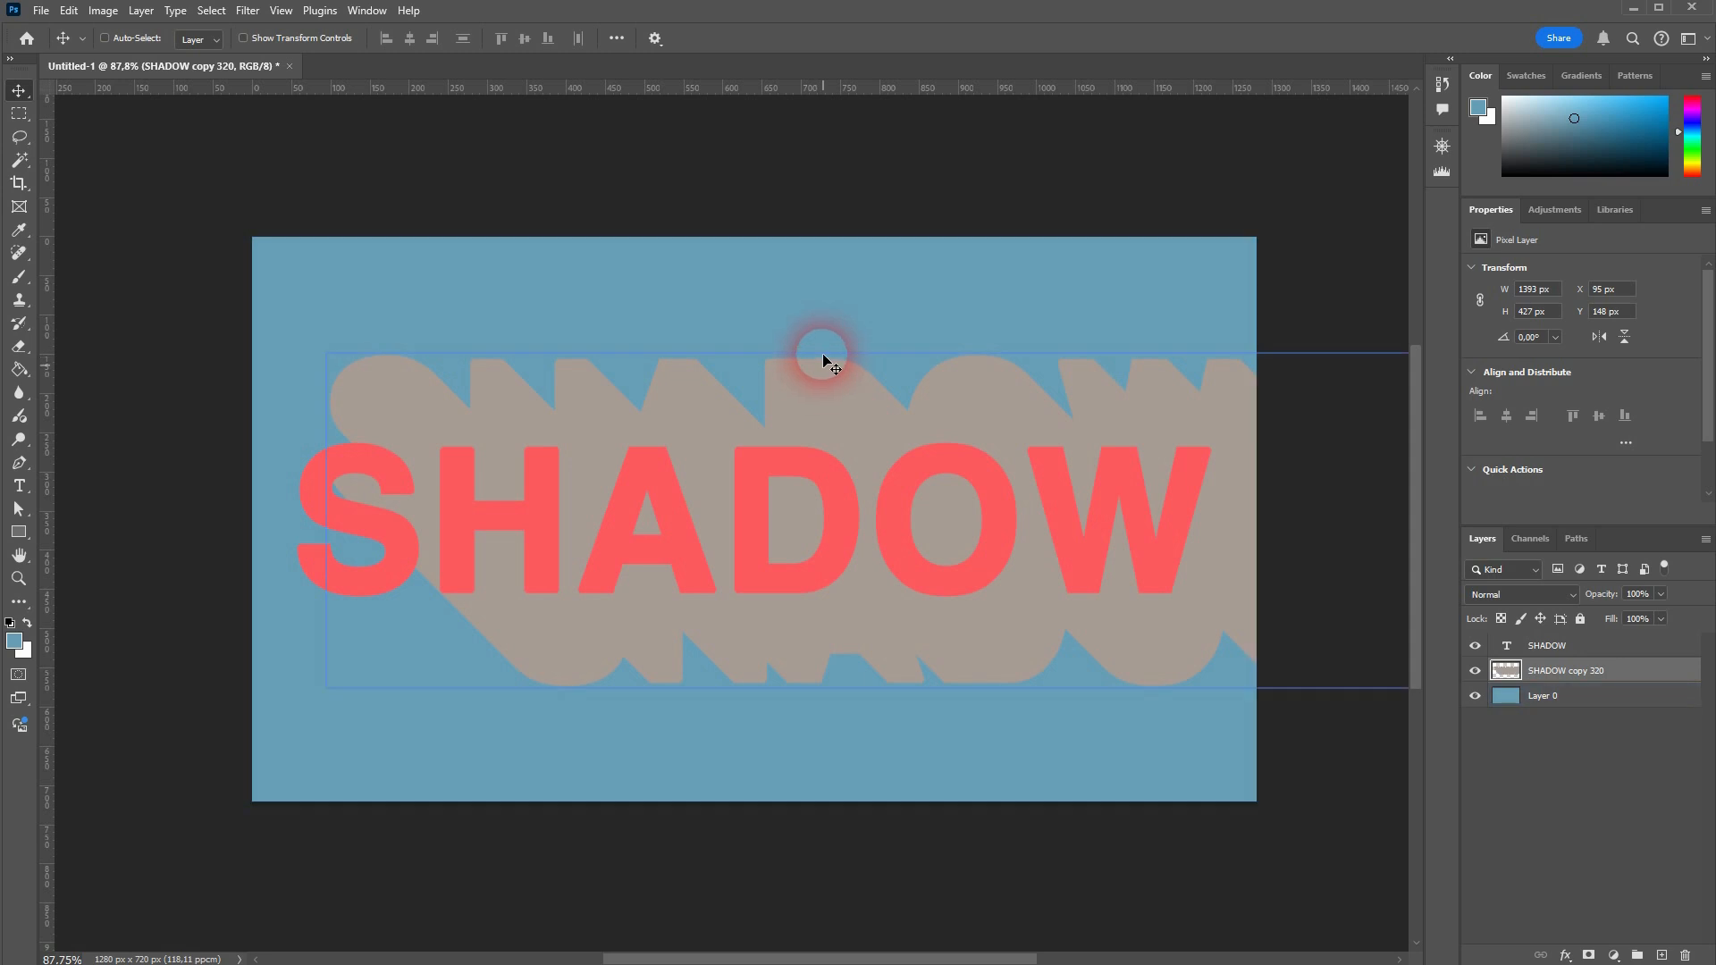
Step: Move the gray shadow under the red SHADOW letters so their edges line up, at about X 57 px, Y 260 px
{"action": "left_click_drag", "start_coordinate": [404, 400], "coordinate": [378, 484]}
{"action": "scroll", "coordinate": [351, 484], "scroll_direction": "up", "scroll_amount": 13}
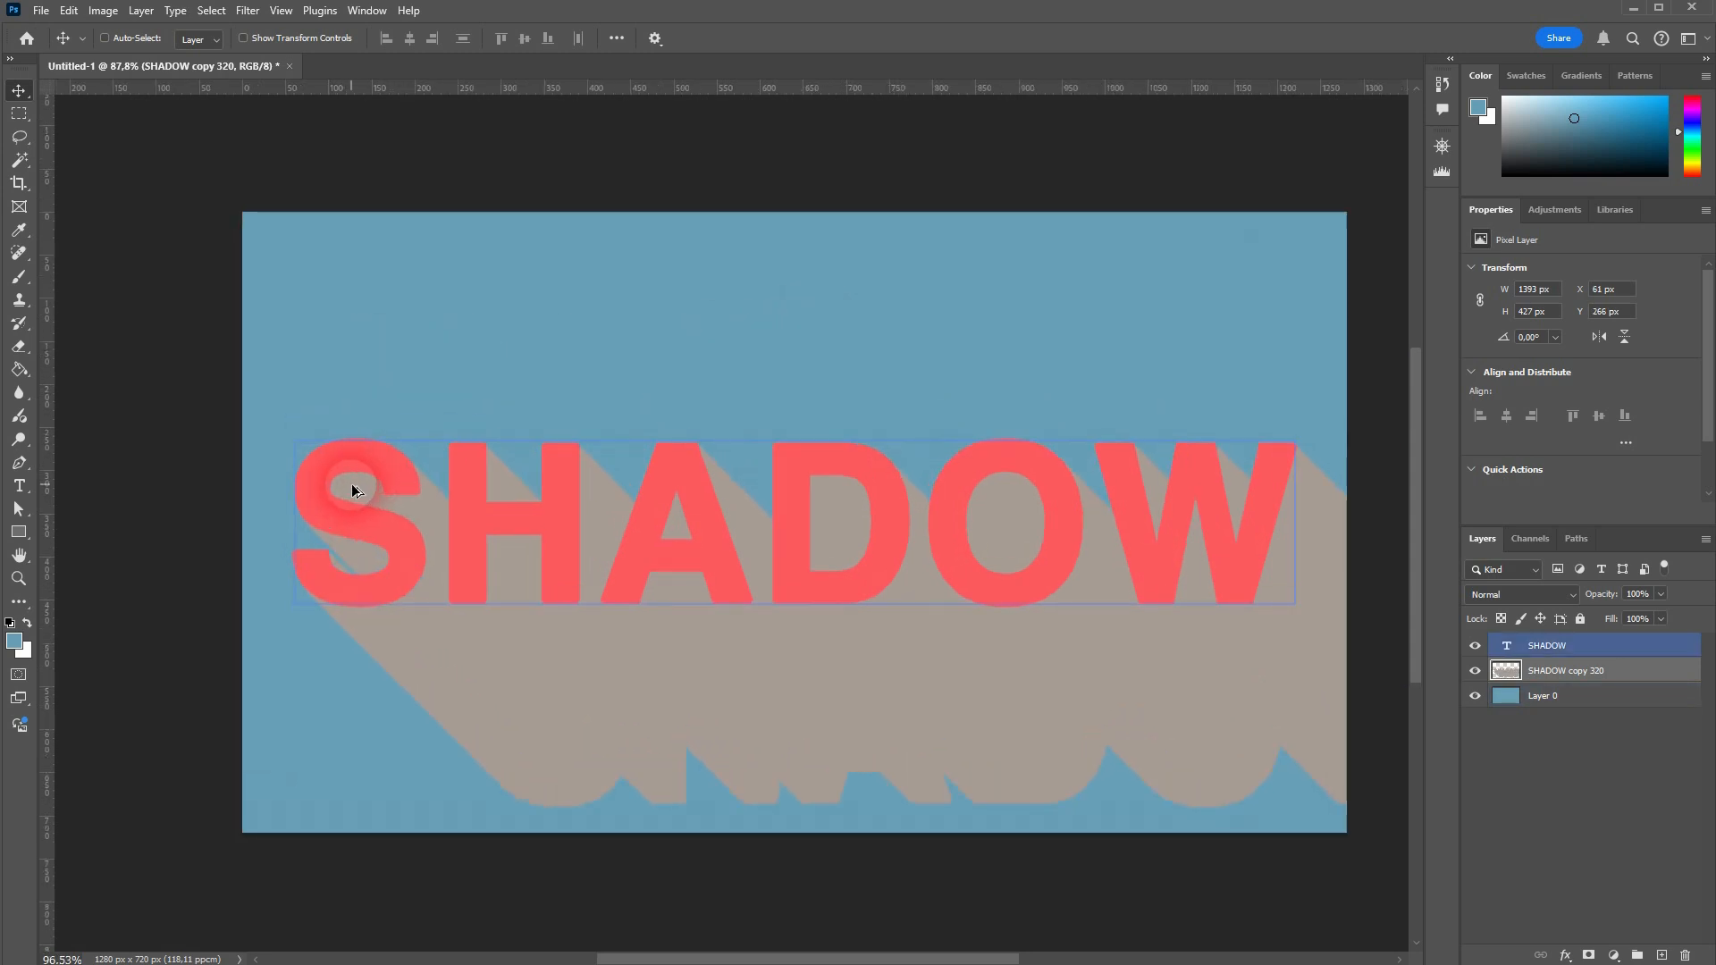
{"action": "scroll", "coordinate": [398, 490], "scroll_direction": "up", "scroll_amount": 4}
{"action": "mouse_move", "coordinate": [640, 603]}
{"action": "left_mouse_down"}
{"action": "mouse_move", "coordinate": [644, 527]}
{"action": "mouse_move", "coordinate": [623, 583]}
{"action": "left_mouse_up"}
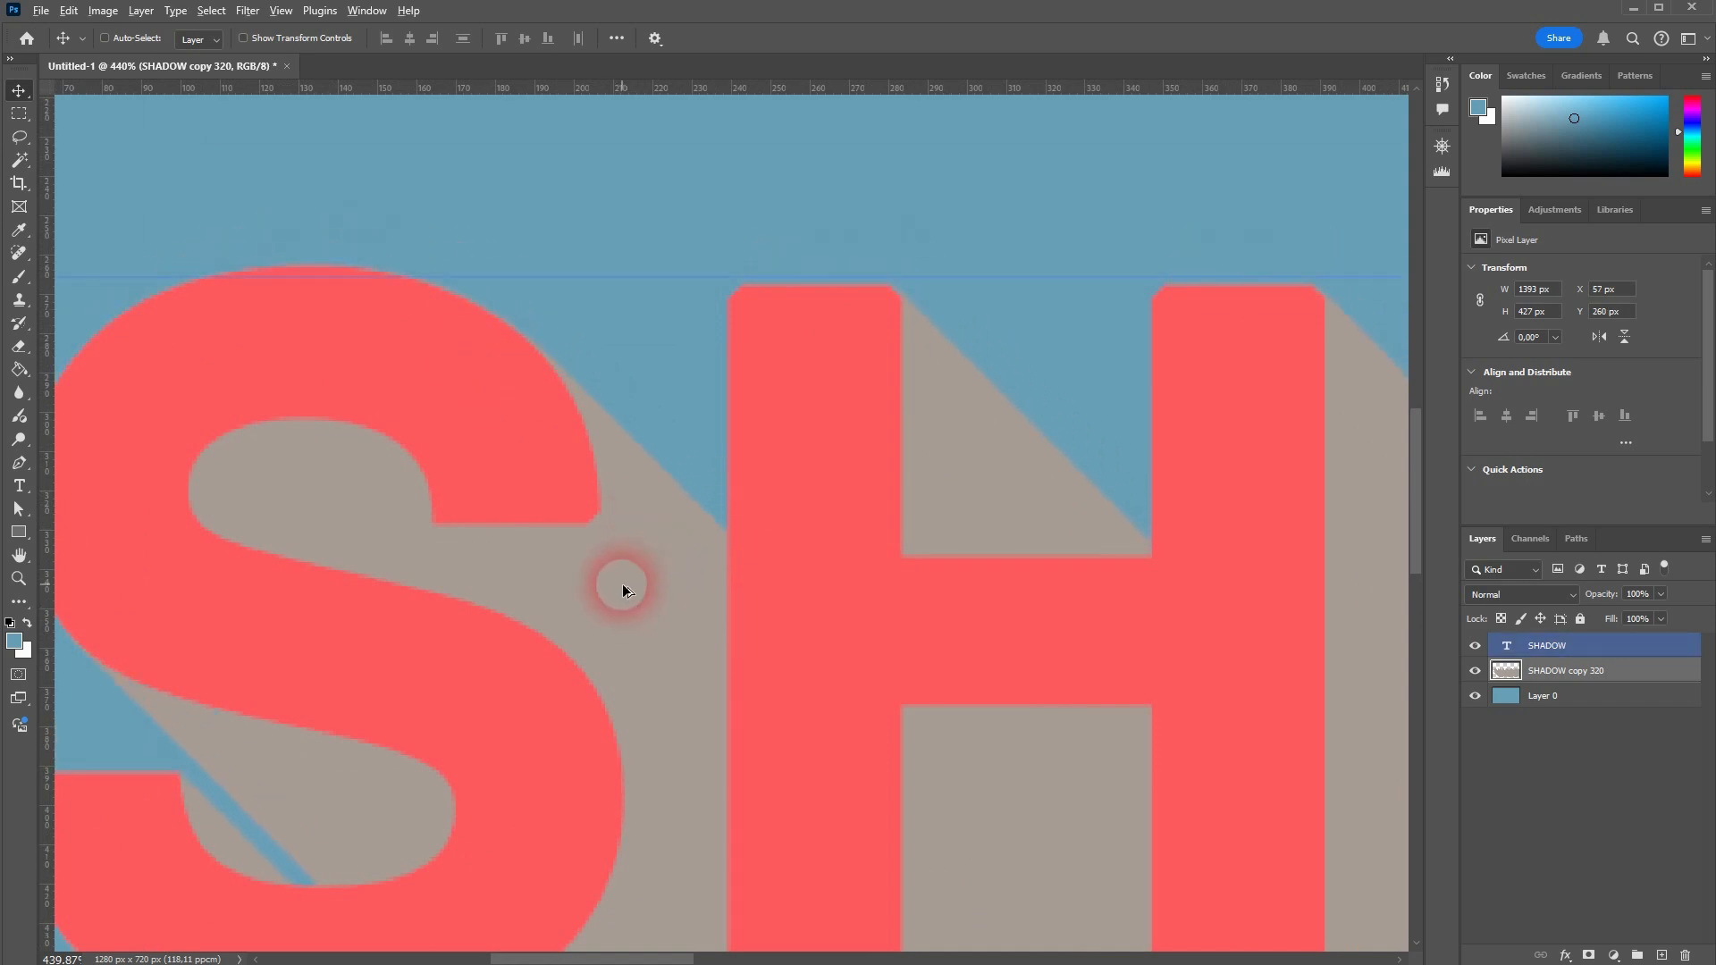
{"action": "scroll", "coordinate": [608, 617], "scroll_direction": "down", "scroll_amount": 3}
{"action": "scroll", "coordinate": [596, 645], "scroll_direction": "down", "scroll_amount": 6}
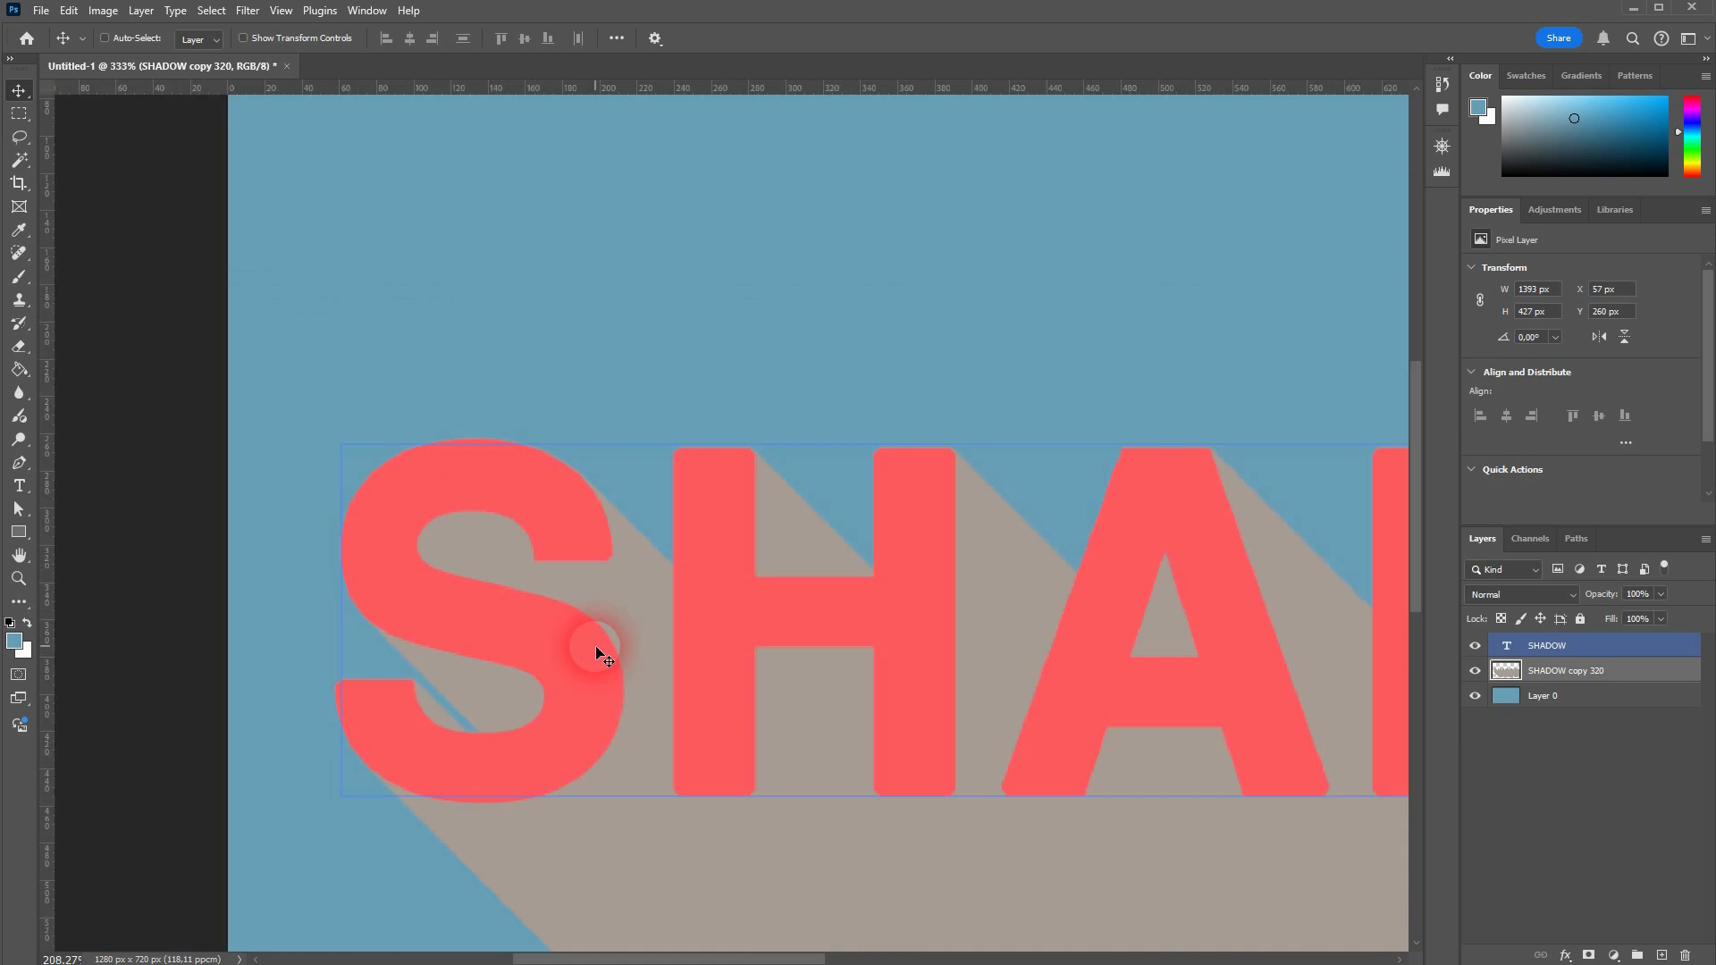
{"action": "scroll", "coordinate": [735, 645], "scroll_direction": "down", "scroll_amount": 5}
{"action": "scroll", "coordinate": [1017, 711], "scroll_direction": "up", "scroll_amount": 1}
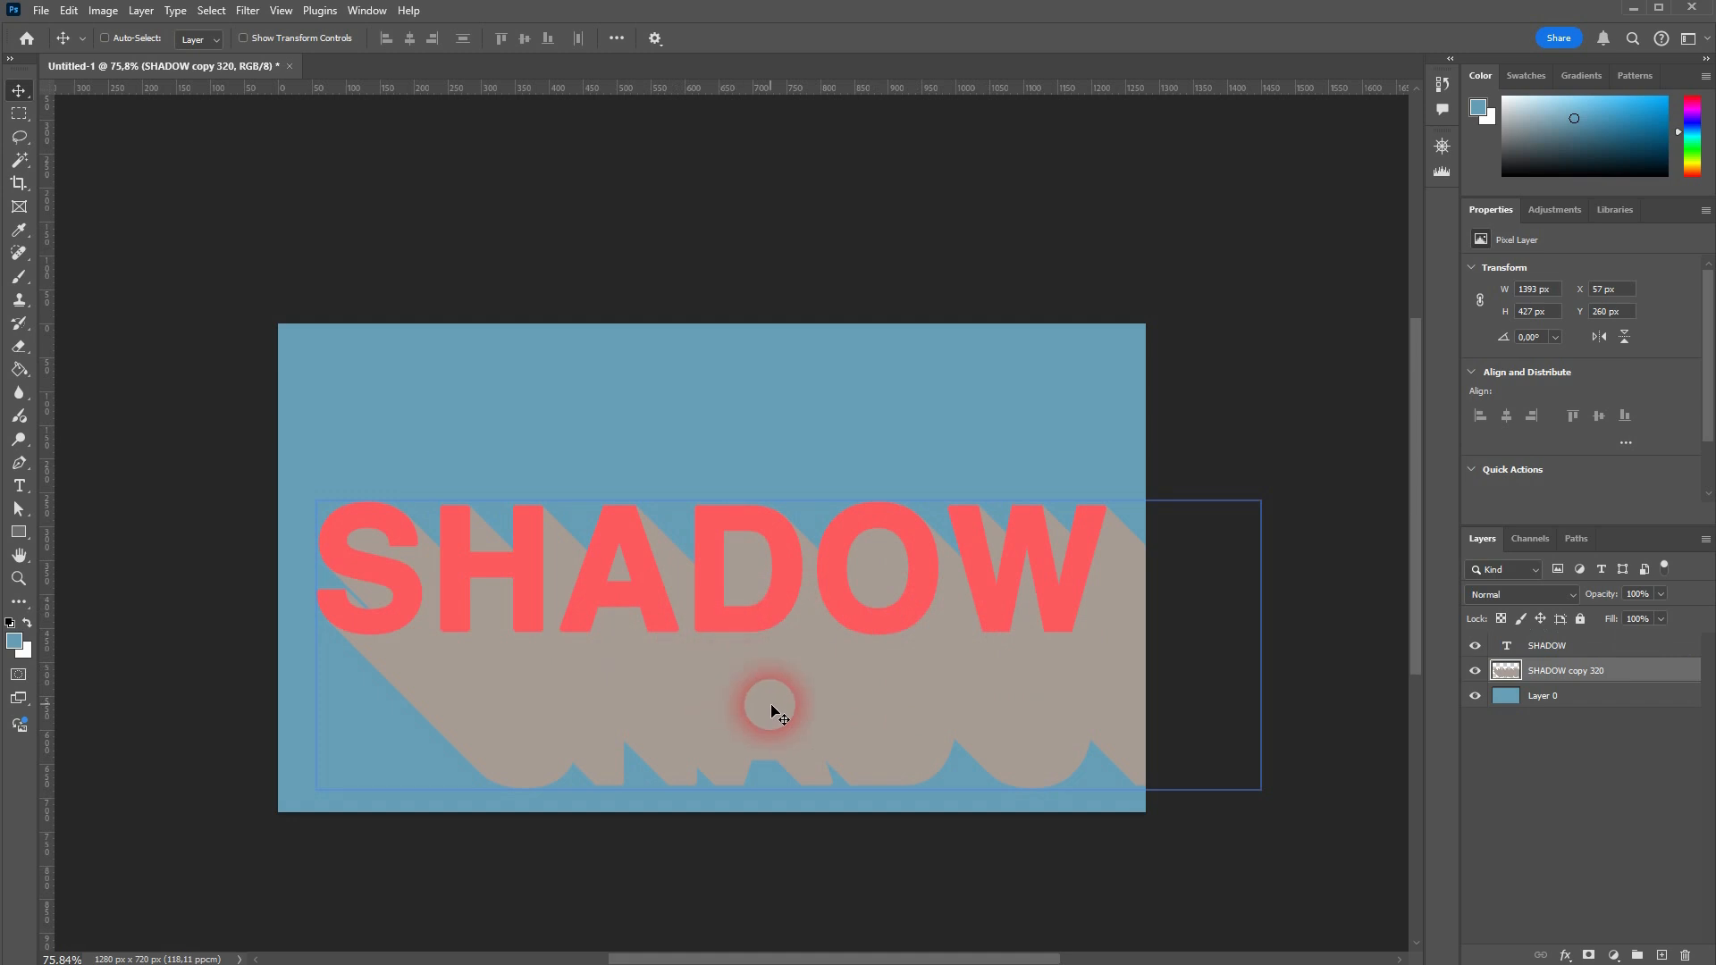
Step: Rotate the aligned gray shadow layer by -45 degrees with Free Transform and keep that layer selected
{"action": "key", "text": "ctrl+t"}
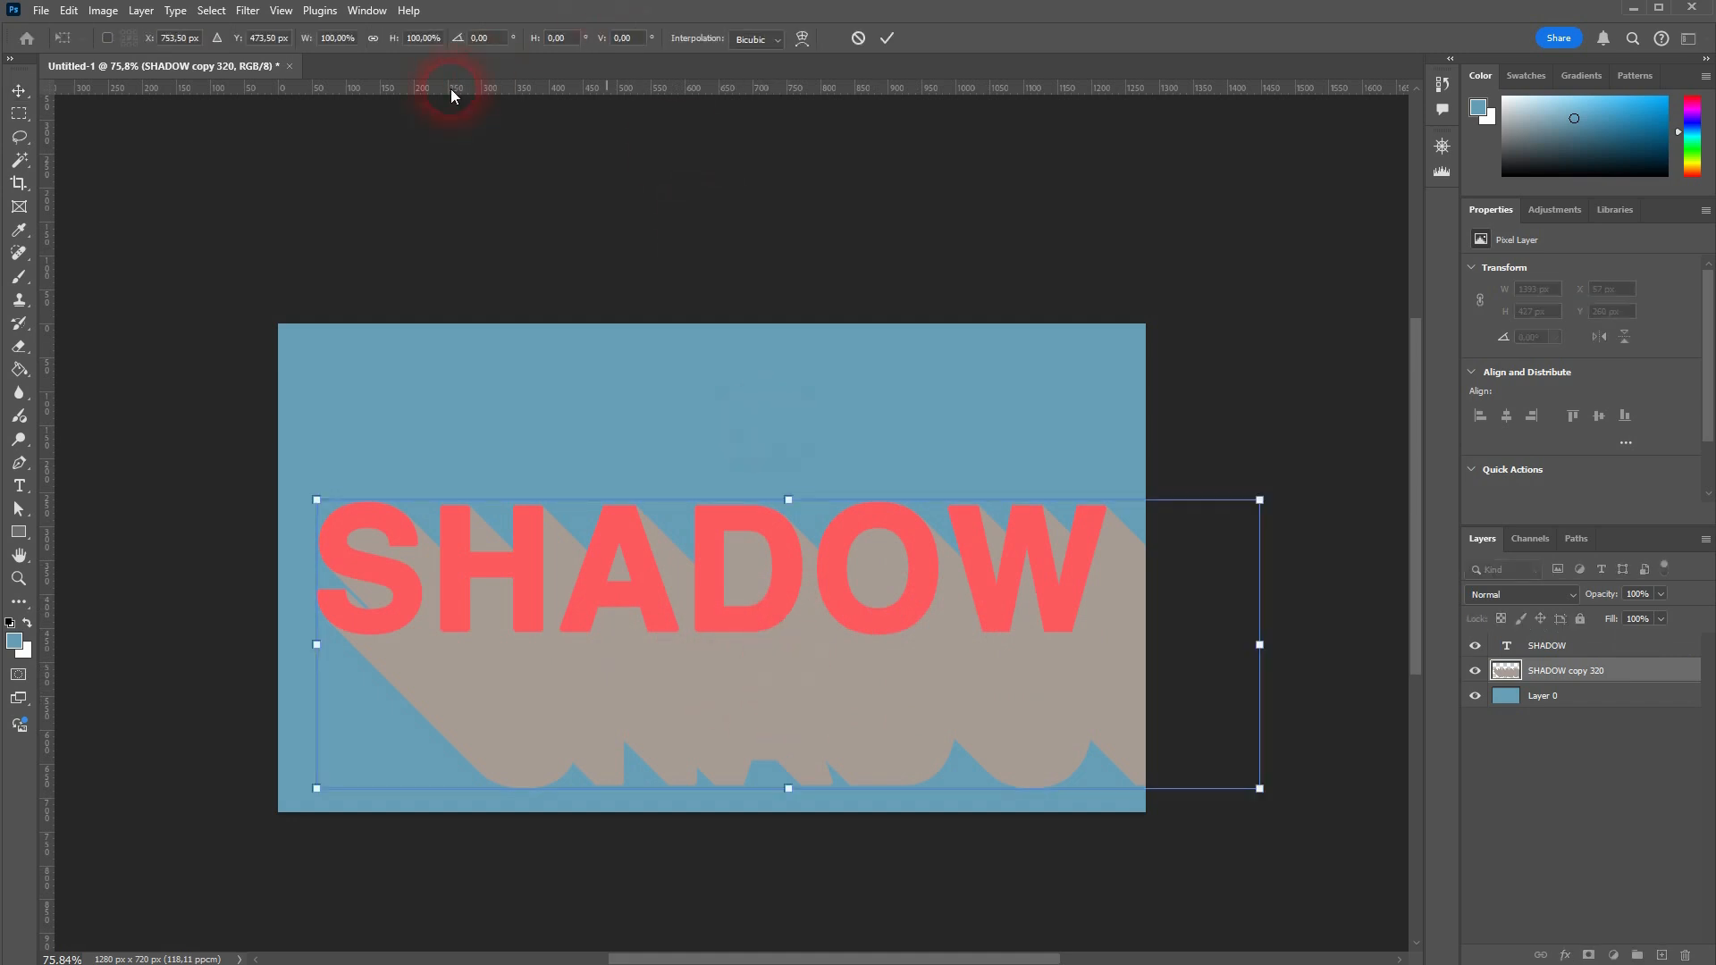
{"action": "type", "text": "-45"}
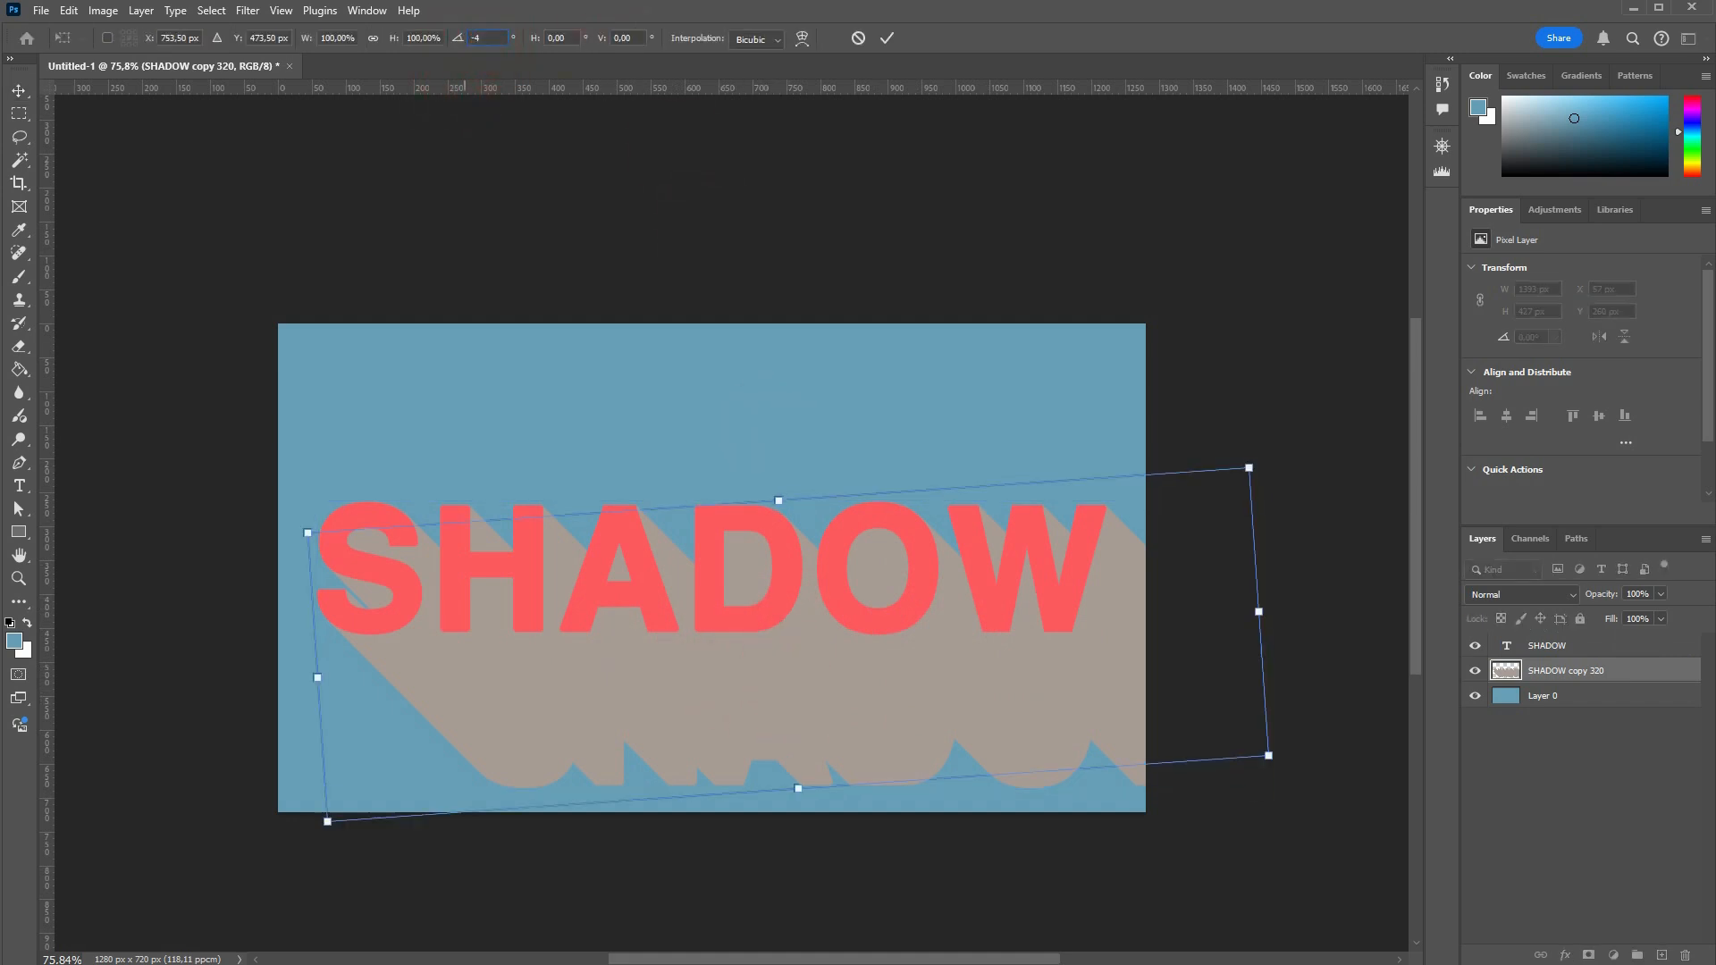
{"action": "left_click", "coordinate": [1609, 671]}
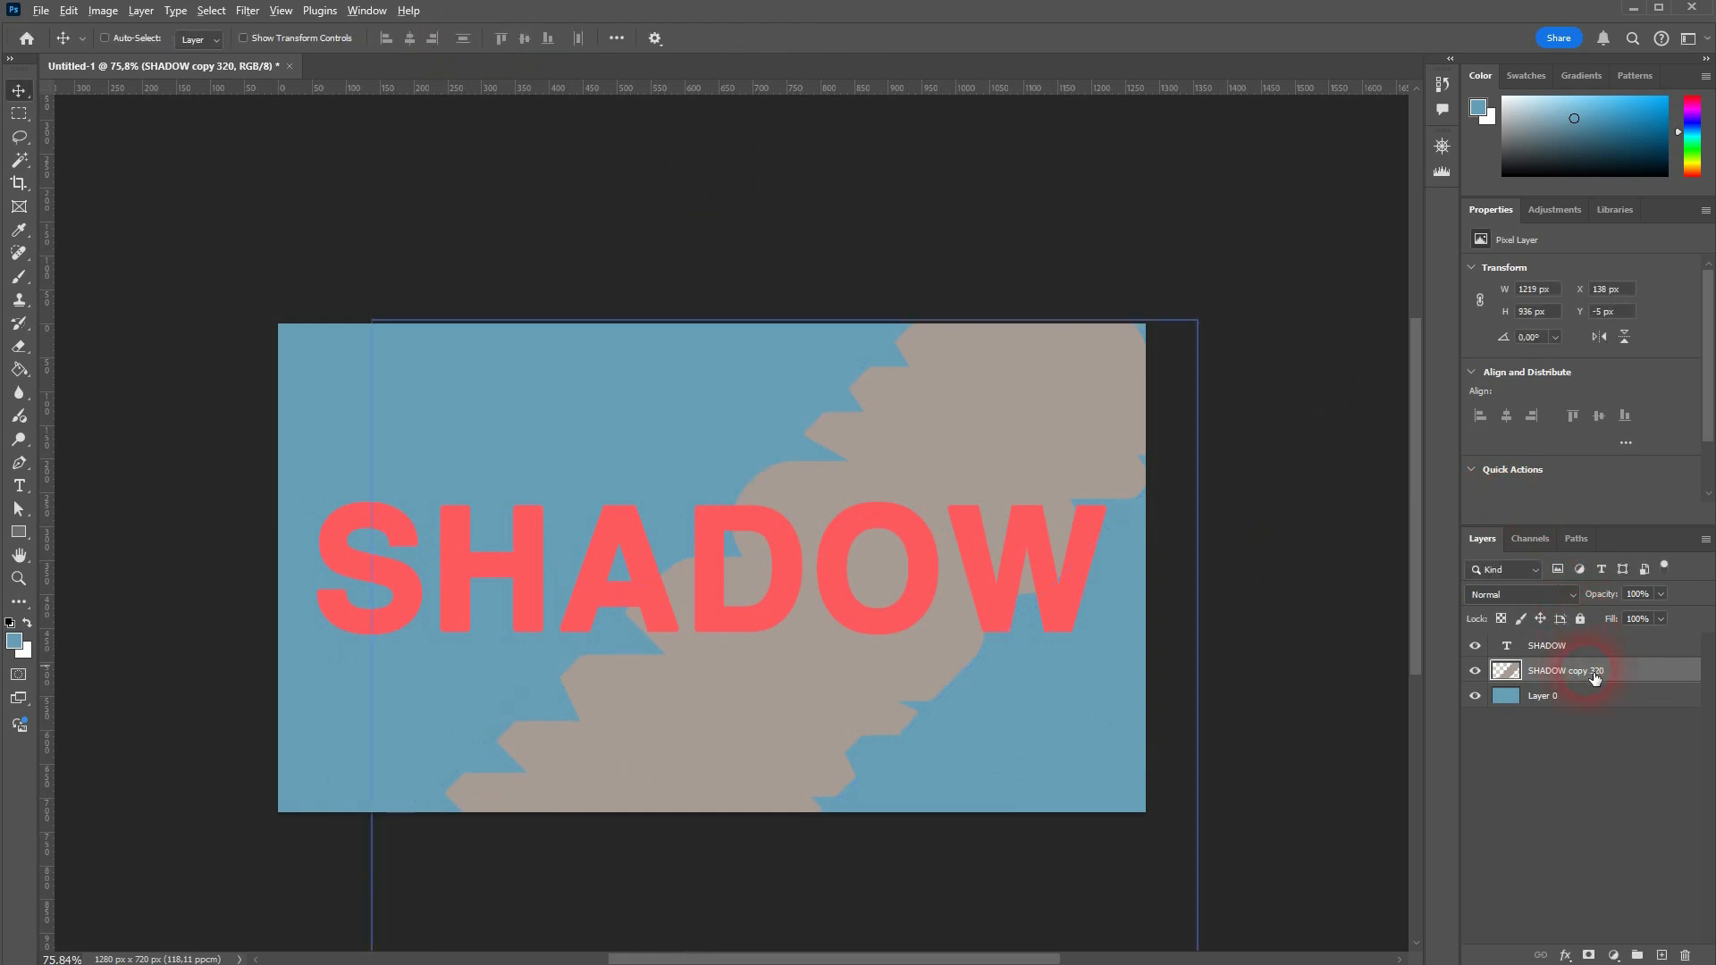
Step: Extend the rotated shadow with 205 more copies, each shifted 1 px farther right, up to SHADOW copy 525
{"action": "key", "text": "ctrl+shift+alt+t"}
{"action": "key", "text": "ctrl+shift+alt+t"}
{"action": "key", "text": "ctrl+shift+alt+t"}
{"action": "key", "text": "ctrl+shift+alt+t"}
{"action": "key", "text": "ctrl+shift+alt+t"}
{"action": "key", "text": "ctrl+shift+alt+t"}
{"action": "key", "text": "ctrl+shift+alt+t"}
{"action": "key", "text": "ctrl+shift+alt+t"}
{"action": "key", "text": "ctrl+shift+alt+t"}
{"action": "key", "text": "ctrl+shift+alt+t"}
{"action": "key", "text": "ctrl+shift+alt+t"}
{"action": "key", "text": "ctrl+shift+alt+t"}
{"action": "key", "text": "ctrl+shift+alt+t"}
{"action": "key", "text": "ctrl+shift+alt+t"}
{"action": "key", "text": "ctrl+shift+alt+t"}
{"action": "key", "text": "ctrl+shift+alt+t"}
{"action": "key", "text": "ctrl+shift+alt+t"}
{"action": "key", "text": "ctrl+shift+alt+t"}
{"action": "key", "text": "ctrl+shift+alt+t"}
{"action": "key", "text": "ctrl+shift+alt+t"}
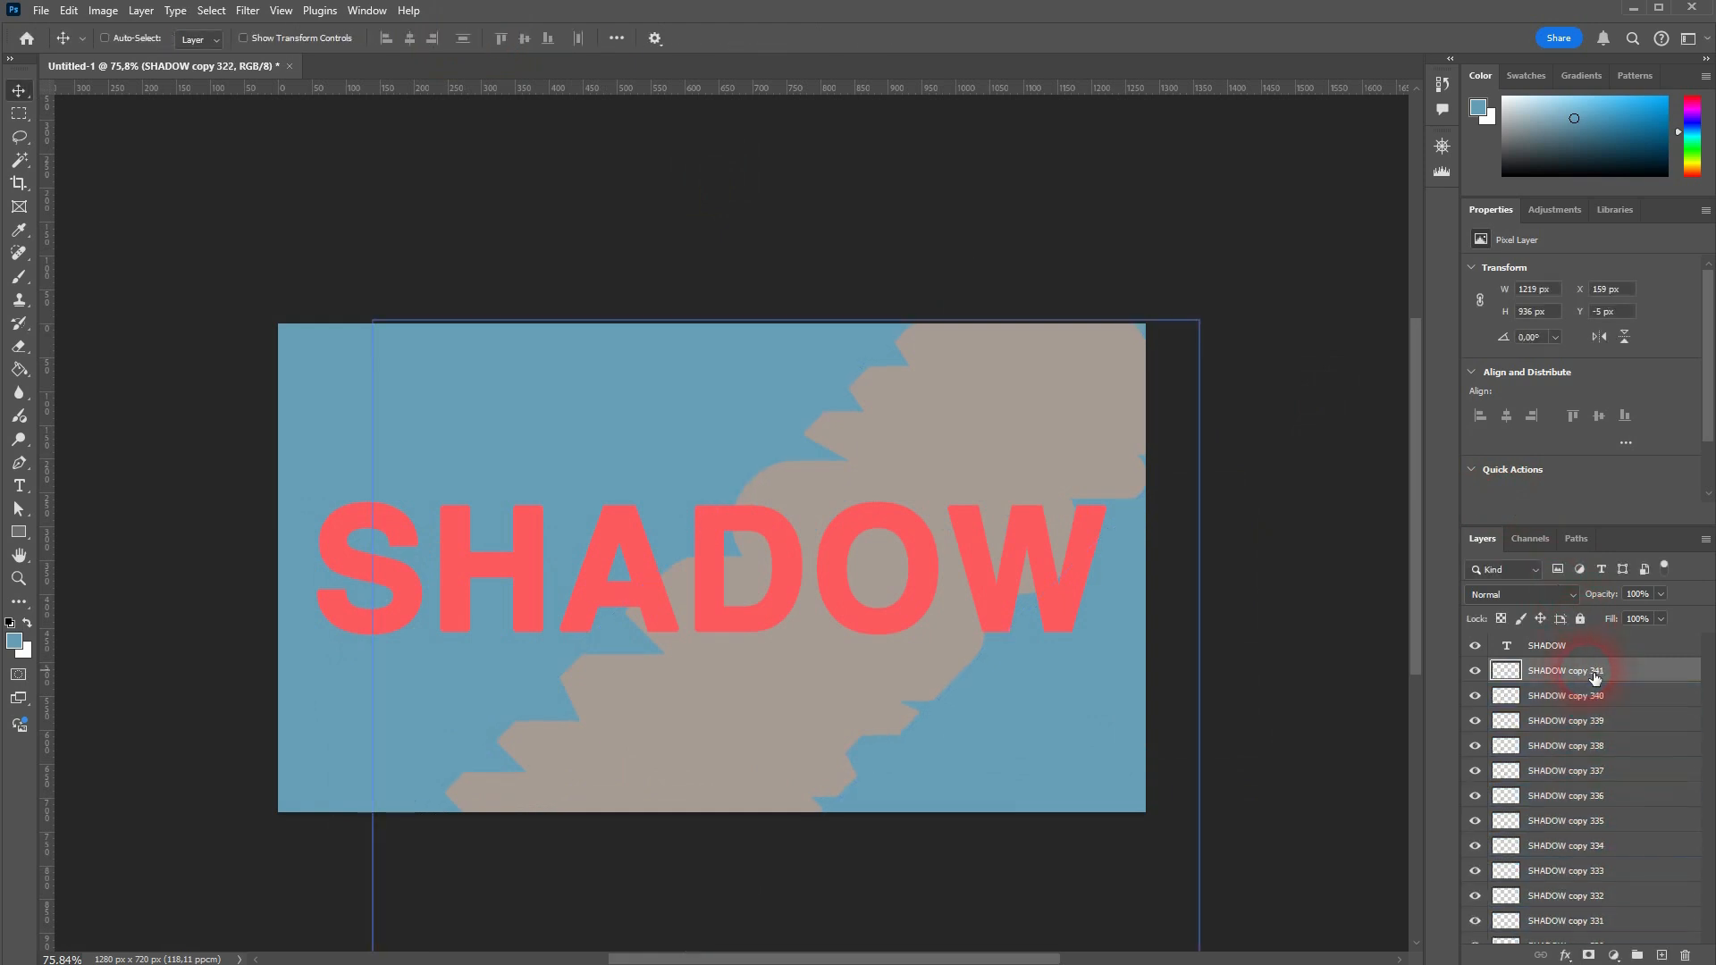
{"action": "key", "text": "ctrl+shift+alt+t"}
{"action": "key", "text": "ctrl+shift+alt+t"}
{"action": "key", "text": "ctrl+shift+alt+t"}
{"action": "key", "text": "ctrl+shift+alt+t"}
{"action": "key", "text": "ctrl+shift+alt+t"}
{"action": "key", "text": "ctrl+shift+alt+t"}
{"action": "key", "text": "ctrl+shift+alt+t"}
{"action": "key", "text": "ctrl+shift+alt+t"}
{"action": "key", "text": "ctrl+shift+alt+t"}
{"action": "key", "text": "ctrl+shift+alt+t"}
{"action": "key", "text": "ctrl+shift+alt+t"}
{"action": "key", "text": "ctrl+shift+alt+t"}
{"action": "key", "text": "ctrl+shift+alt+t"}
{"action": "key", "text": "ctrl+shift+alt+t"}
{"action": "key", "text": "ctrl+shift+alt+t"}
{"action": "left_click", "coordinate": [1646, 650], "text": "shift"}
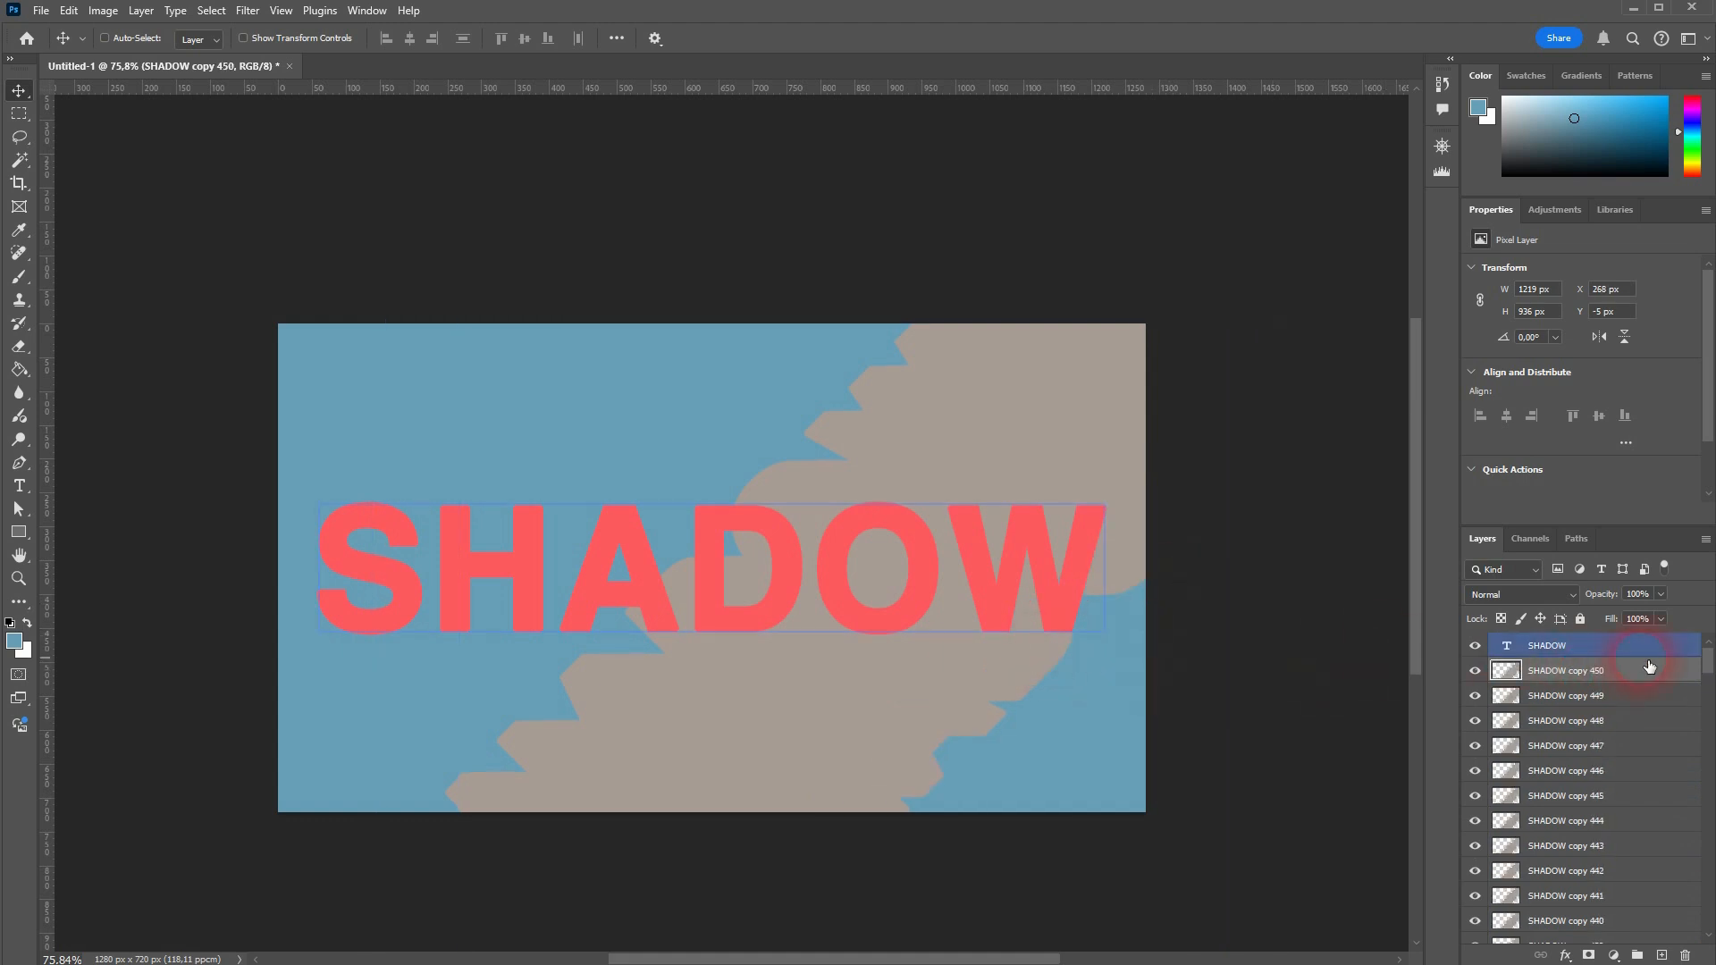
{"action": "key", "text": "alt+Right"}
{"action": "key", "text": "alt+Right"}
{"action": "key", "text": "alt+Right"}
{"action": "key", "text": "alt+Right"}
{"action": "key", "text": "alt+Right"}
{"action": "key", "text": "alt+Right"}
{"action": "key", "text": "alt+Right"}
{"action": "key", "text": "alt+Right"}
{"action": "key", "text": "alt+Right"}
{"action": "key", "text": "alt+Right"}
{"action": "key", "text": "alt+Right"}
{"action": "key", "text": "alt+Right"}
{"action": "key", "text": "alt+Right"}
{"action": "key", "text": "alt+Right"}
{"action": "key", "text": "alt+Right"}
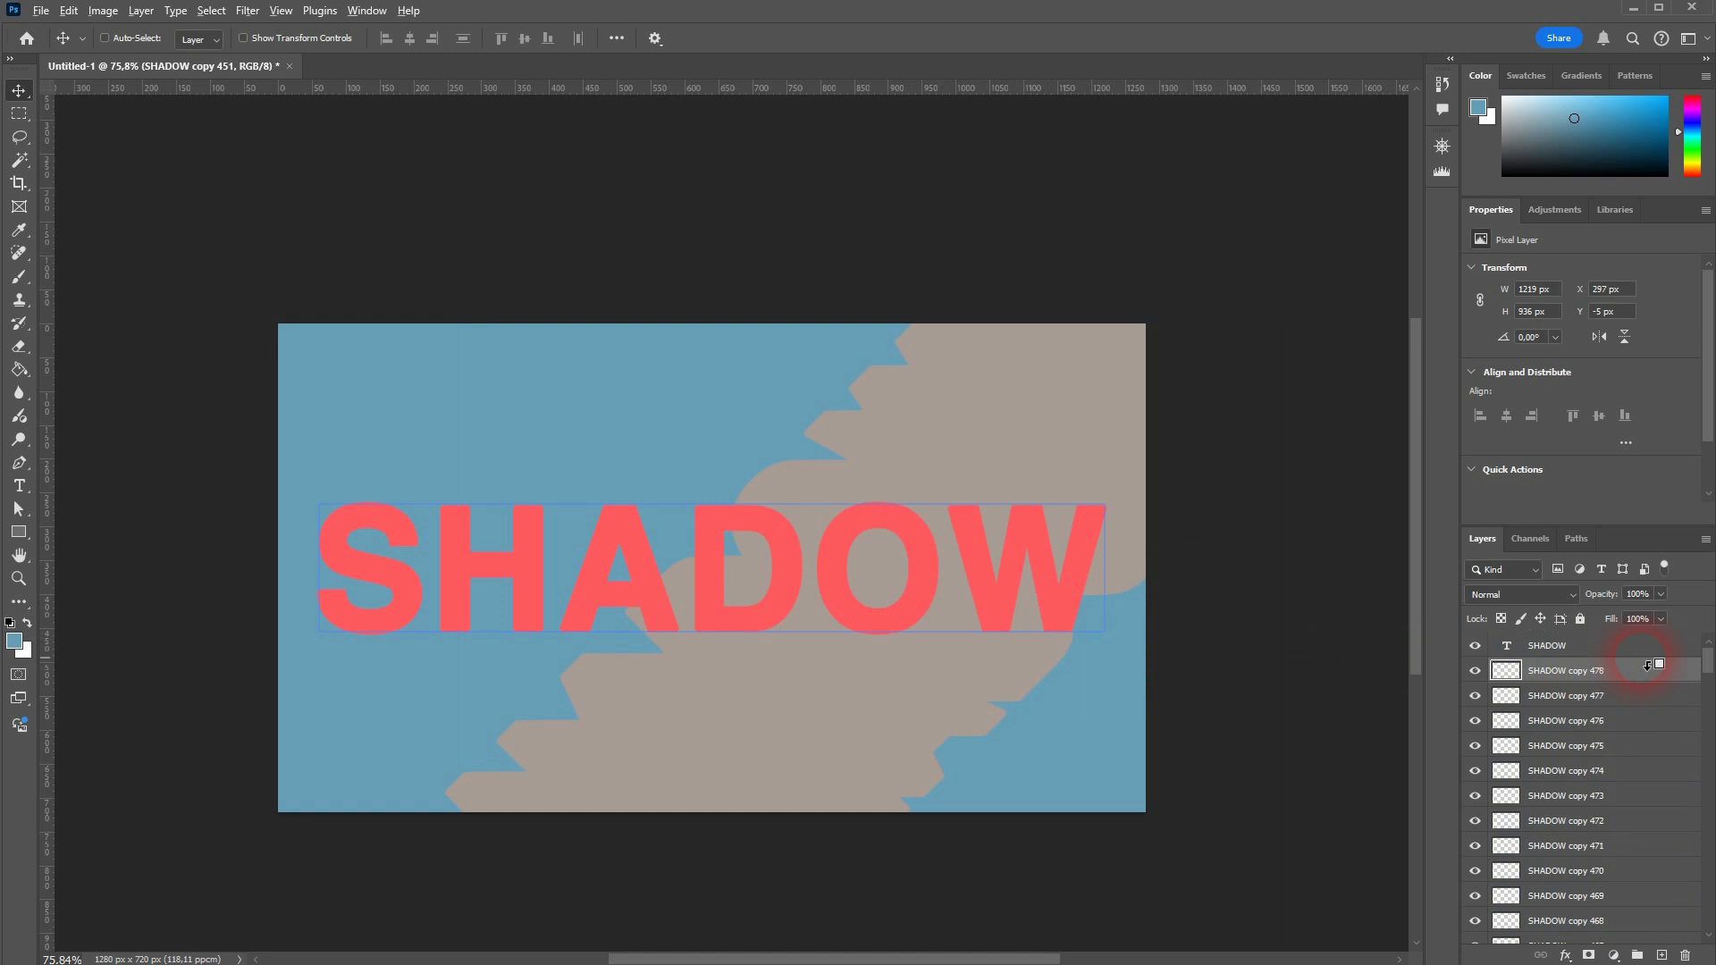
{"action": "key", "text": "alt+Right"}
{"action": "key", "text": "alt+Right"}
{"action": "key", "text": "alt+Right"}
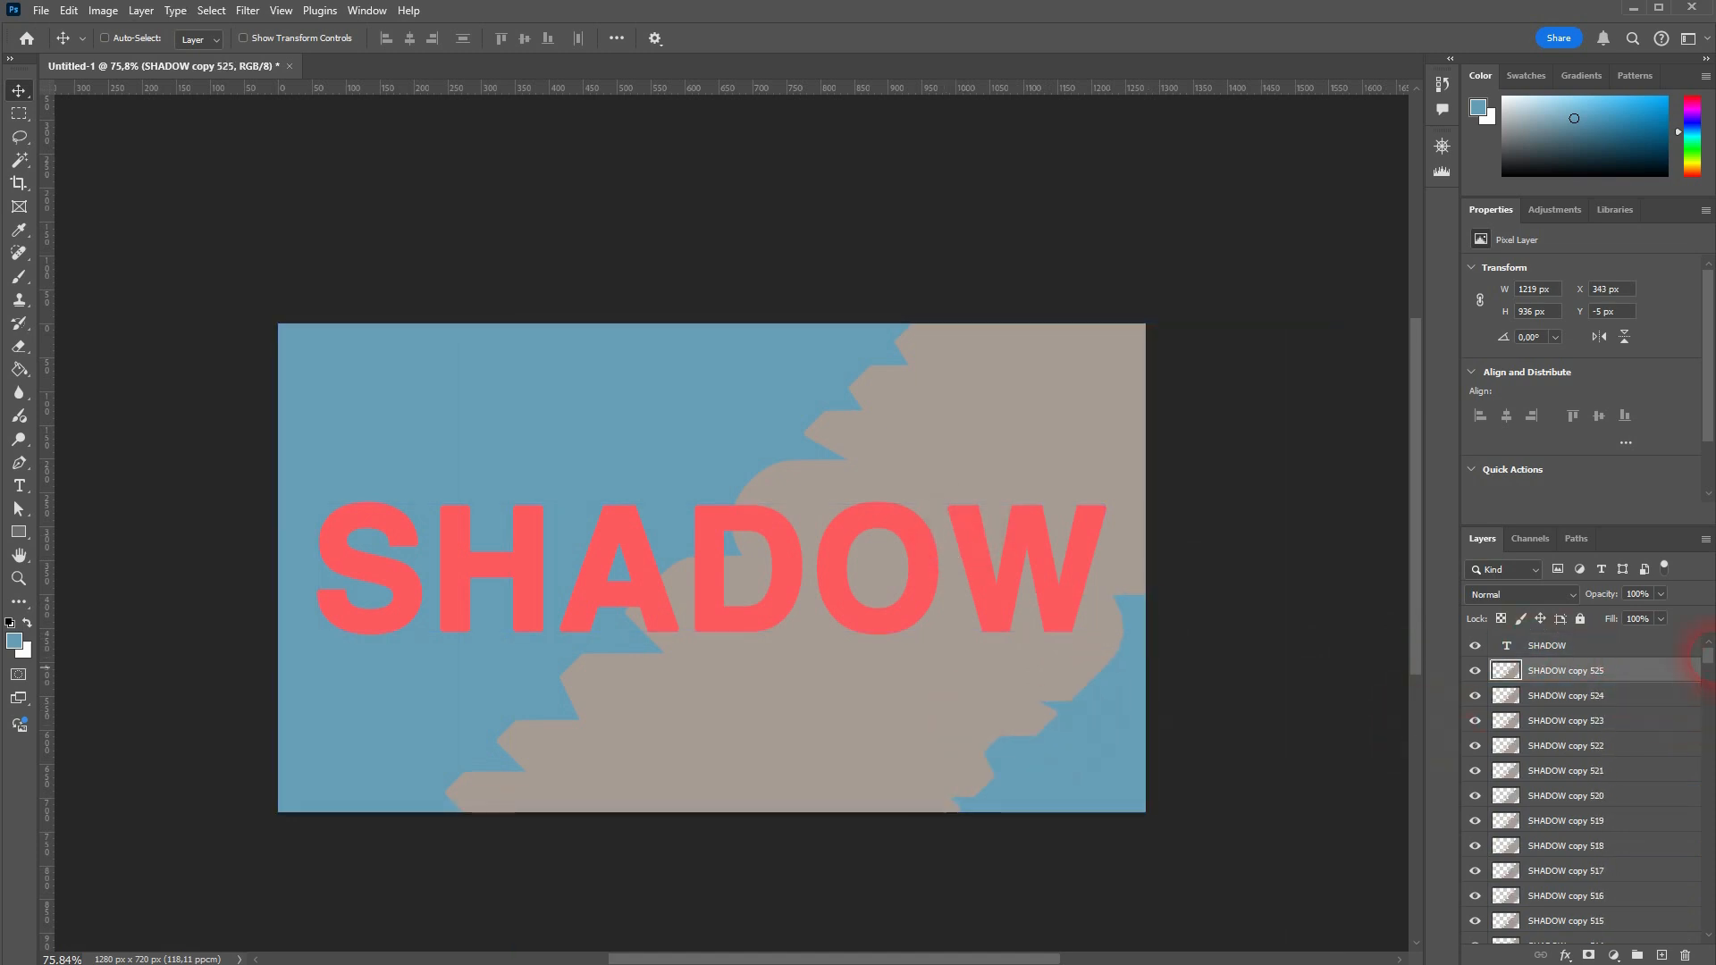
Step: Merge the gray layers from SHADOW copy 525 down to SHADOW copy 320 into a single layer
{"action": "left_click_drag", "start_coordinate": [1712, 663], "coordinate": [1709, 922]}
{"action": "left_click", "coordinate": [1575, 908], "text": "shift"}
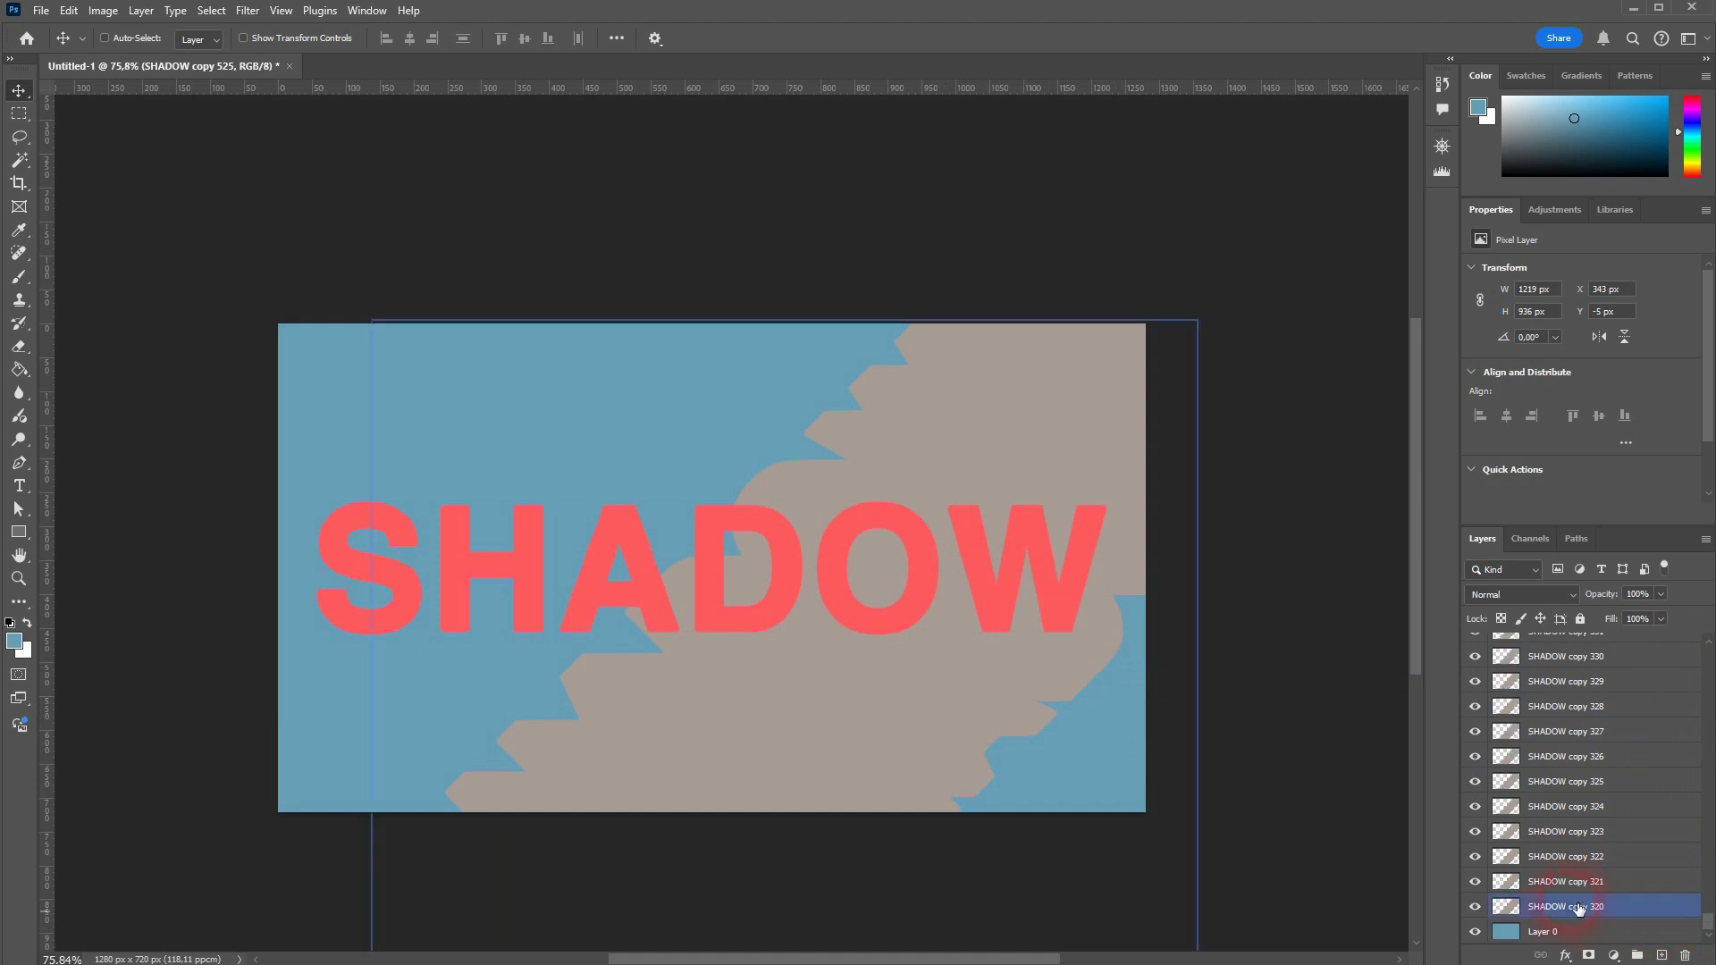
{"action": "key", "text": "ctrl+e"}
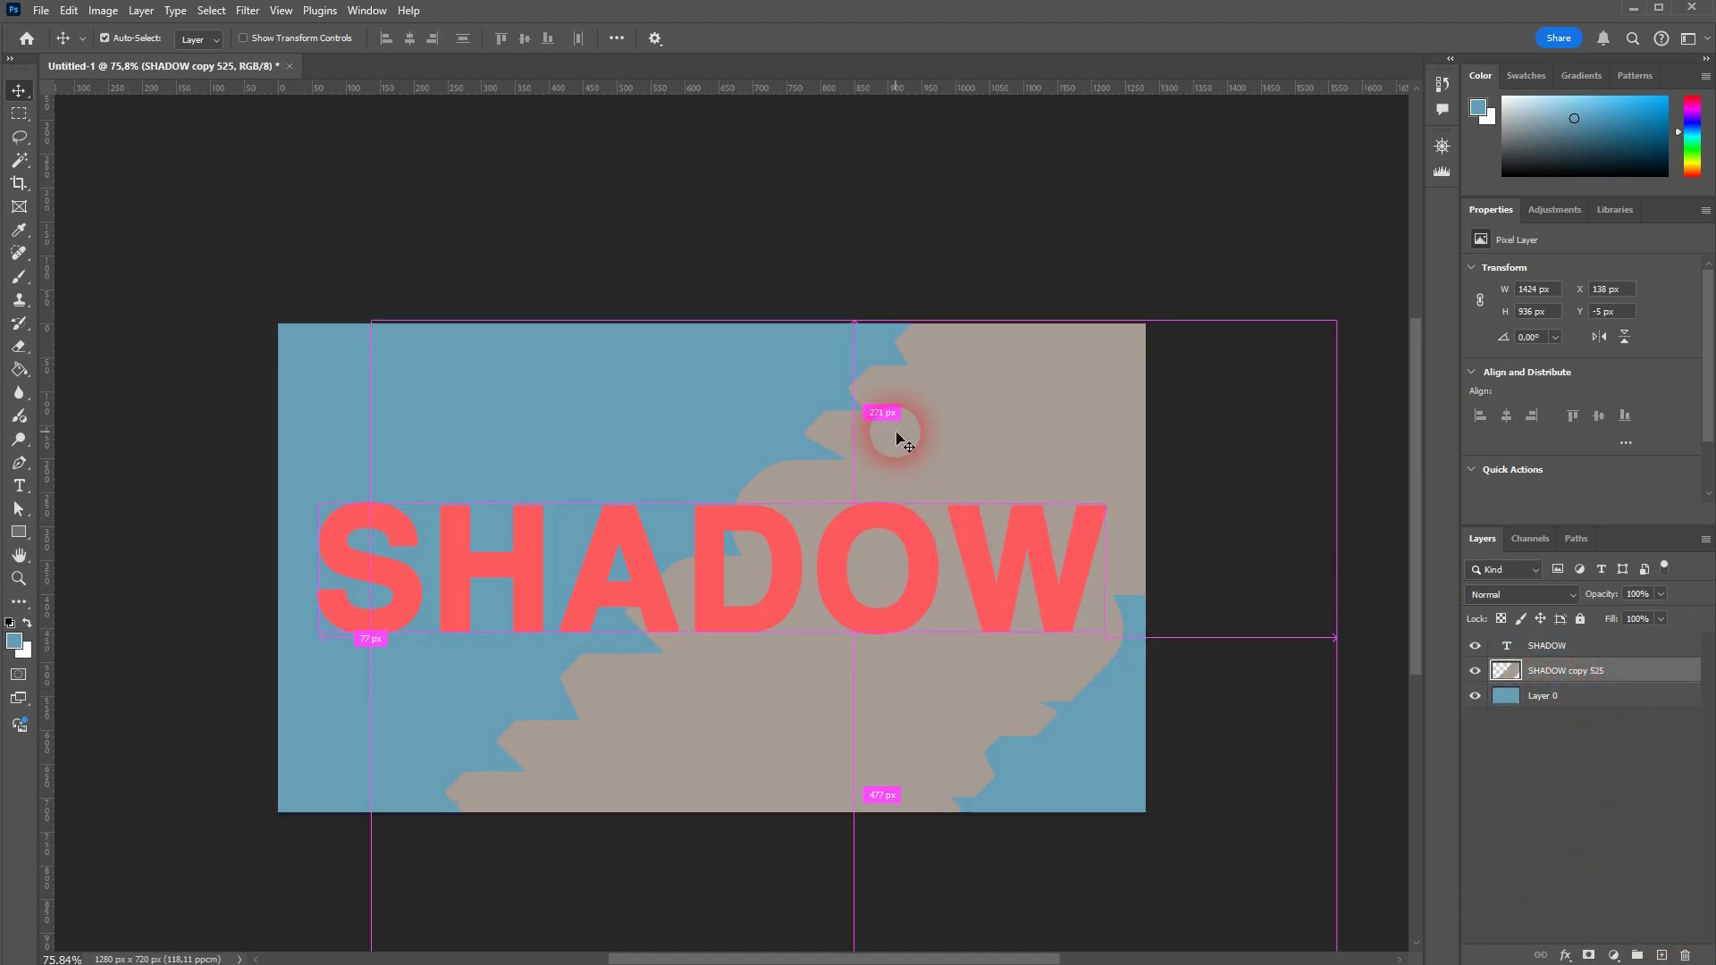
Step: Rotate the extended, merged shadow layer by 45 degrees with Free Transform
{"action": "key", "text": "ctrl+t"}
{"action": "type", "text": "45"}
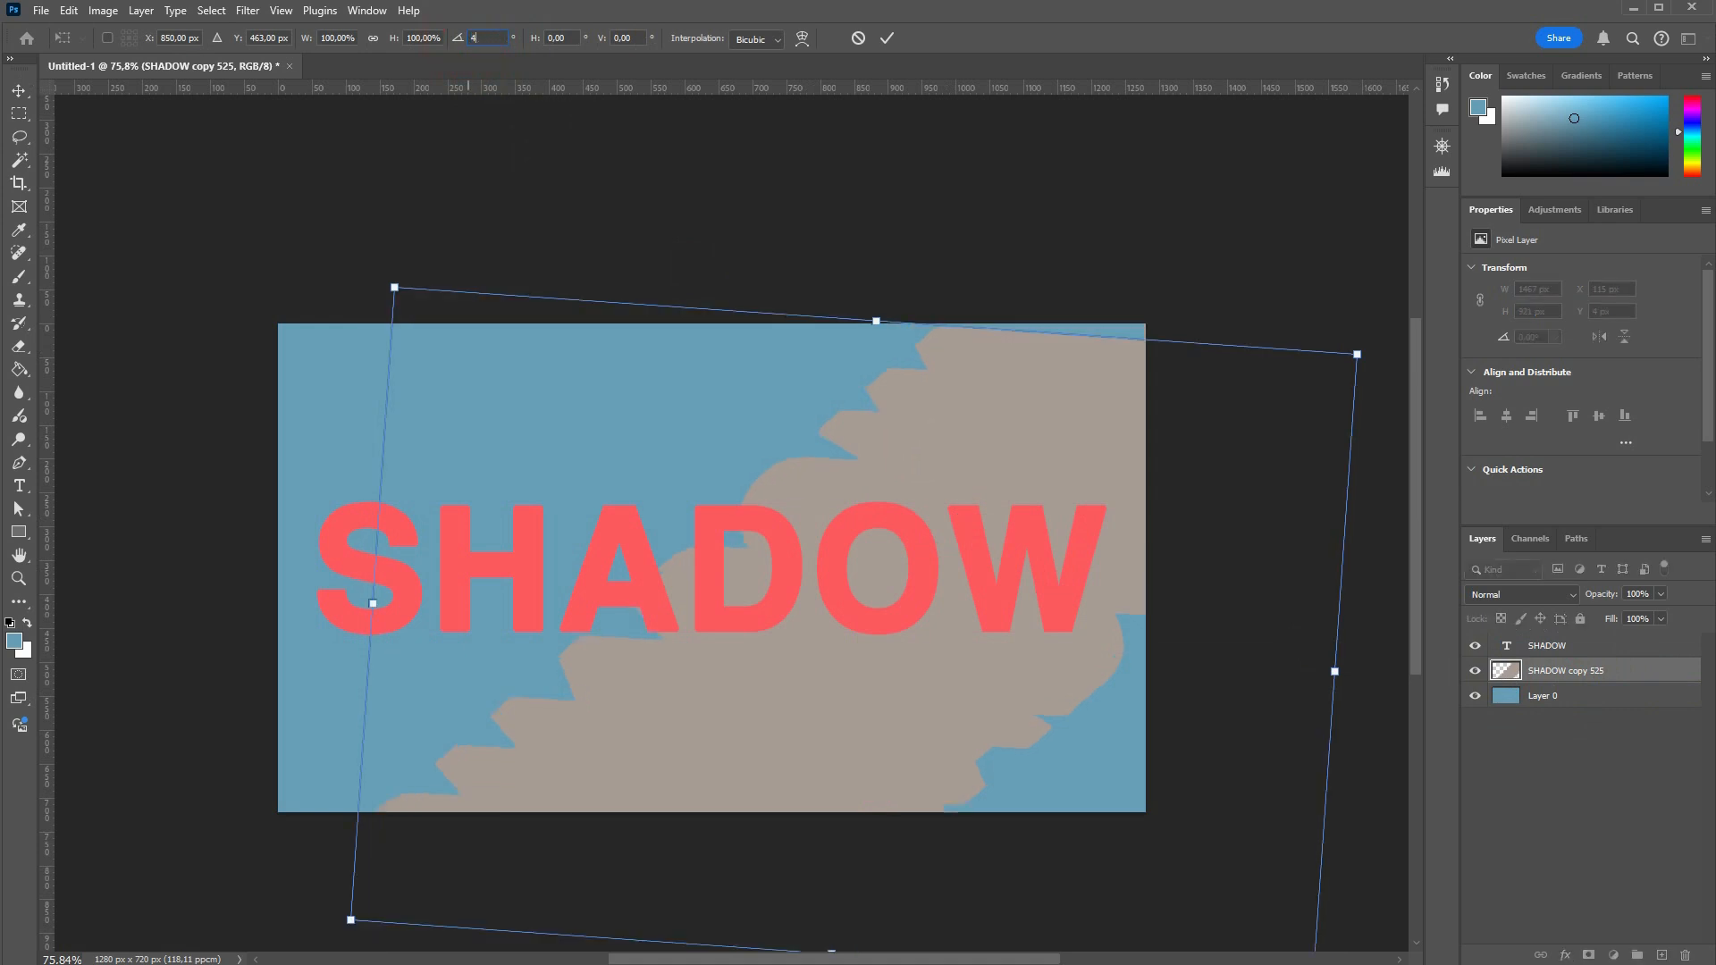
{"action": "key", "text": "Return"}
{"action": "key", "text": "Return"}
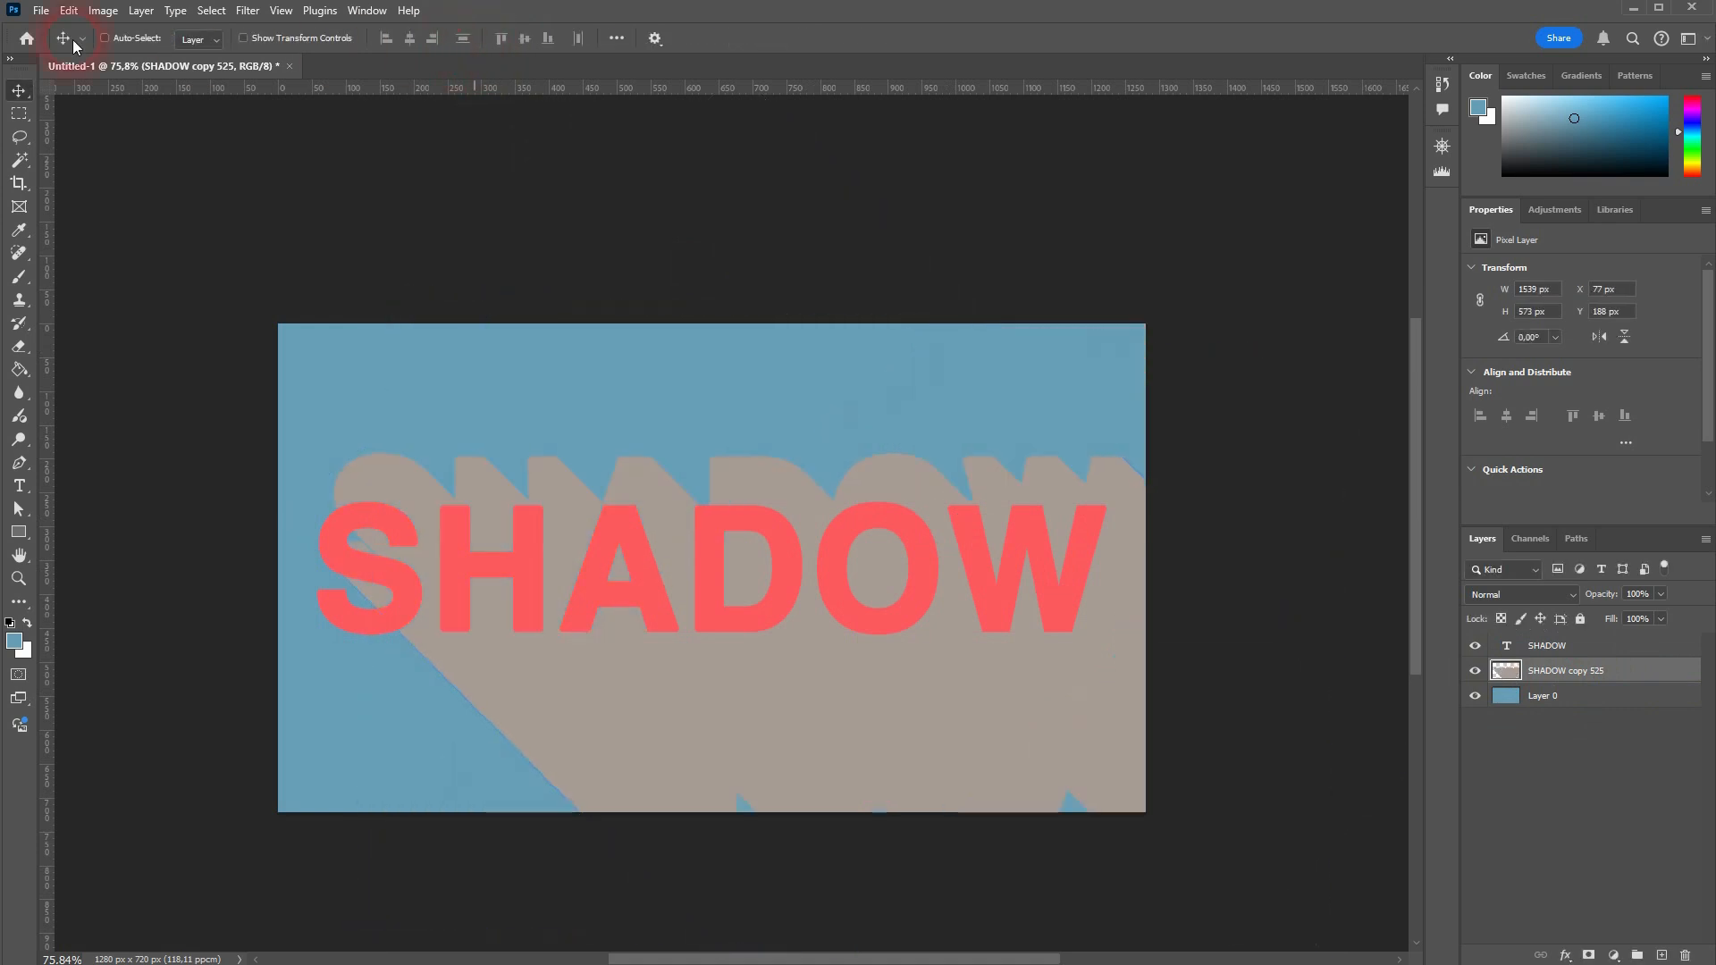
Step: Move the extended shadow so it starts exactly behind the red SHADOW letters, at about X 61 px, Y 266 px
{"action": "left_click_drag", "start_coordinate": [402, 467], "coordinate": [396, 536]}
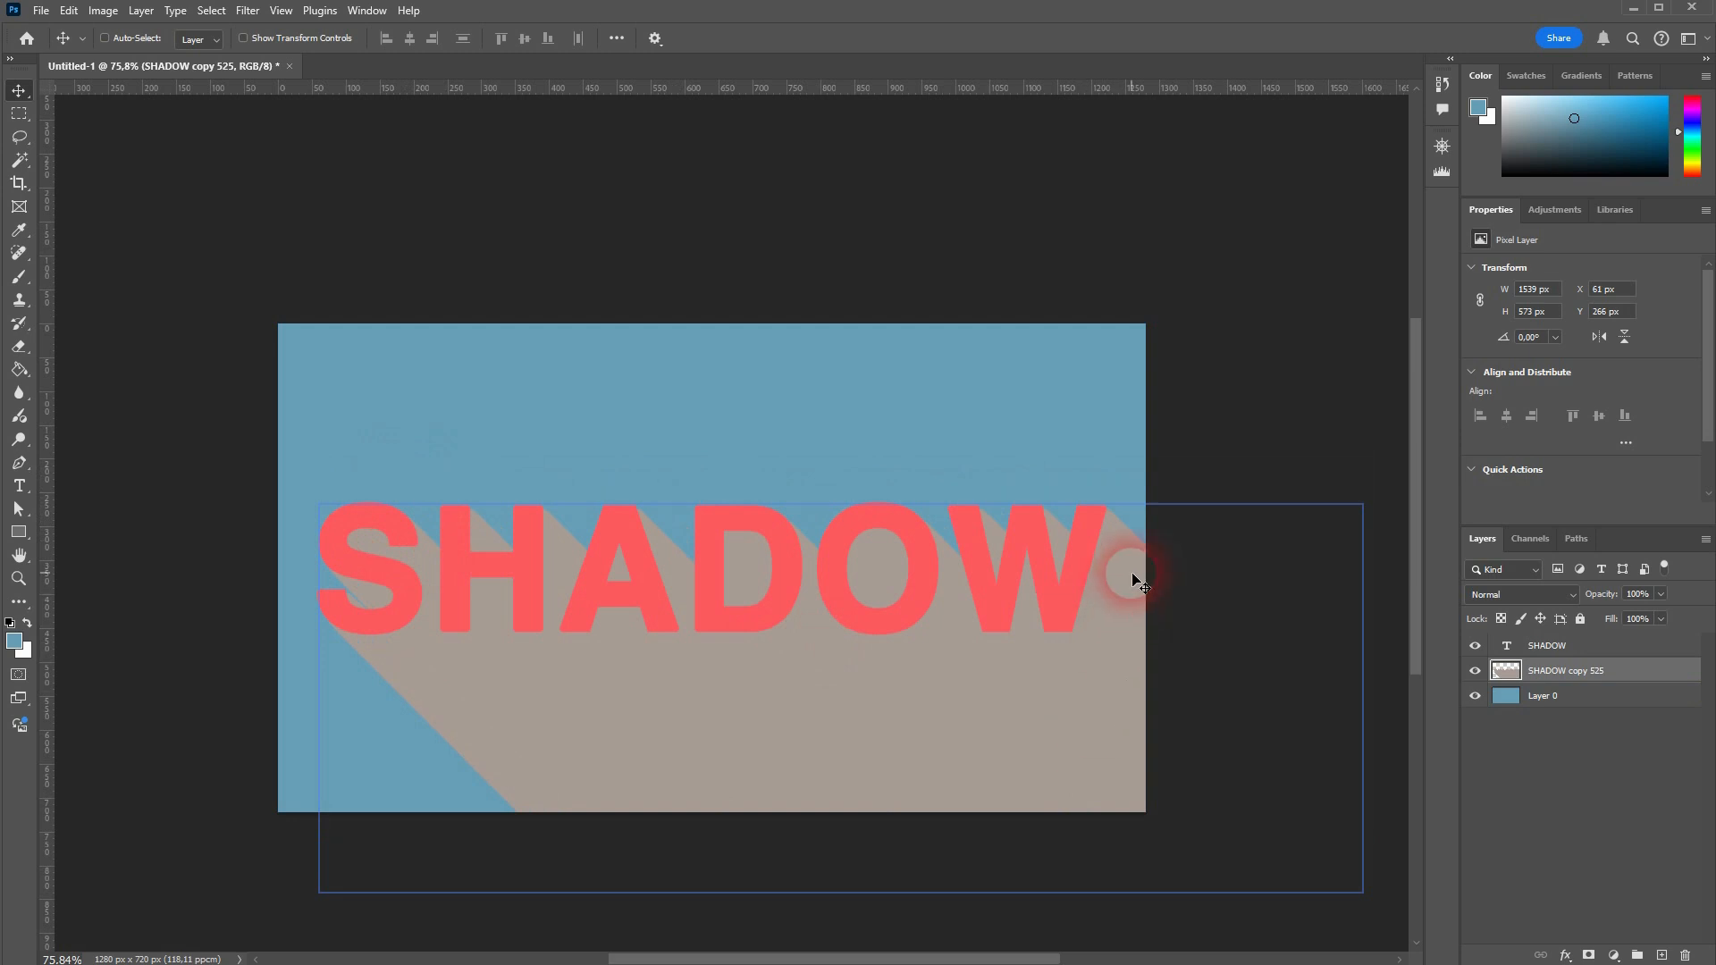
{"action": "scroll", "coordinate": [1249, 712], "scroll_direction": "down", "scroll_amount": 3}
{"action": "scroll", "coordinate": [801, 682], "scroll_direction": "up", "scroll_amount": 4}
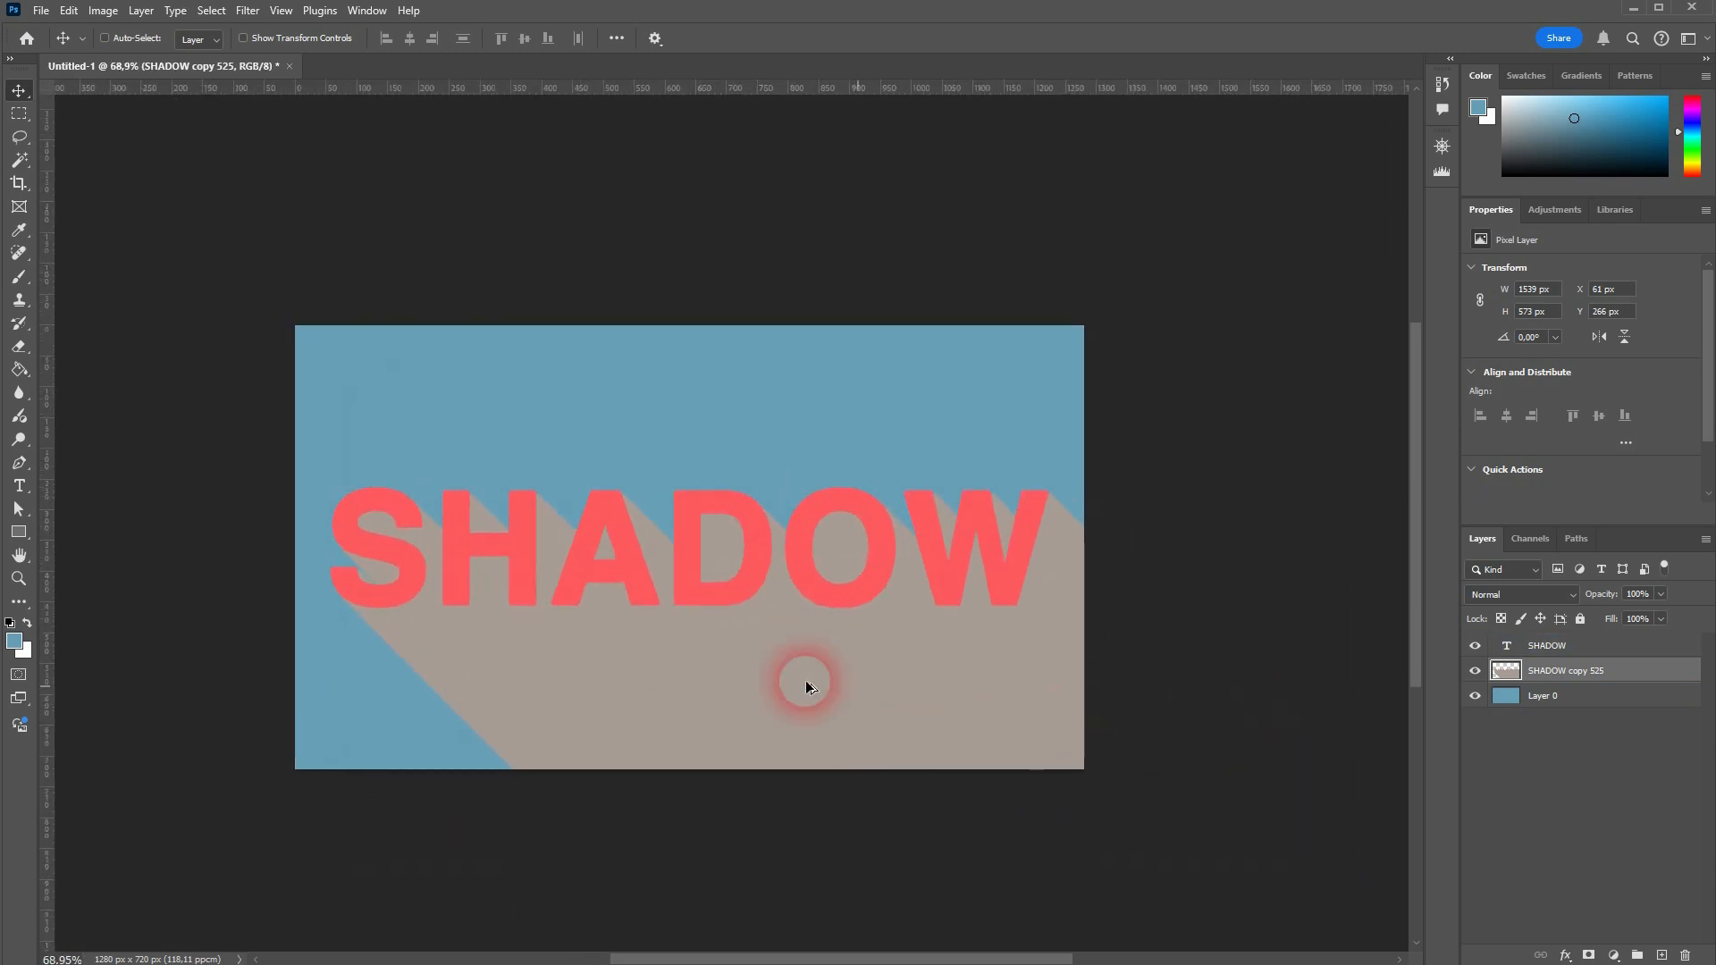
{"action": "scroll", "coordinate": [632, 630], "scroll_direction": "up", "scroll_amount": 2}
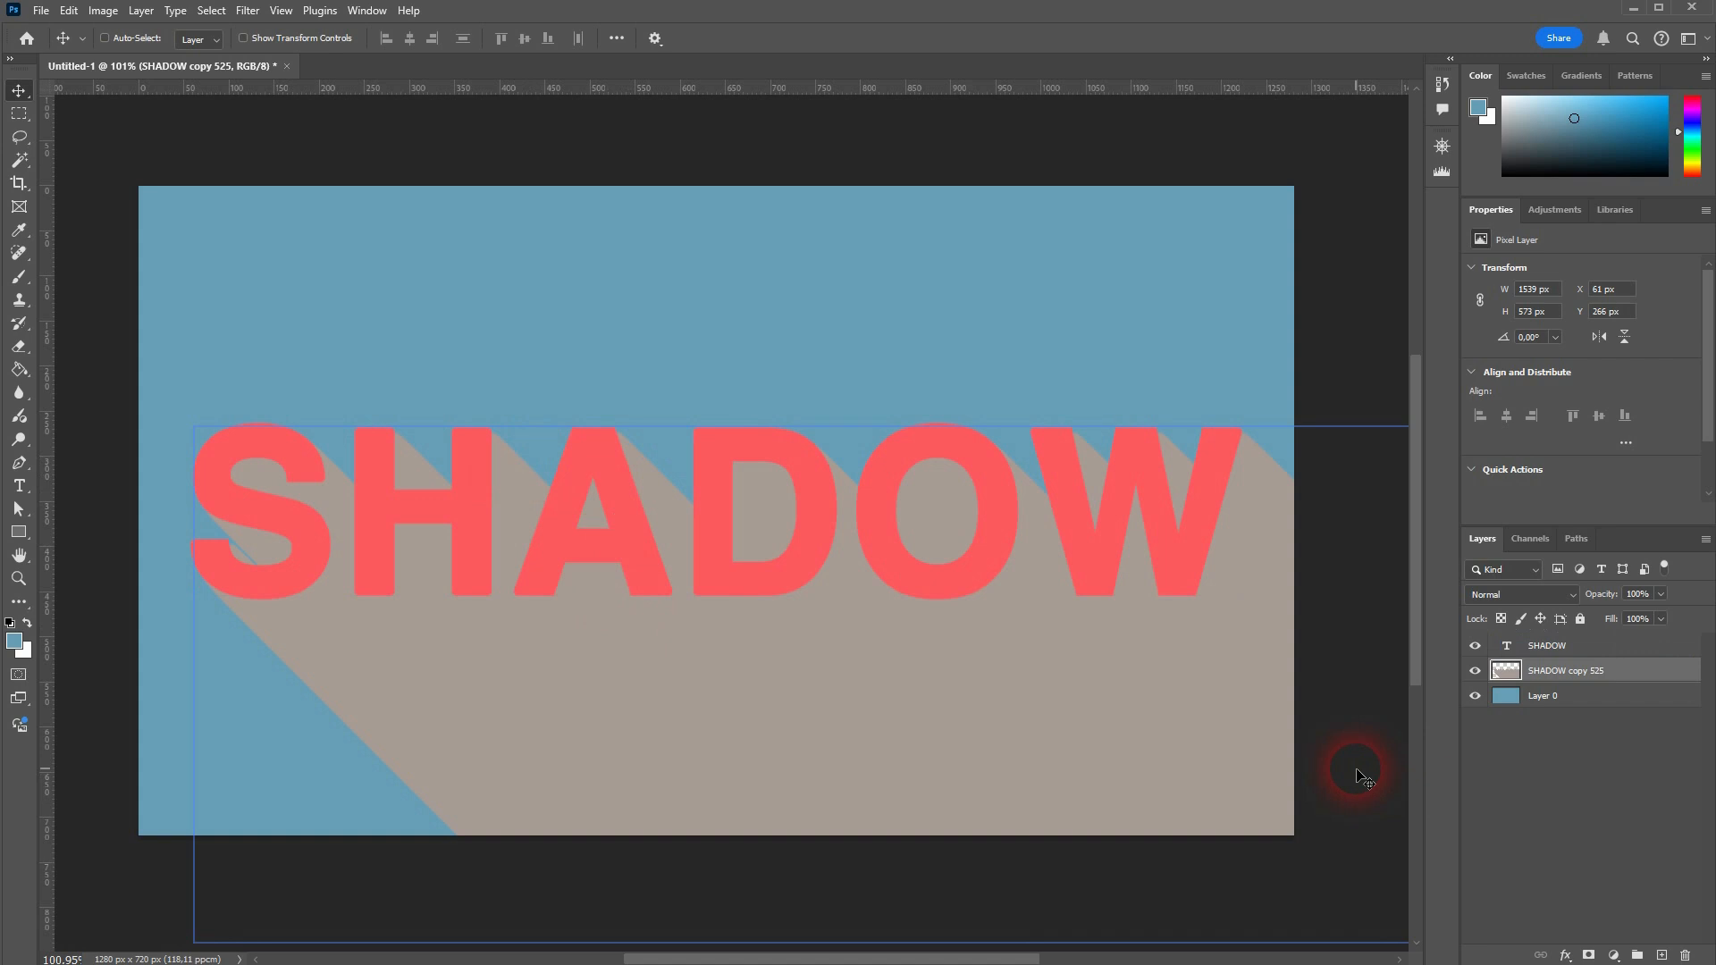
Step: Apply a Color Overlay layer style in orange ffa85a, with Normal blending and 100% opacity, to the merged shadow layer
{"action": "right_click", "coordinate": [1533, 678]}
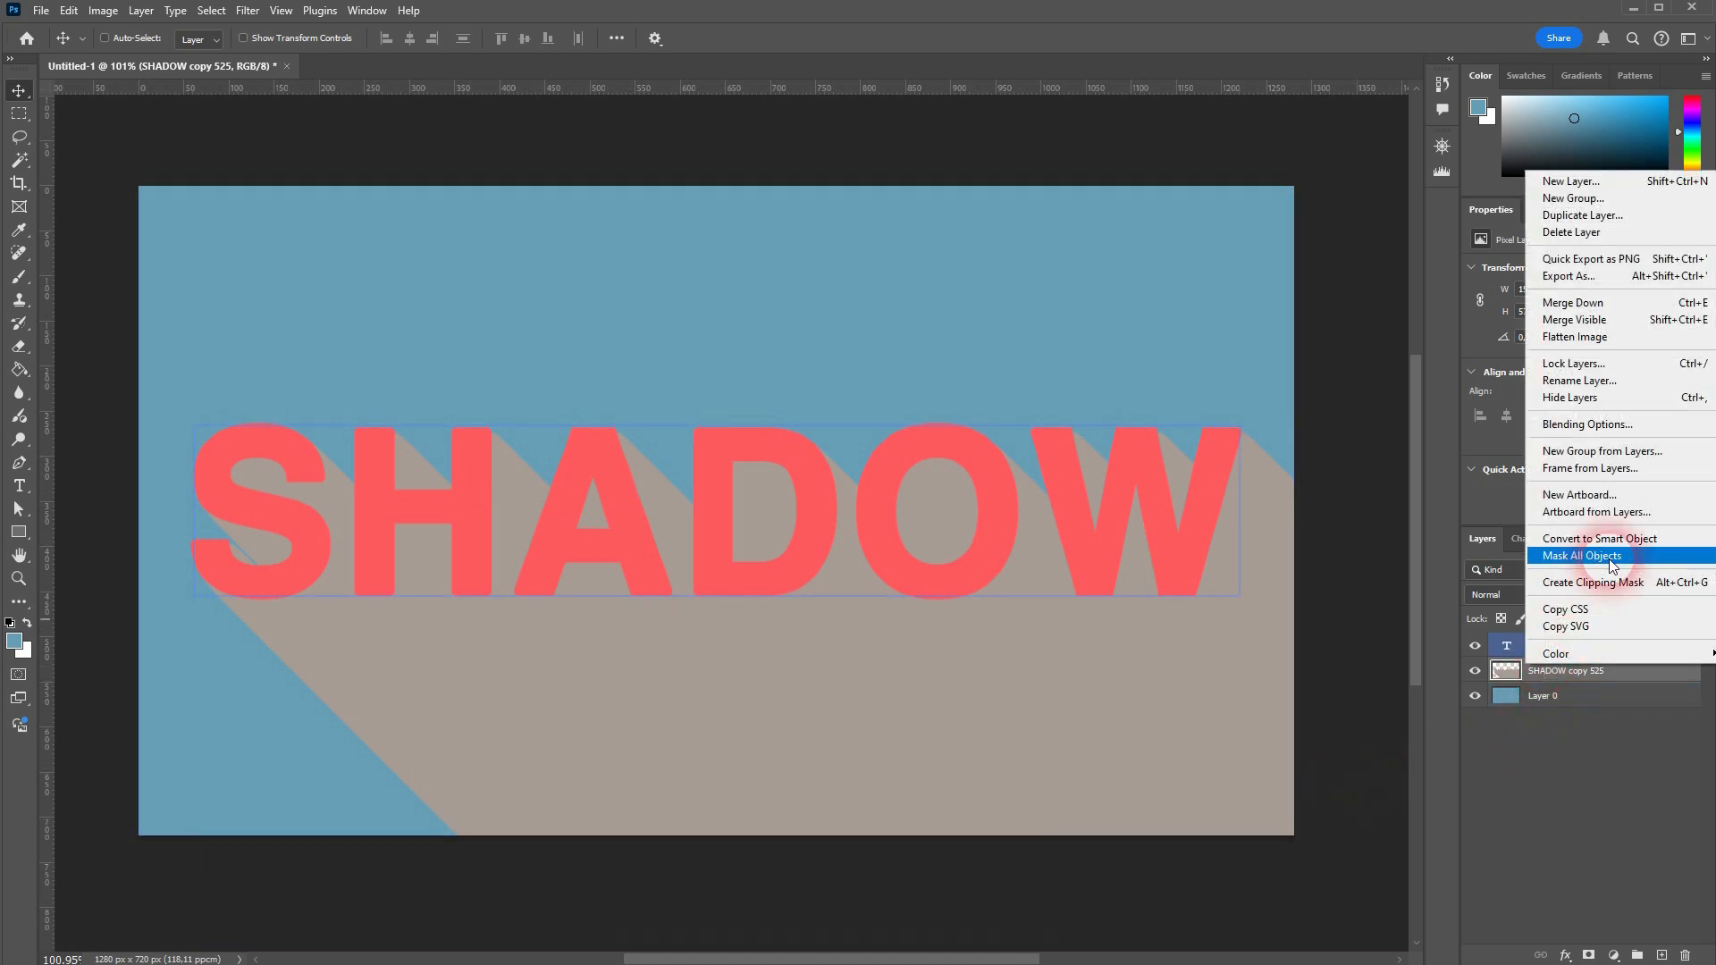
{"action": "left_click", "coordinate": [1589, 424]}
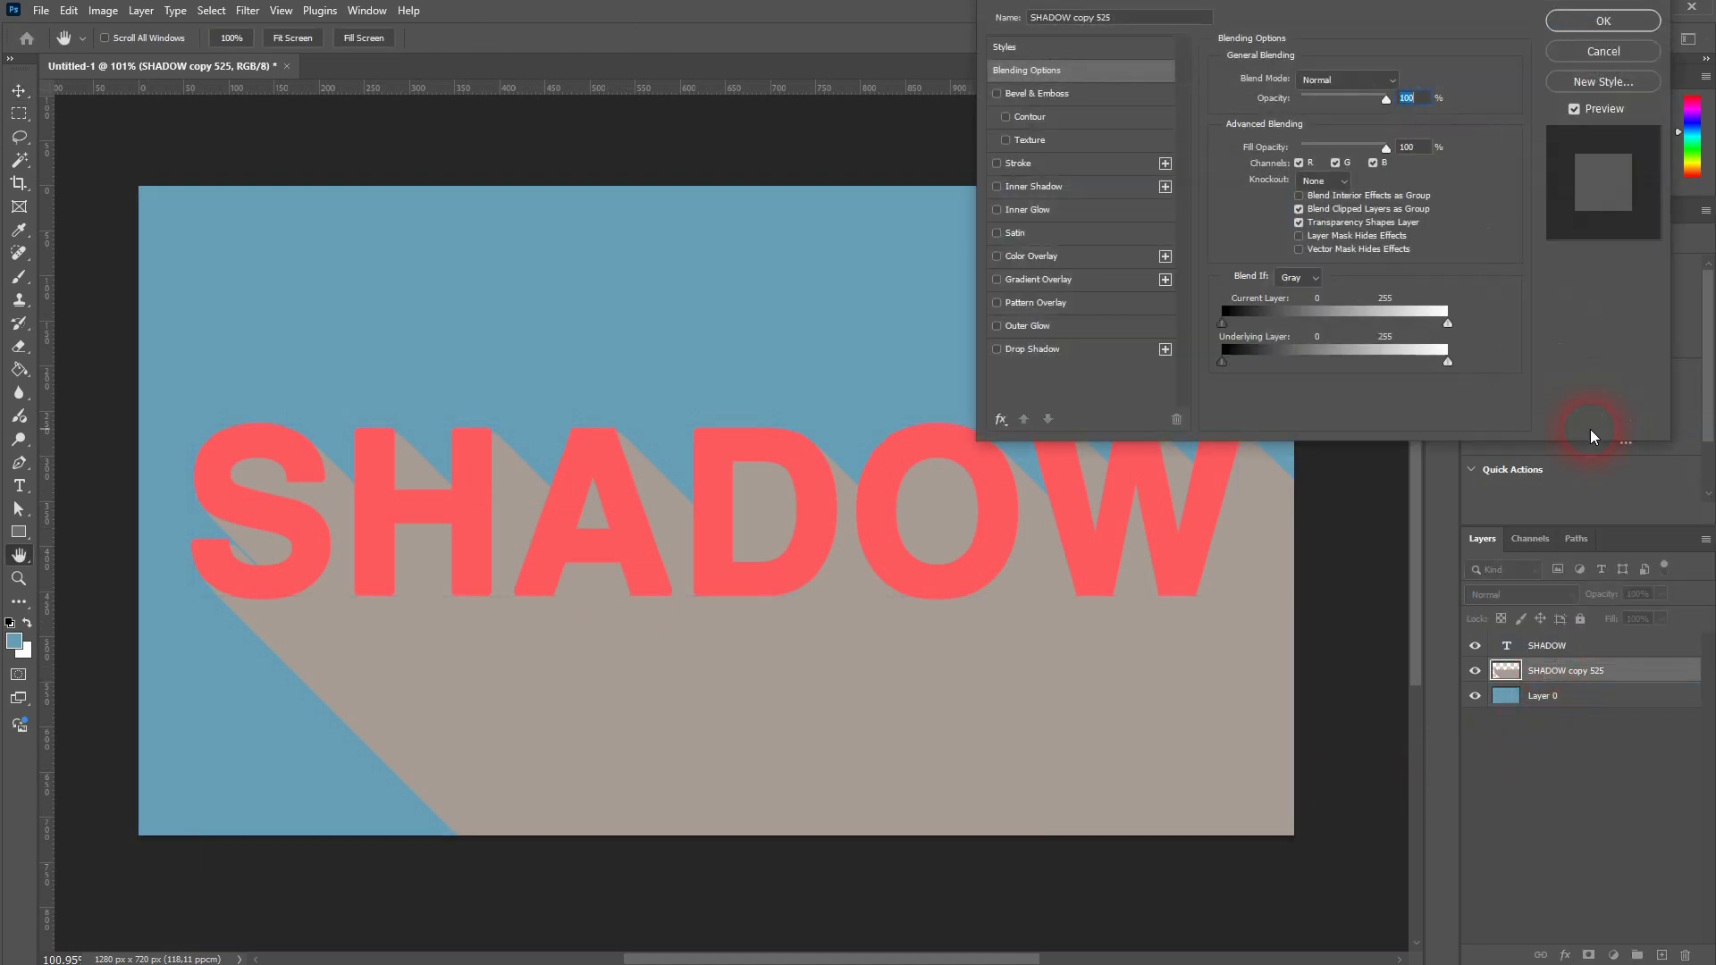
{"action": "left_click", "coordinate": [1021, 256]}
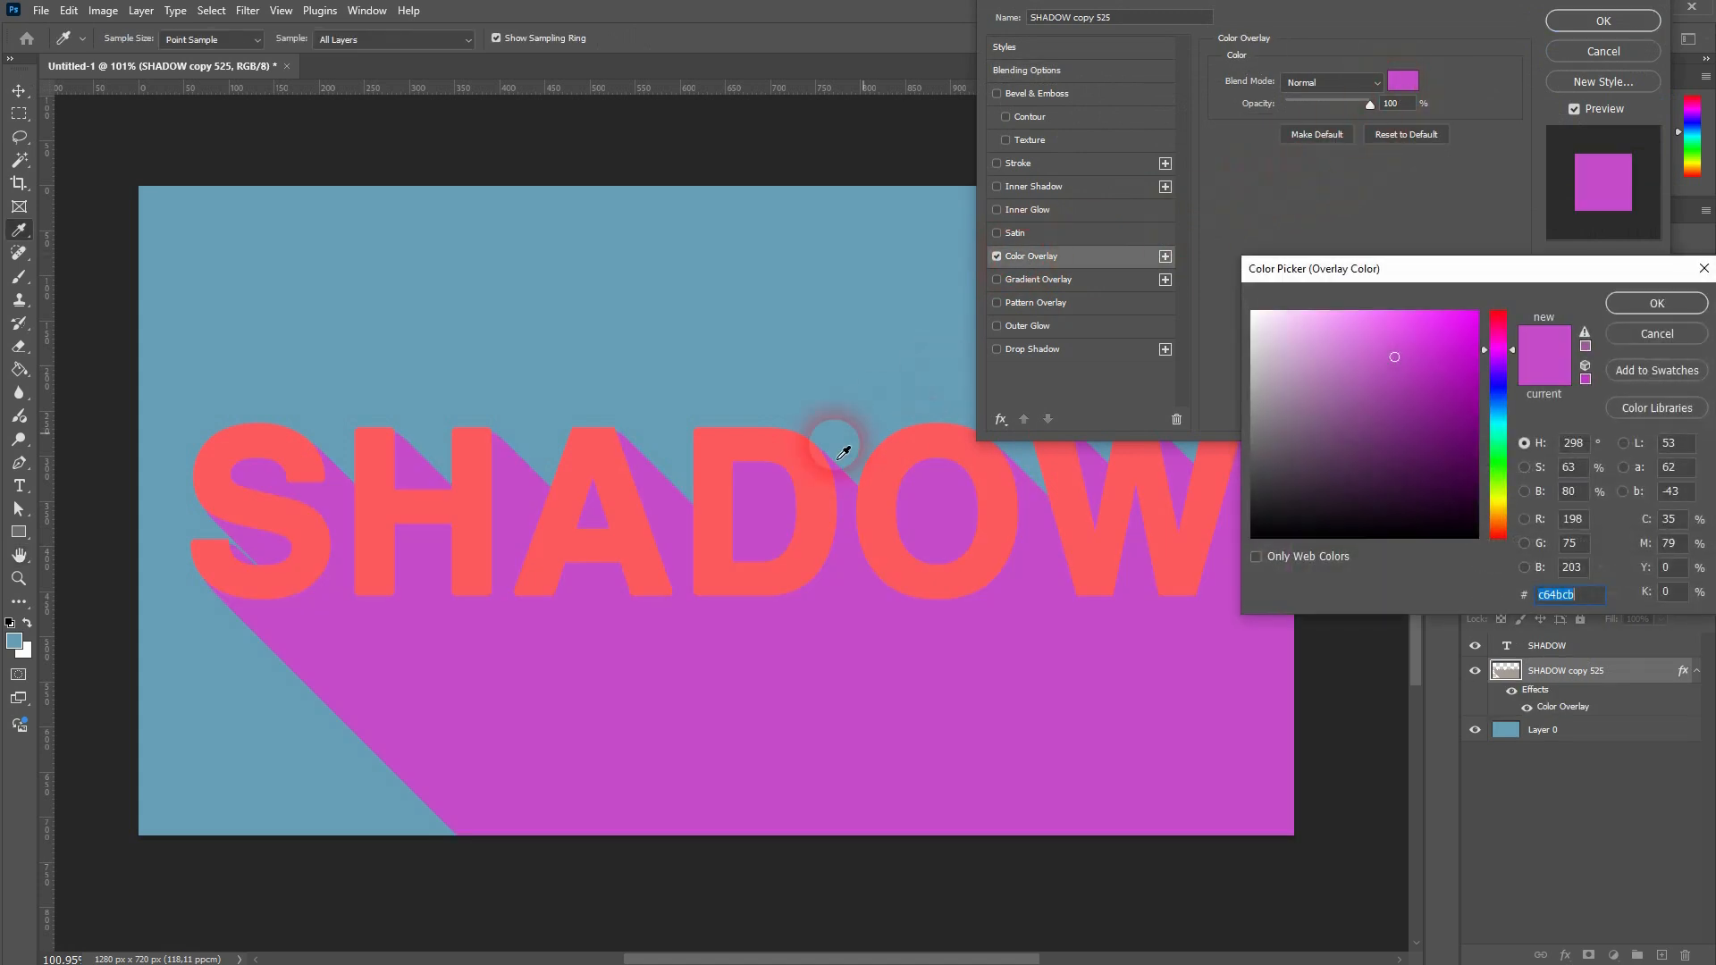
{"action": "left_click", "coordinate": [801, 452]}
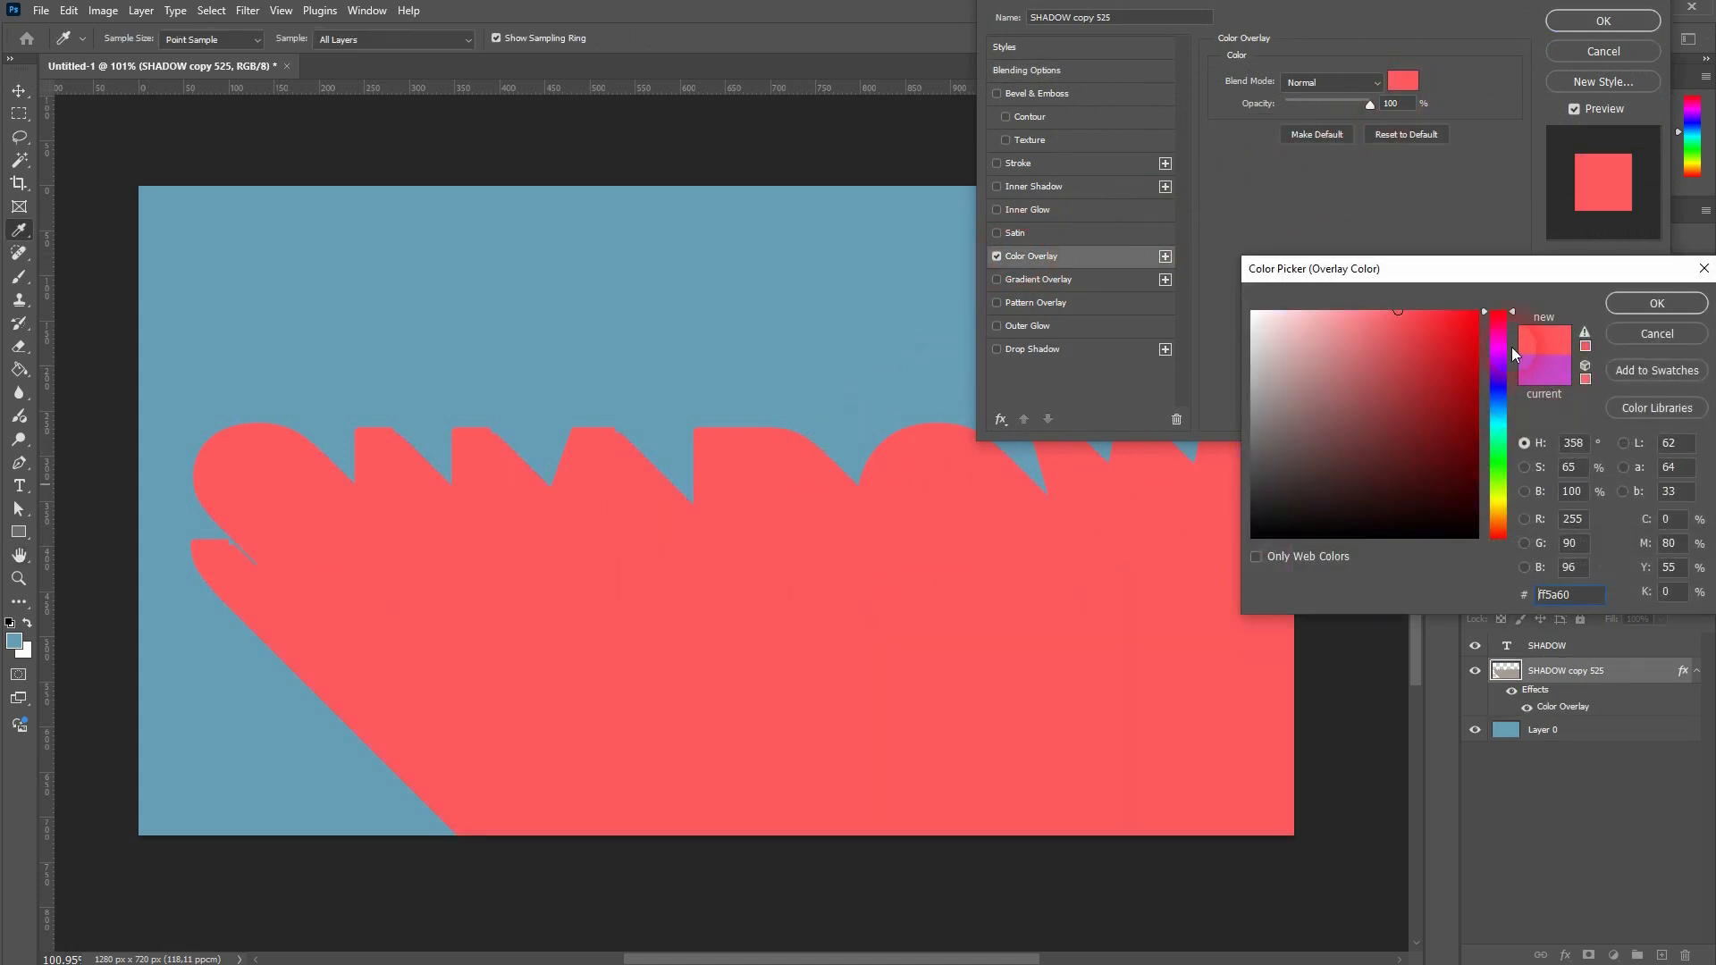
{"action": "left_click_drag", "start_coordinate": [1510, 312], "coordinate": [1512, 520]}
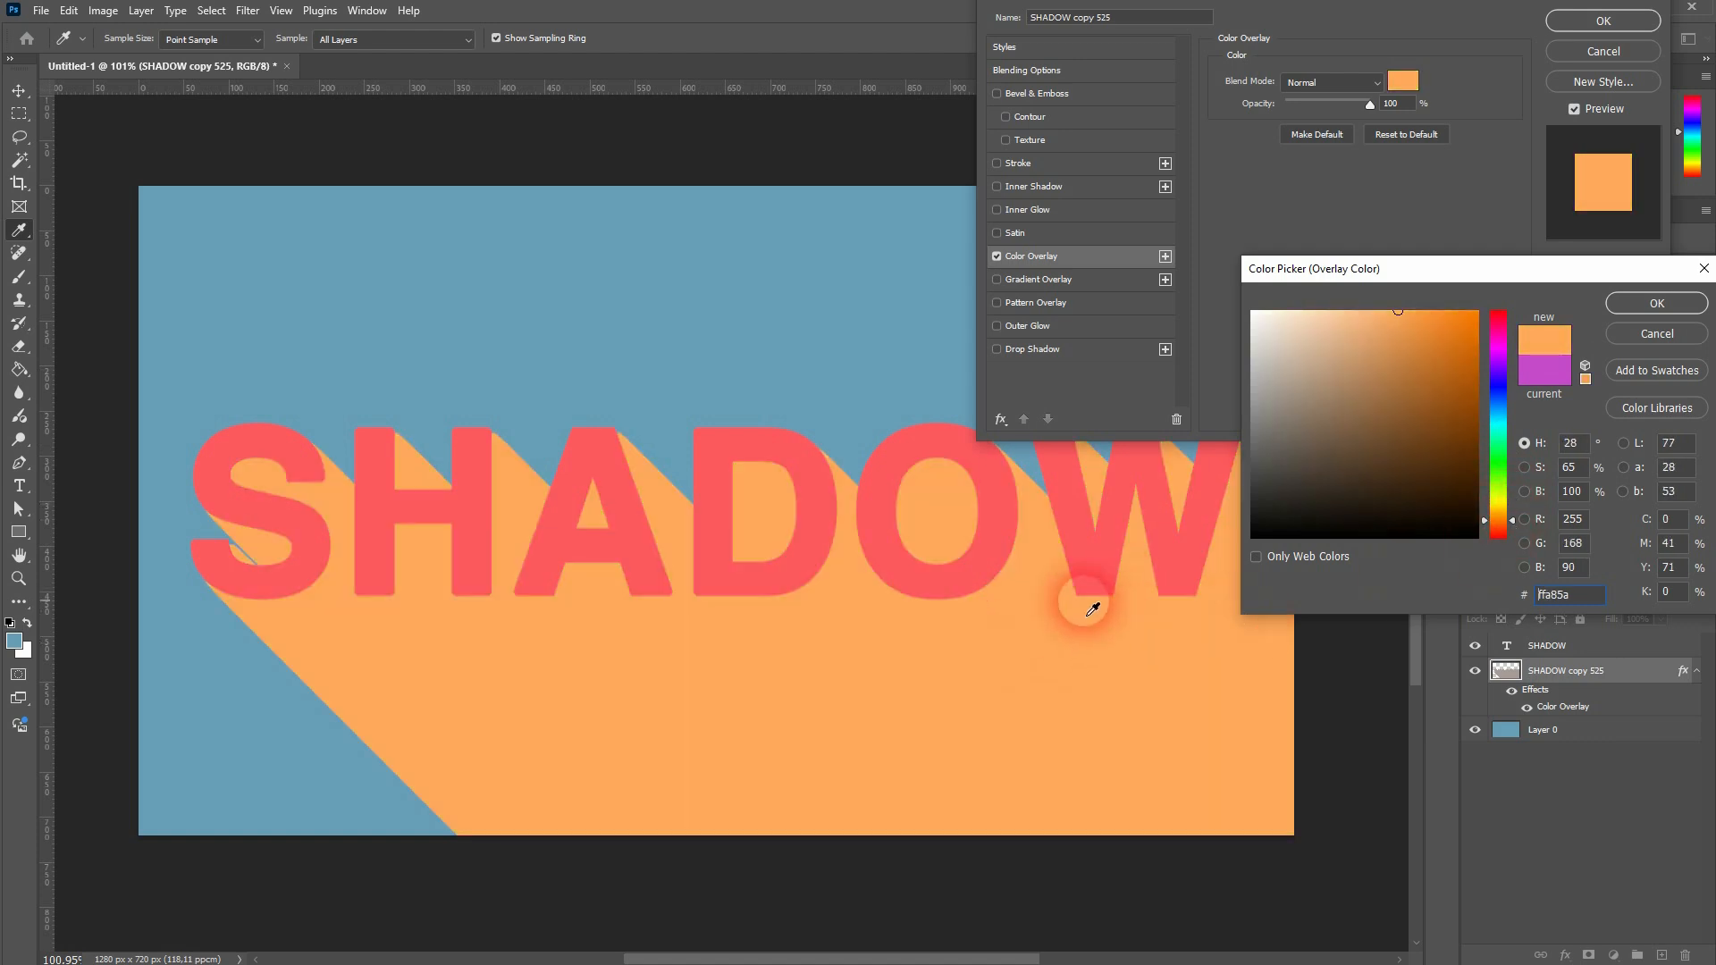
{"action": "left_click", "coordinate": [1666, 311]}
{"action": "left_click", "coordinate": [1605, 22]}
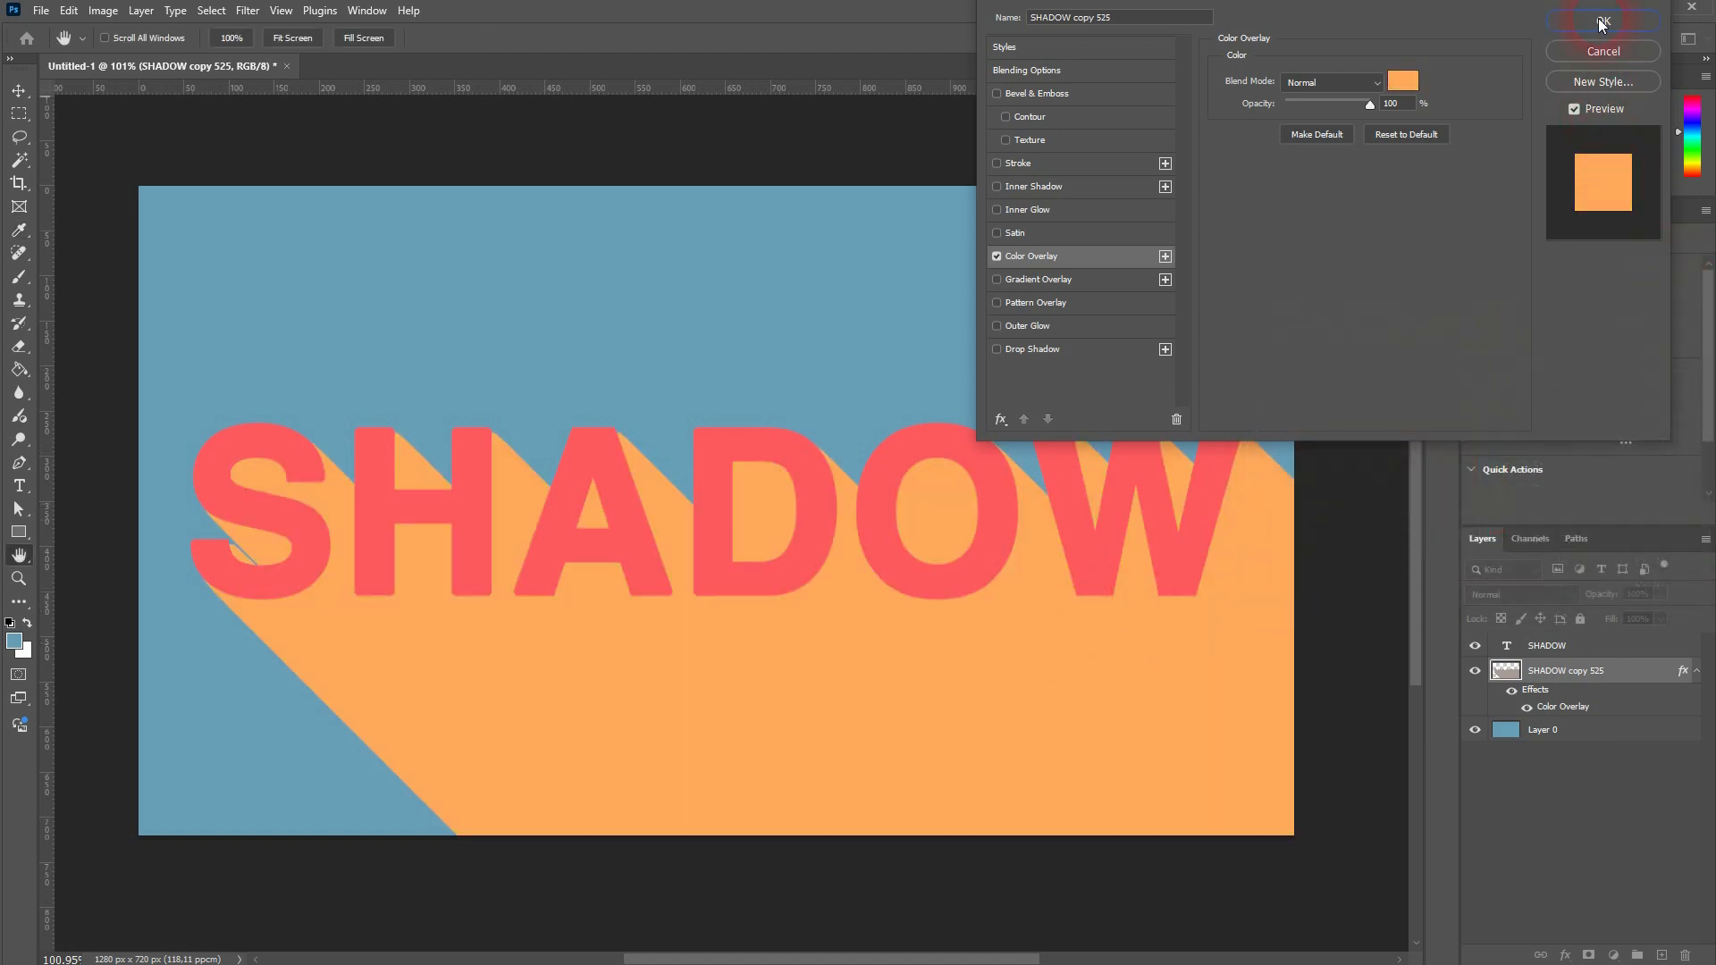
Step: Fill the background on Layer 0 with a dusty red foreground color, RGB 184, 104, 104, using the Paint Bucket
{"action": "left_click", "coordinate": [1591, 735]}
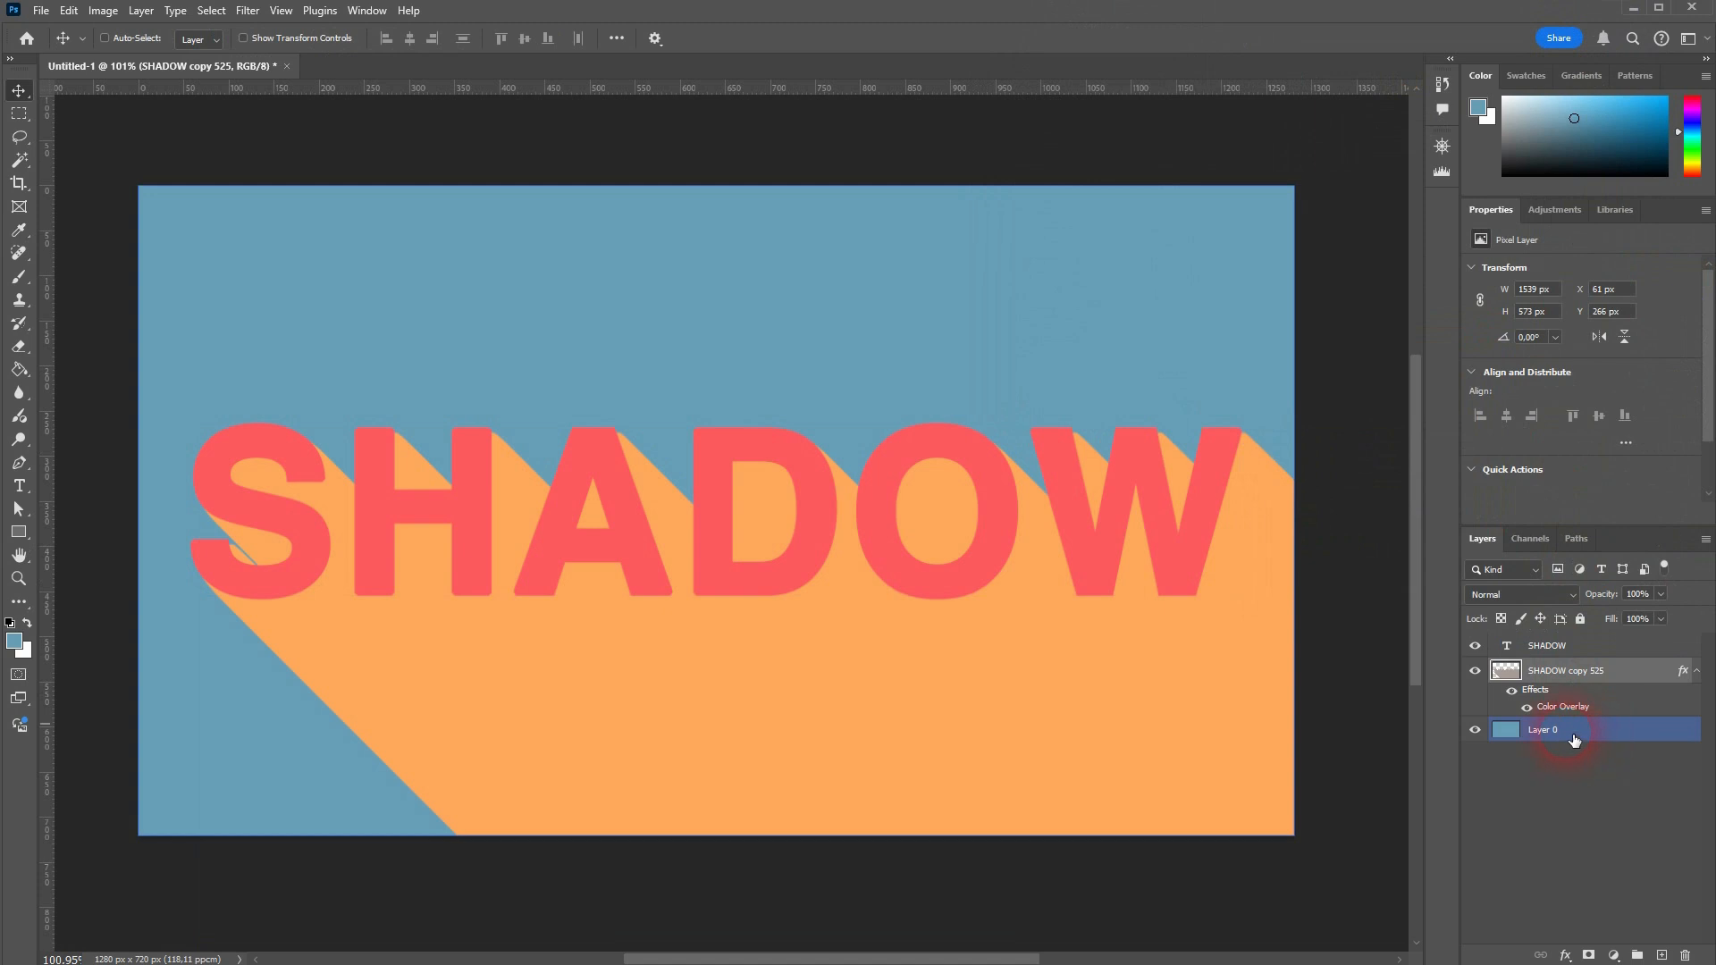
{"action": "left_click", "coordinate": [24, 645]}
{"action": "left_click", "coordinate": [1499, 311]}
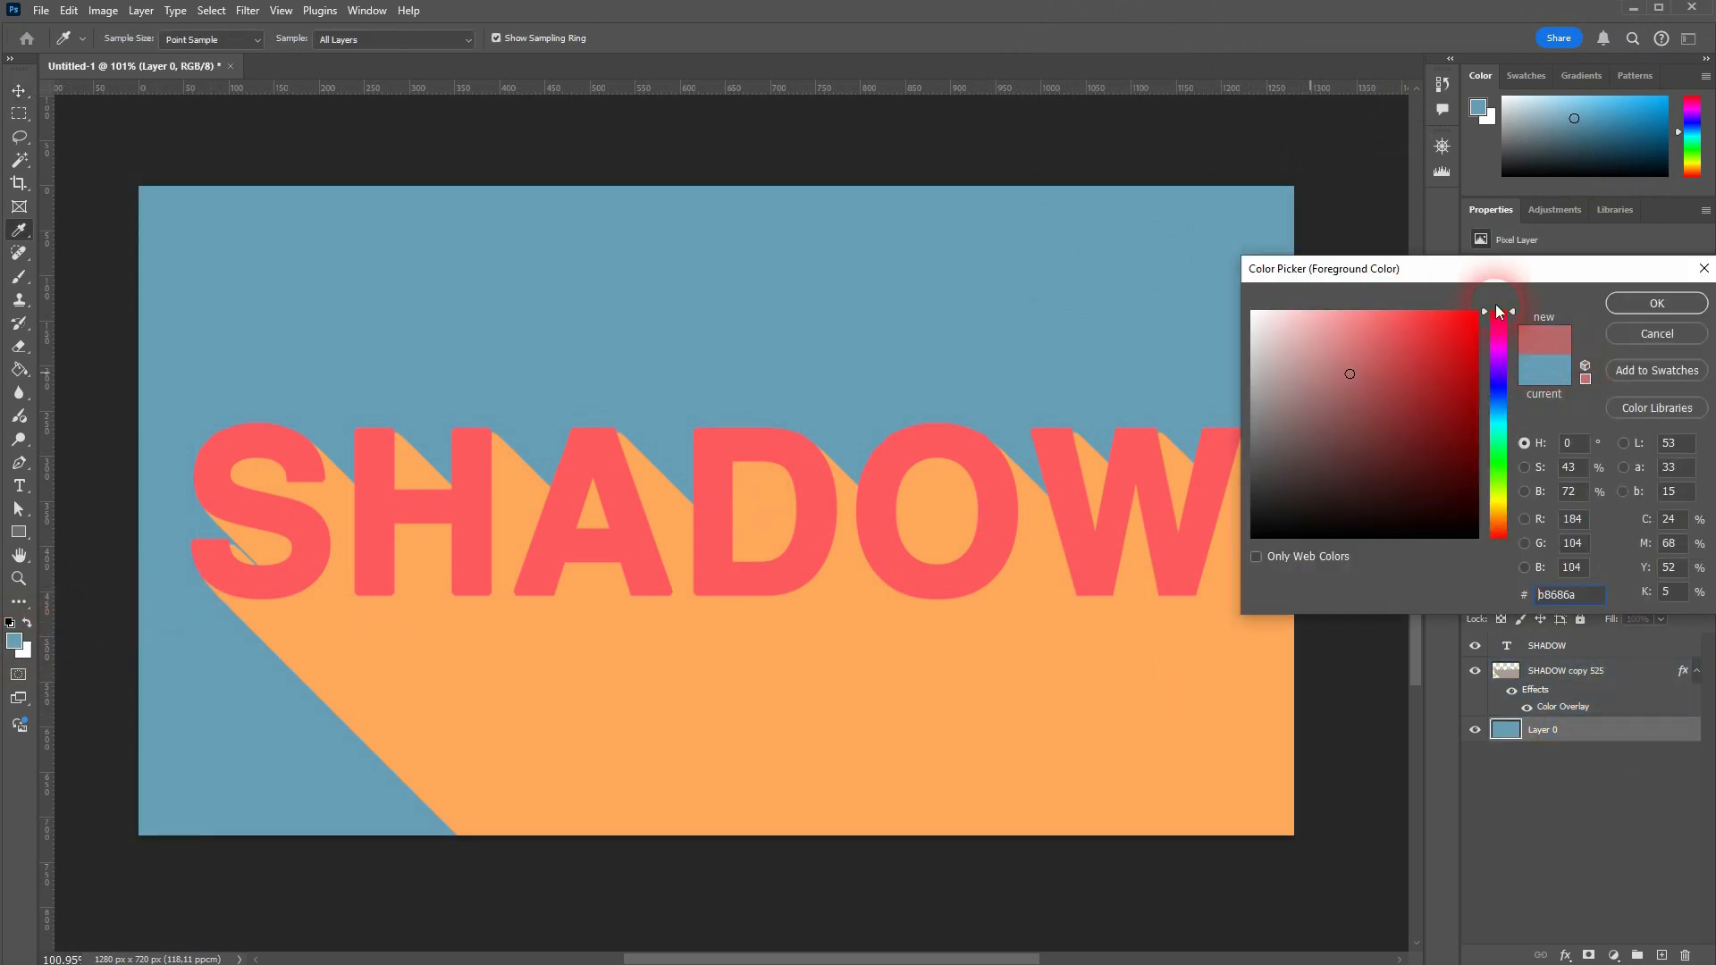
{"action": "left_click", "coordinate": [1656, 304]}
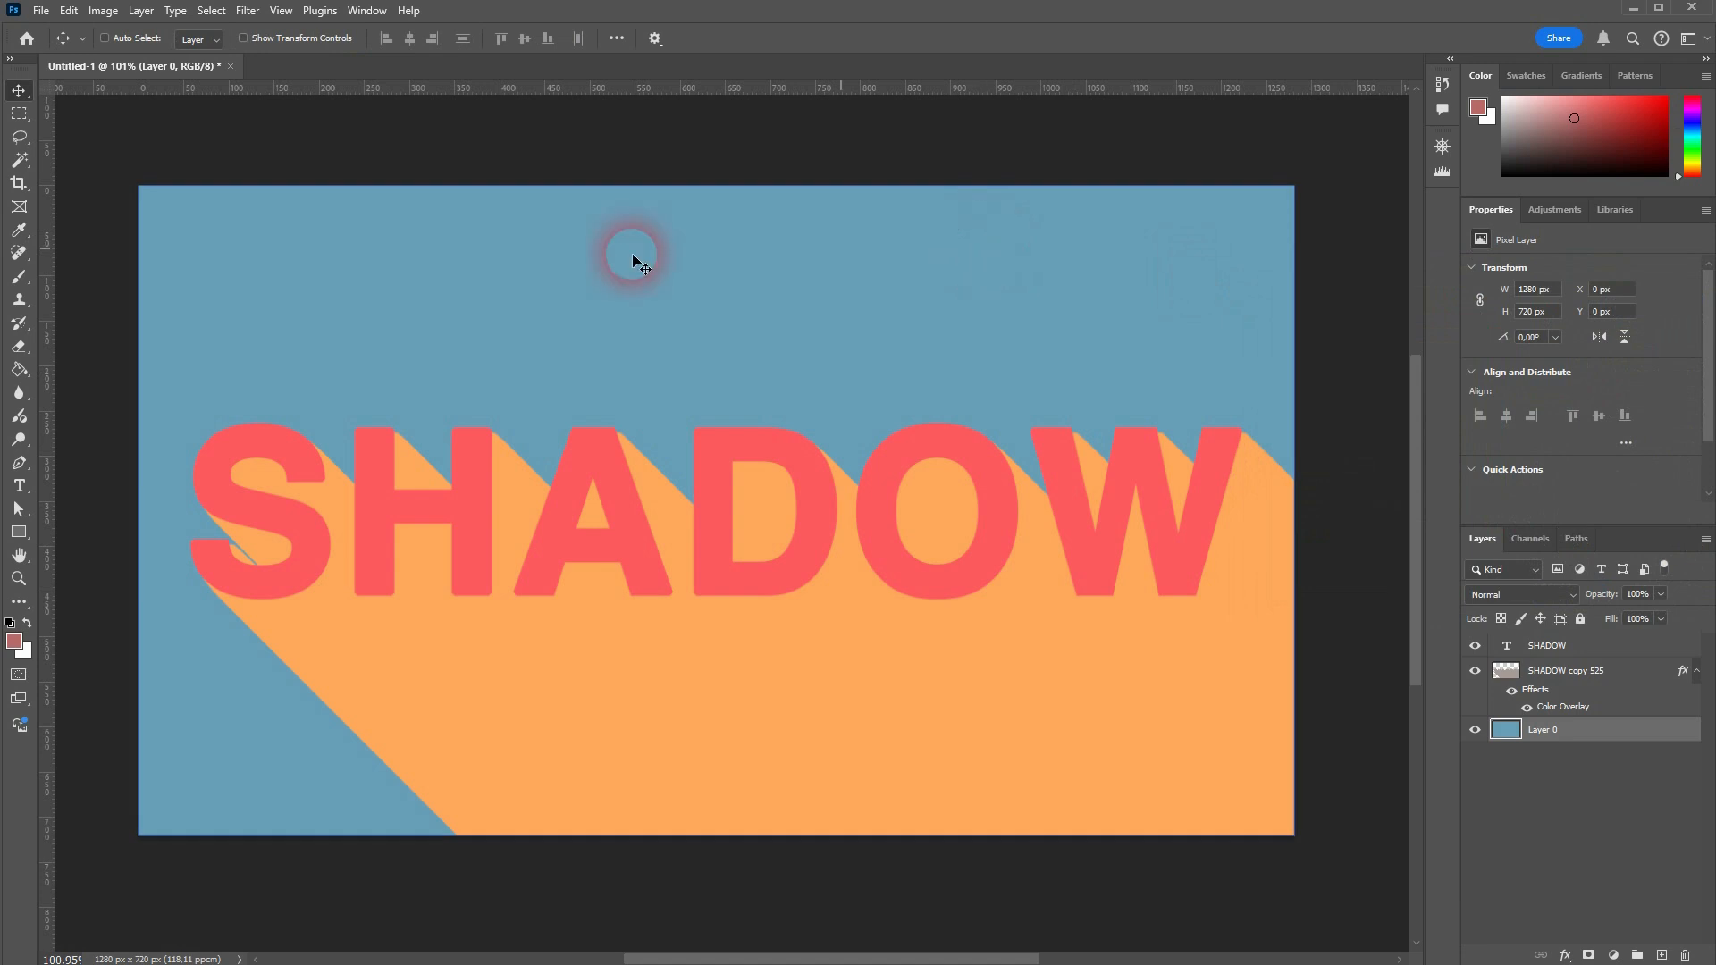
{"action": "left_click", "coordinate": [19, 369]}
{"action": "left_click", "coordinate": [452, 313]}
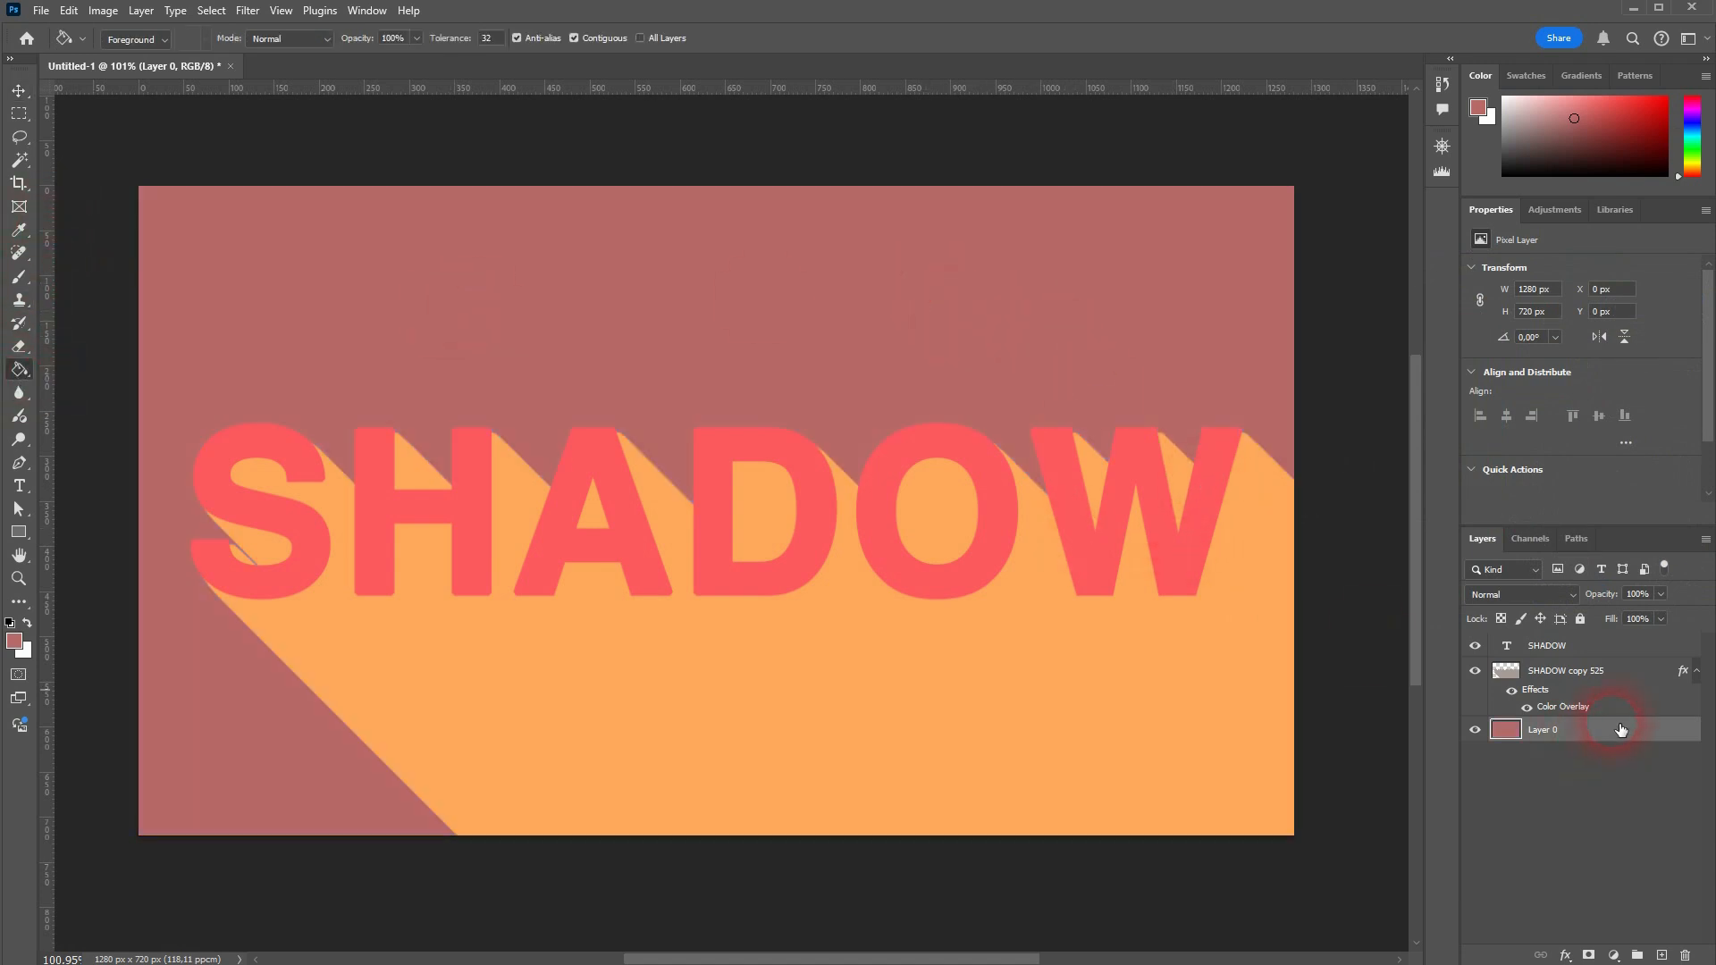
Step: Change the color of the SHADOW text layer to a bright purple by shifting only its hue
{"action": "left_click", "coordinate": [1571, 647]}
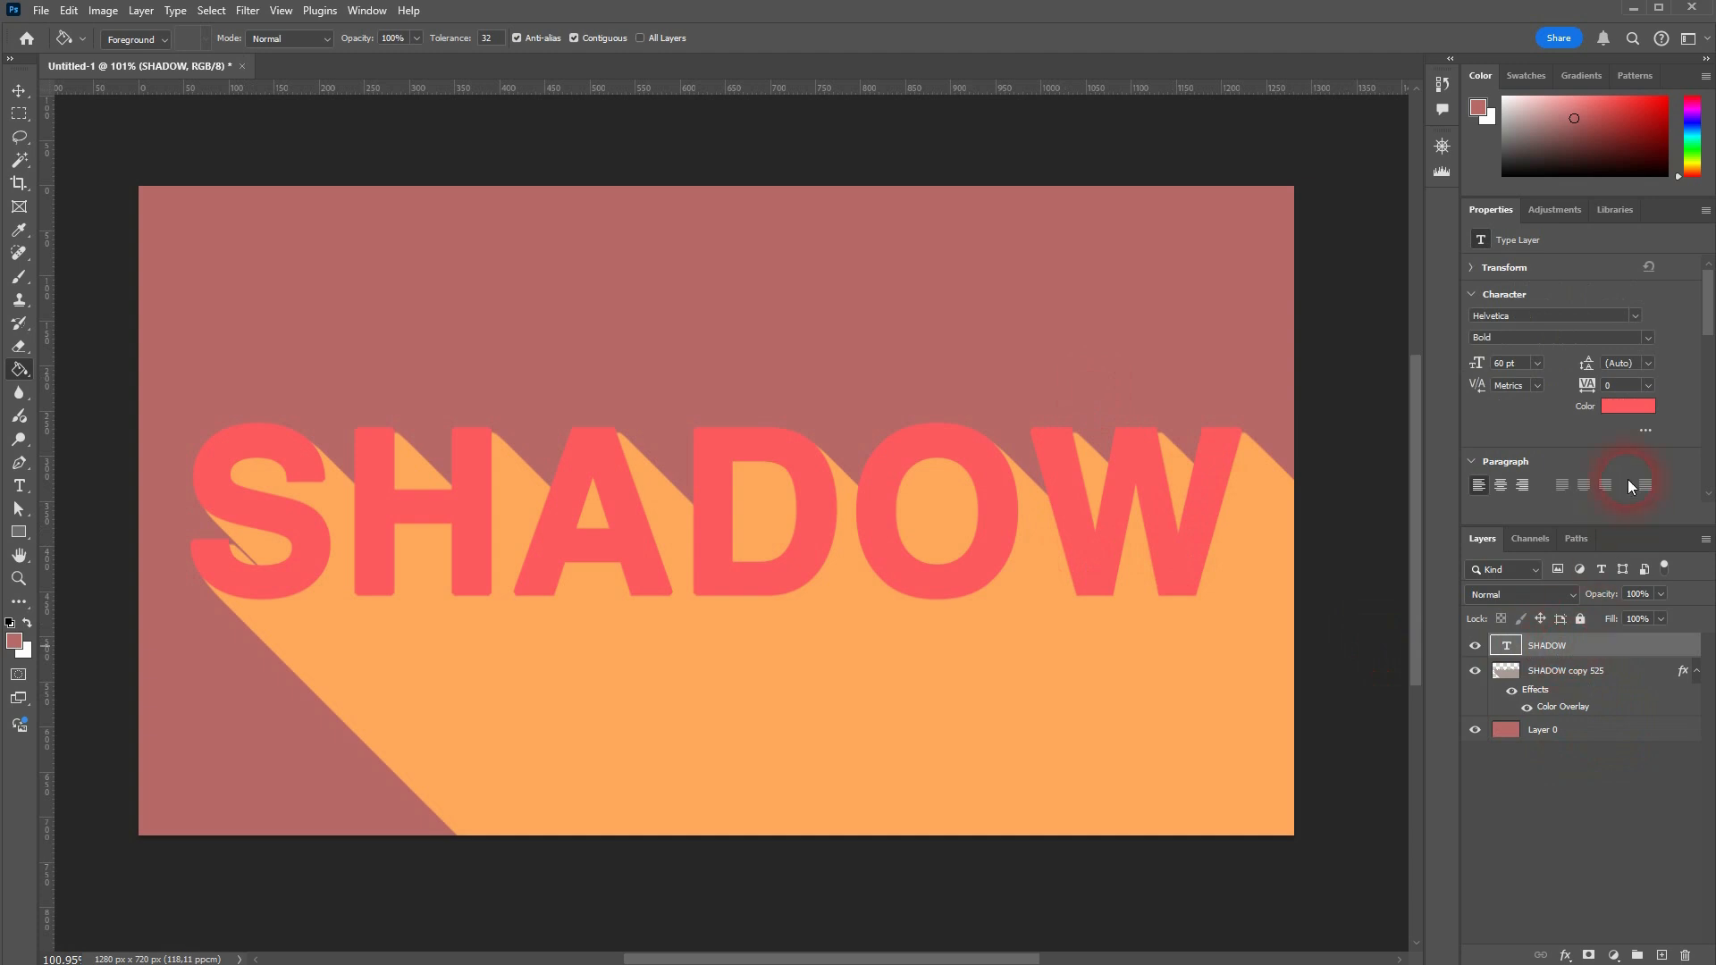
{"action": "left_click", "coordinate": [1624, 410]}
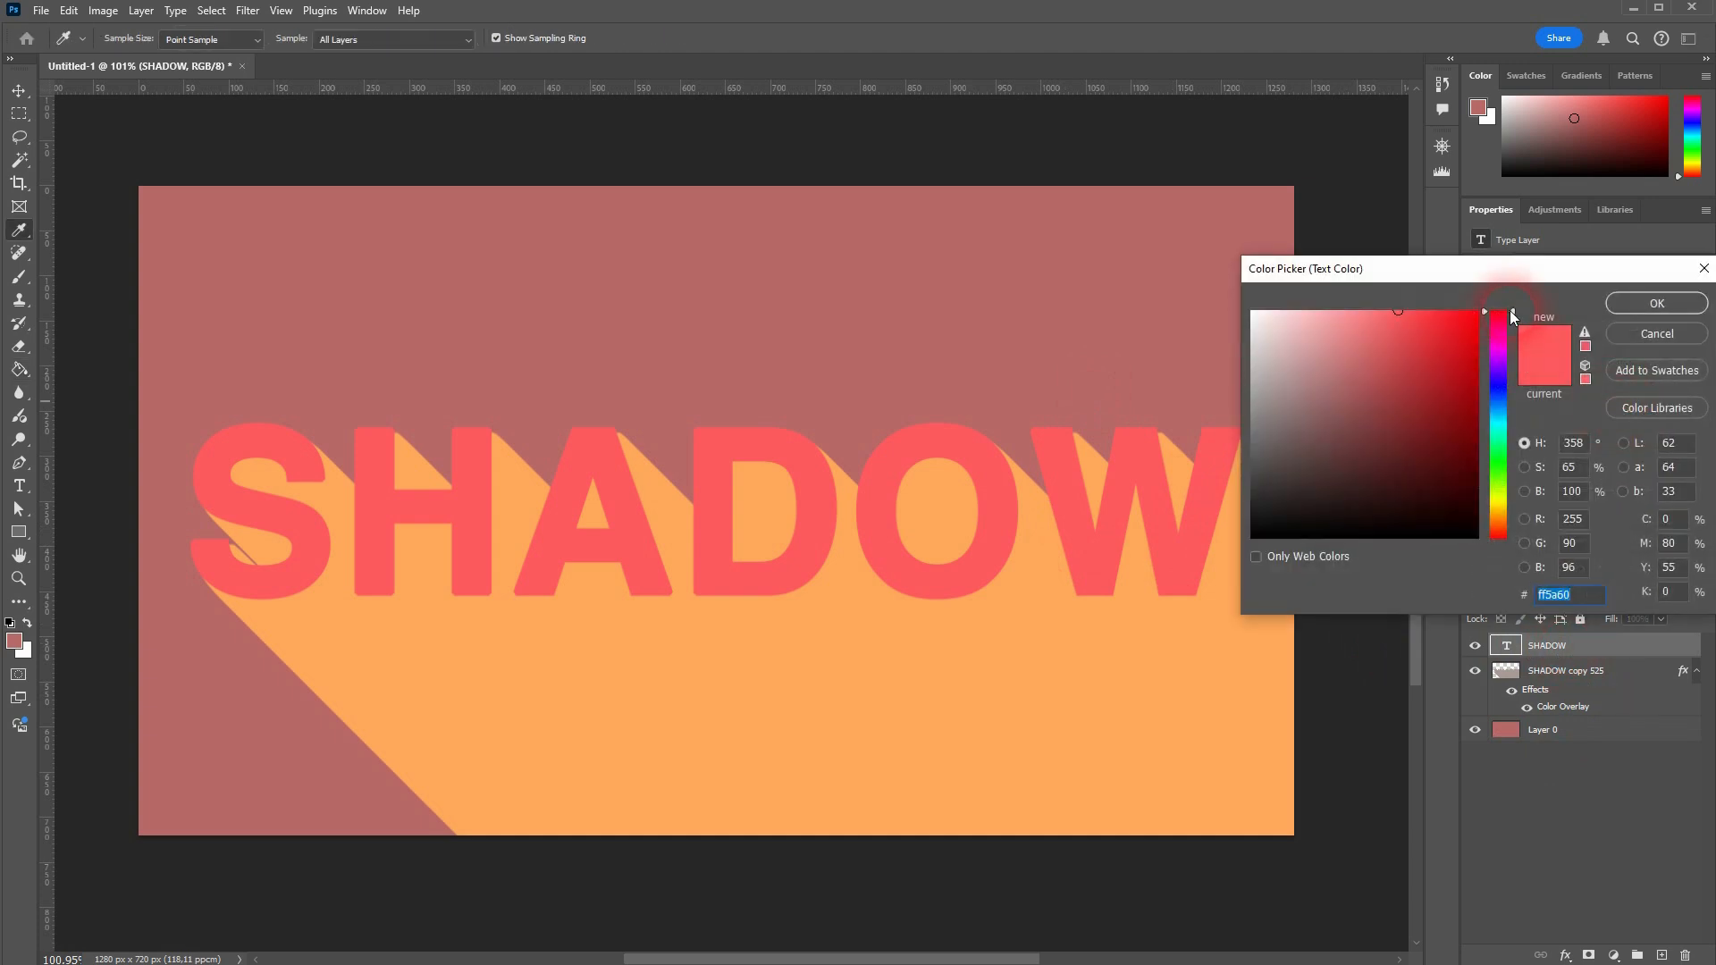
{"action": "left_click_drag", "start_coordinate": [1513, 342], "coordinate": [1512, 364]}
{"action": "left_click", "coordinate": [1680, 308]}
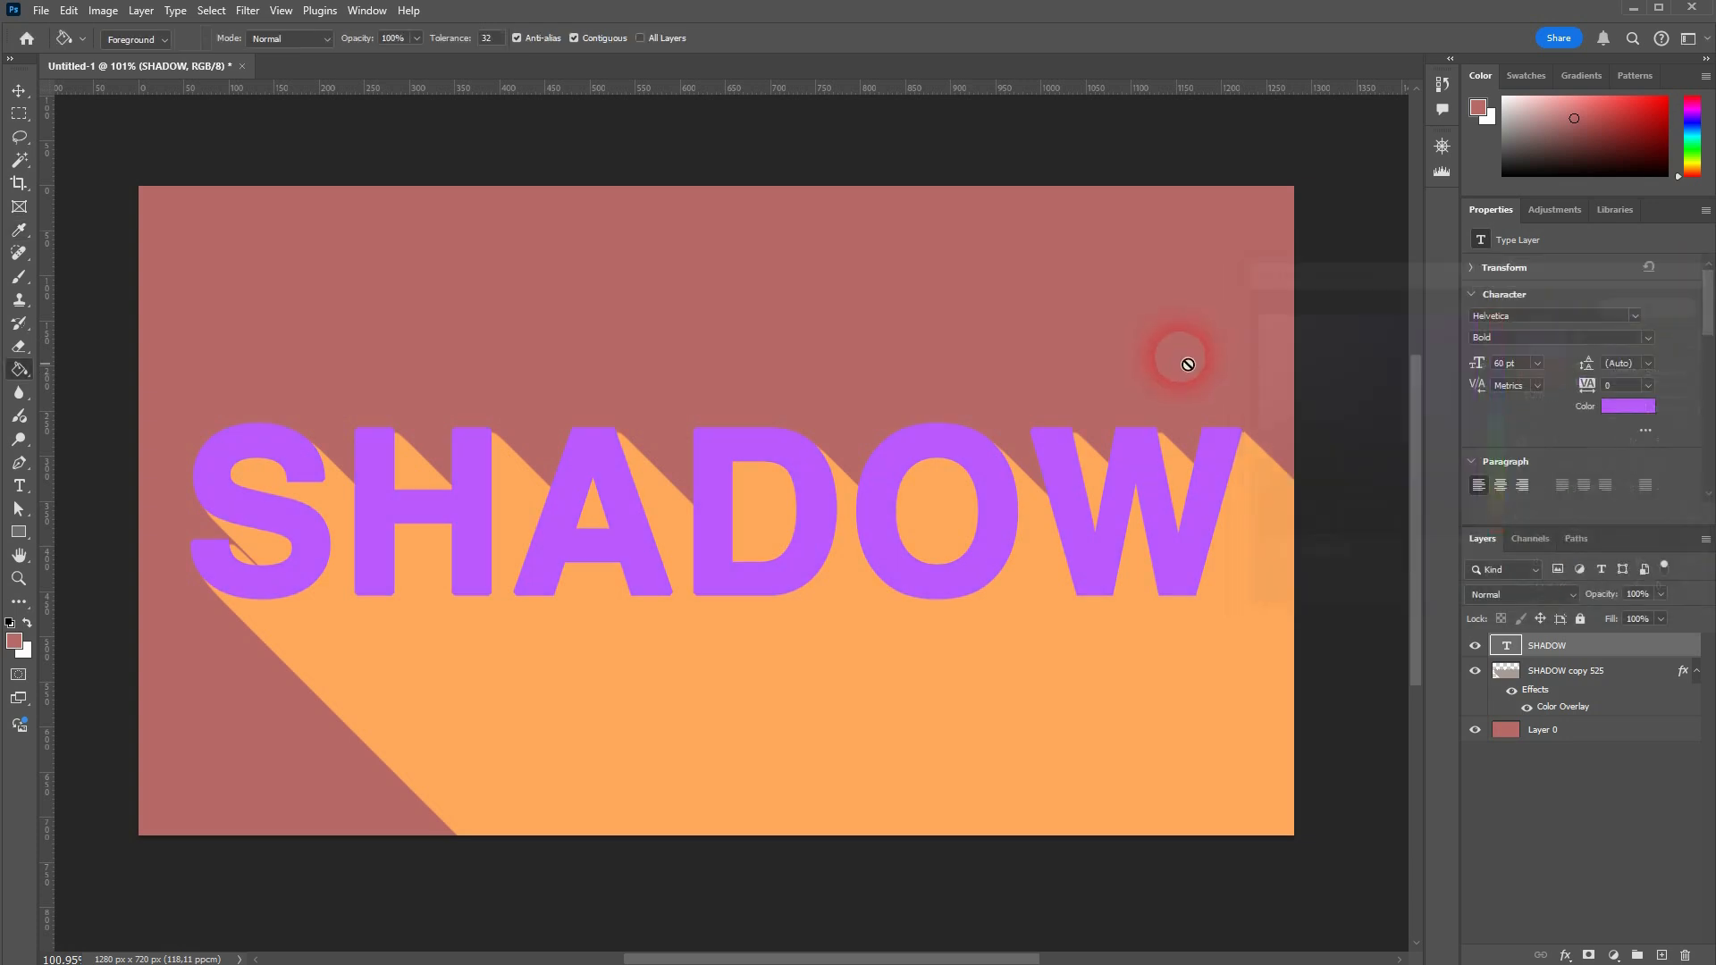